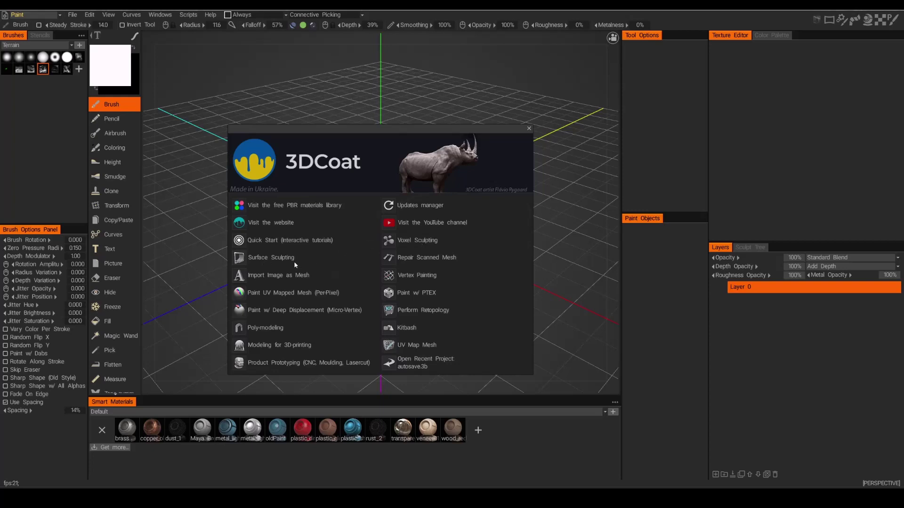
# Step: Start a Voxel Sculpting scene and size the cube primitive to 100 × 30 × 100
pyautogui.click(407, 241)
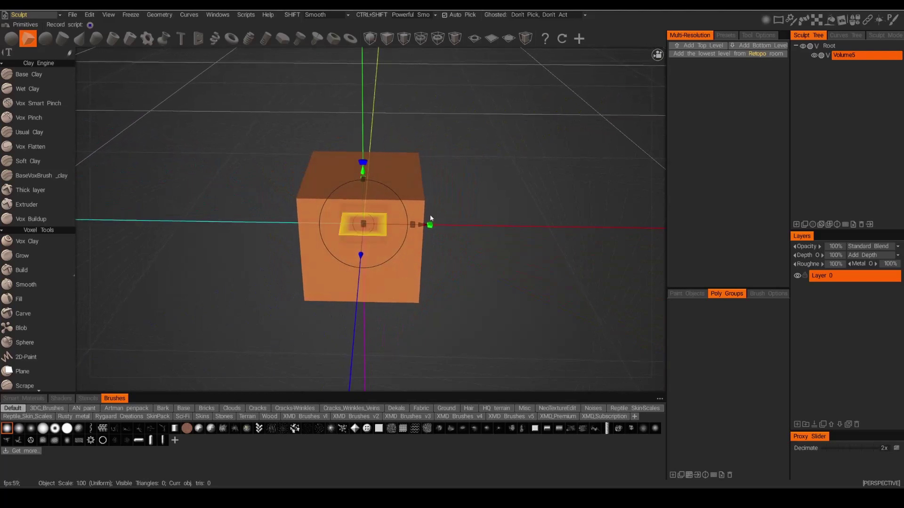
pyautogui.click(758, 35)
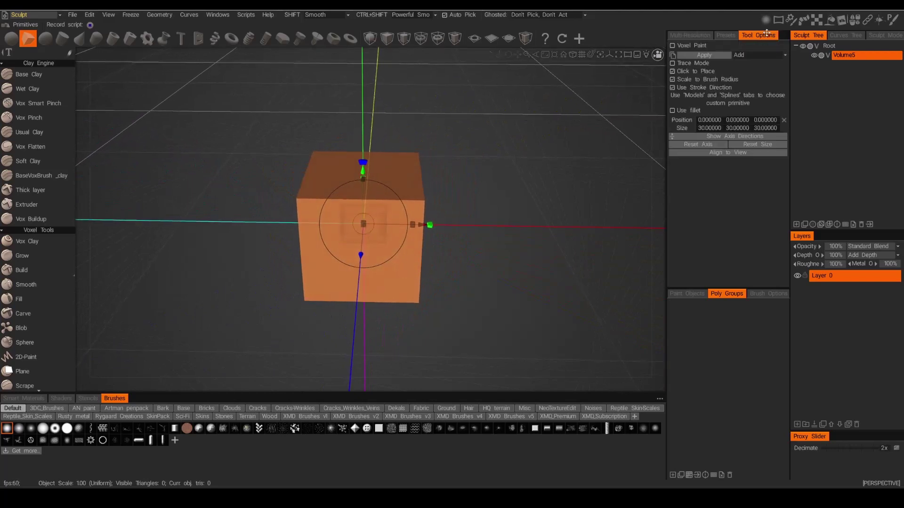
pyautogui.click(712, 130)
pyautogui.write('100')
pyautogui.click(731, 127)
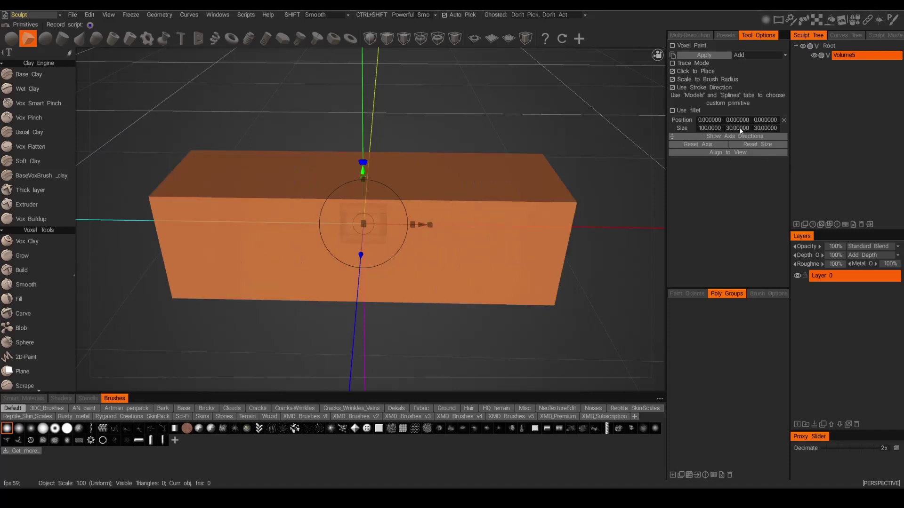
pyautogui.click(774, 129)
pyautogui.write('1')
pyautogui.press('Return')
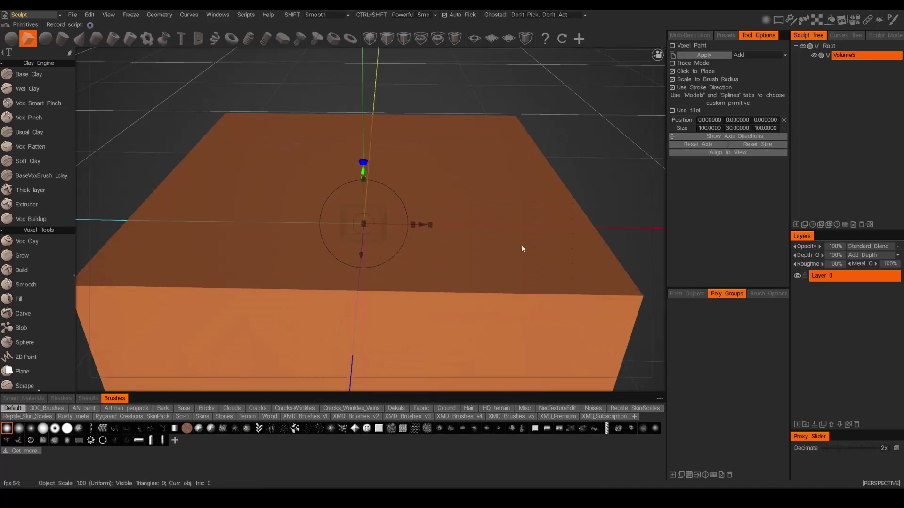
pyautogui.scroll(-3, 506, 245)
pyautogui.keyDown('alt'); pyautogui.moveTo(499, 245); pyautogui.dragTo(513, 244); pyautogui.keyUp('alt')
pyautogui.moveTo(513, 242); pyautogui.dragTo(572, 257, button='middle')
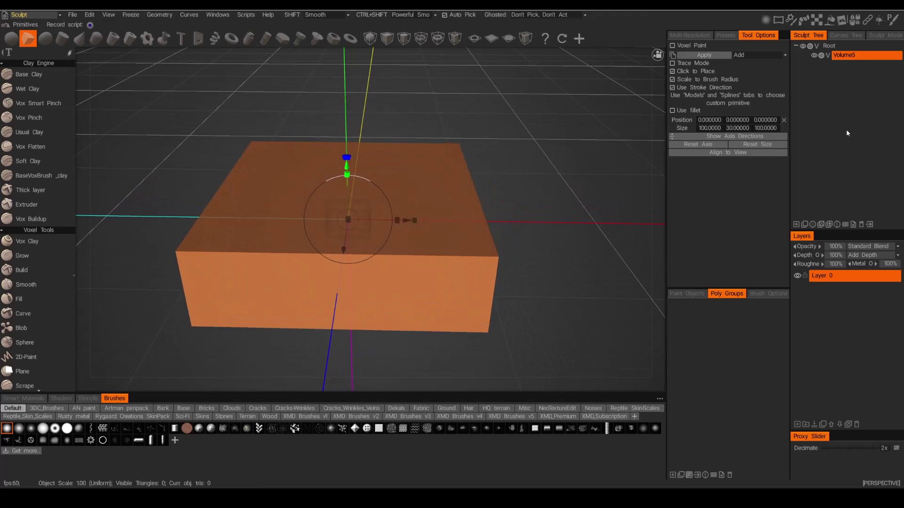
# Step: Apply the box to the volume at 4x resolution and raise the volume's resolution to 8x
pyautogui.click(846, 226)
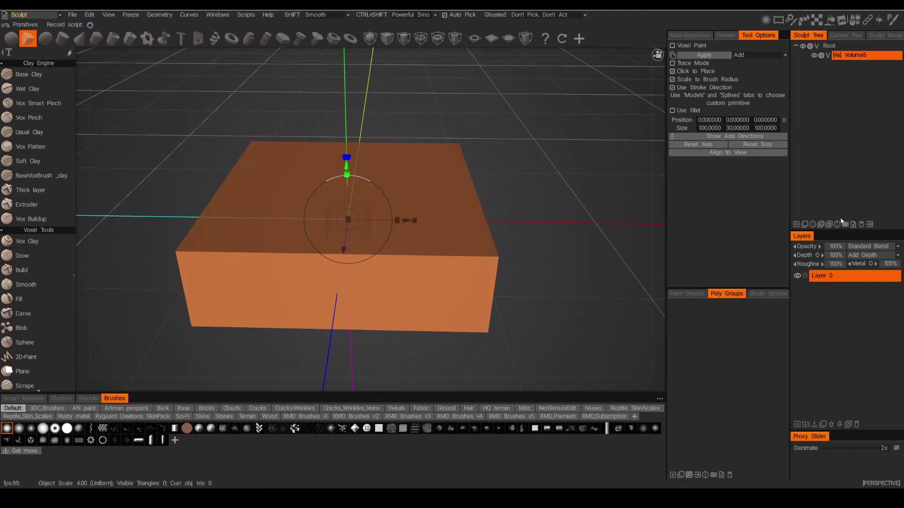
pyautogui.moveTo(857, 134); pyautogui.dragTo(795, 147, button='middle')
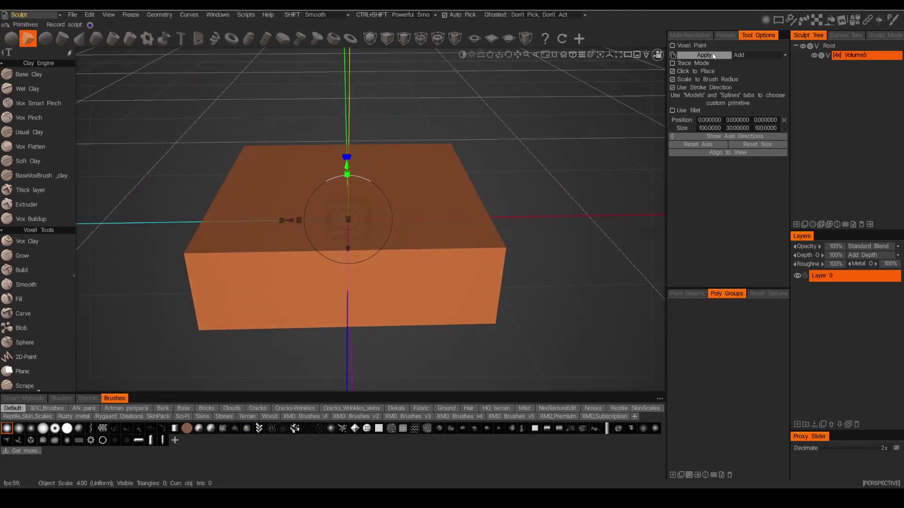
pyautogui.press('Return')
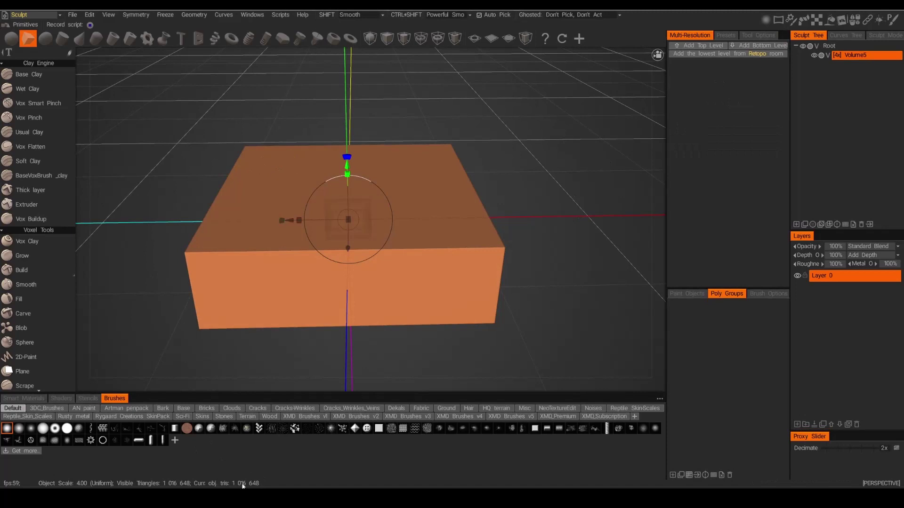
pyautogui.moveTo(242, 486)
pyautogui.mouseDown(button='middle')
pyautogui.moveTo(249, 484)
pyautogui.moveTo(236, 483)
pyautogui.mouseUp(button='middle')
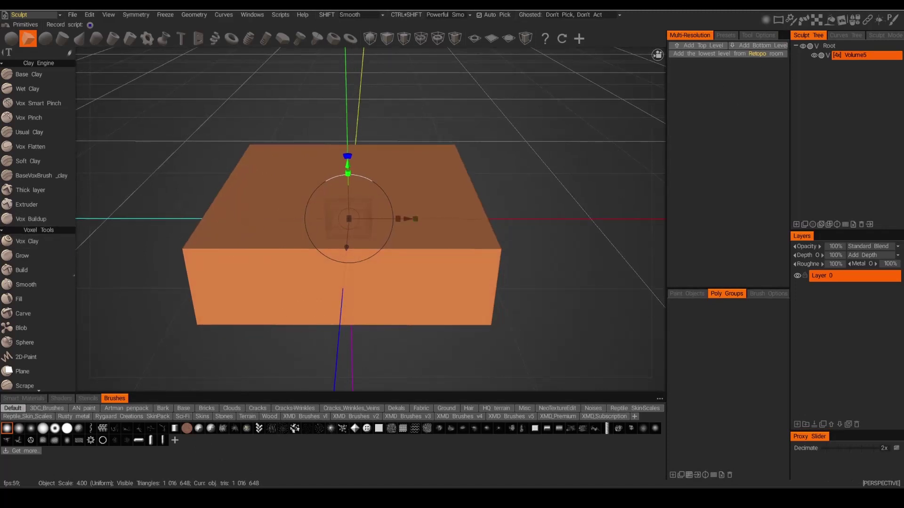
pyautogui.click(846, 225)
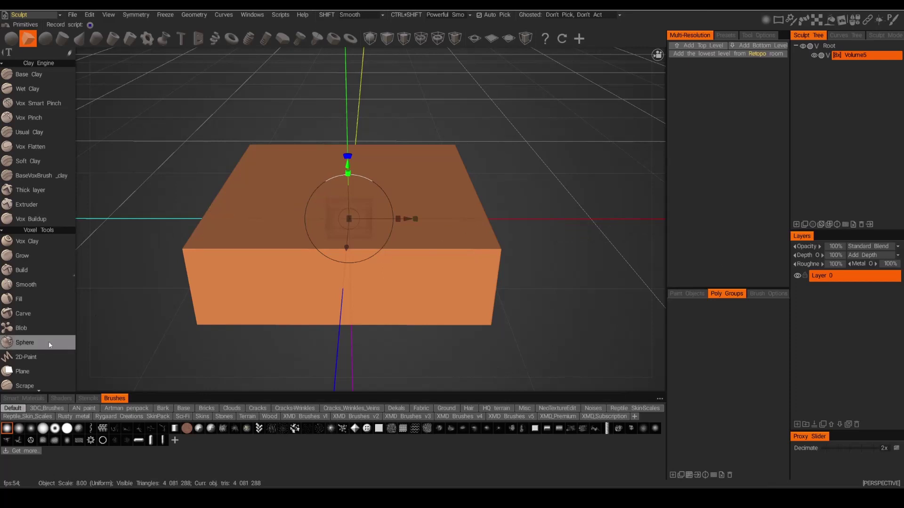
# Step: Choose the Absolute surface tool with a mountain alpha from the Terrain brush set and the circular stroke mode
pyautogui.scroll(-3, 42, 266)
pyautogui.scroll(-3, 42, 263)
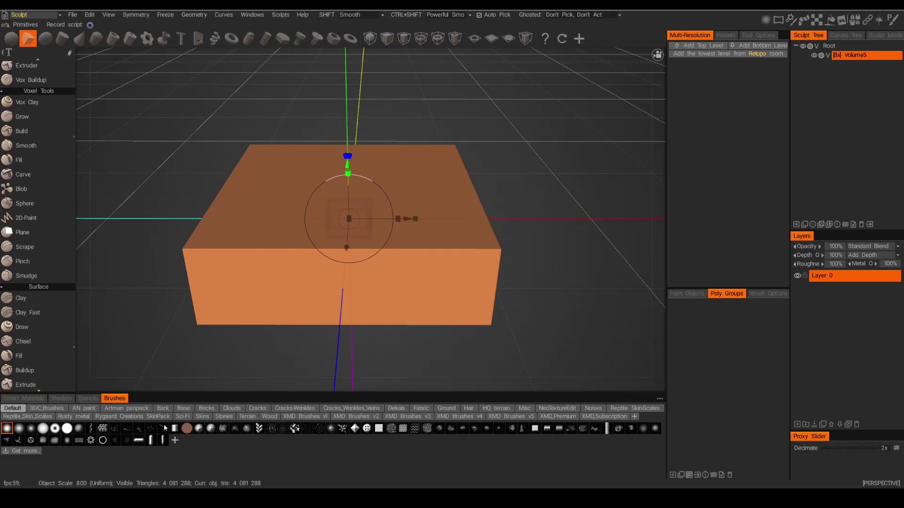
pyautogui.click(247, 417)
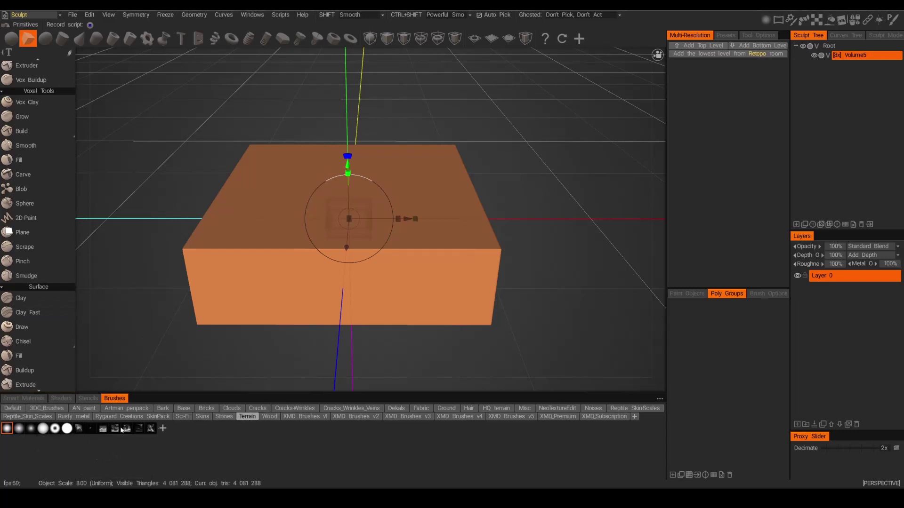
pyautogui.scroll(5, 44, 253)
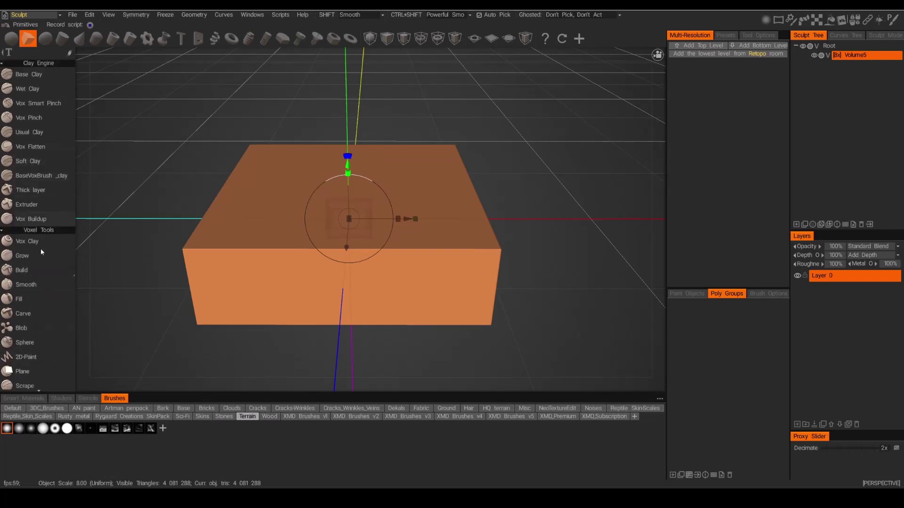
pyautogui.scroll(-7, 33, 318)
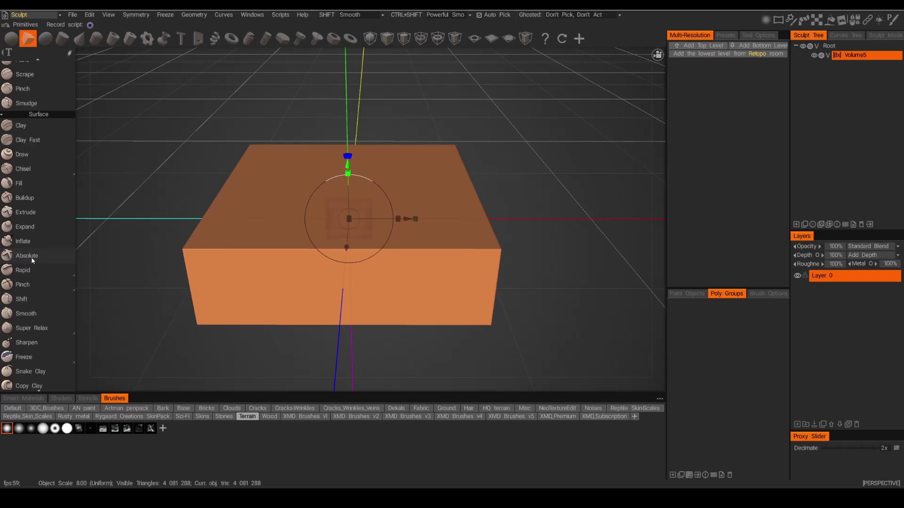
pyautogui.click(36, 258)
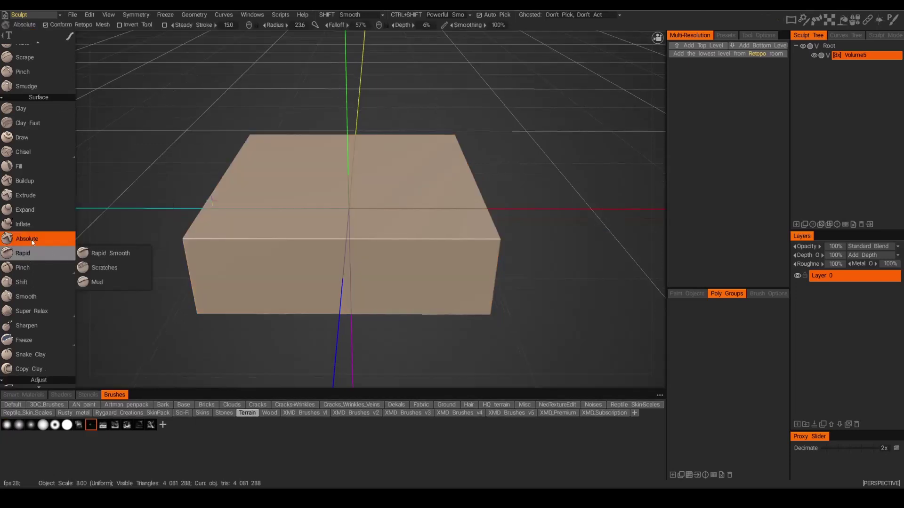
pyautogui.moveTo(69, 40)
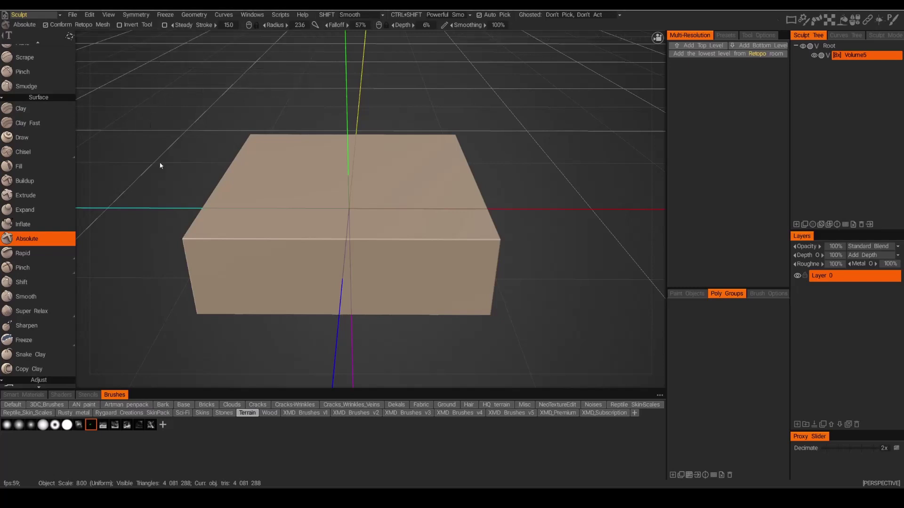
# Step: Stamp a first mountain ridge near the middle of the block's upper face at 6% depth
pyautogui.moveTo(182, 251); pyautogui.dragTo(213, 387)
pyautogui.scroll(5, 298, 216)
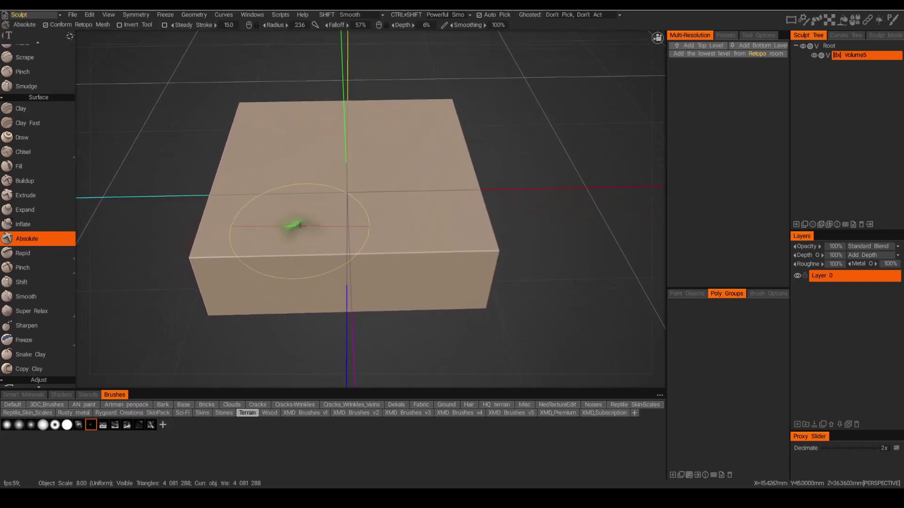
pyautogui.scroll(5, 328, 199)
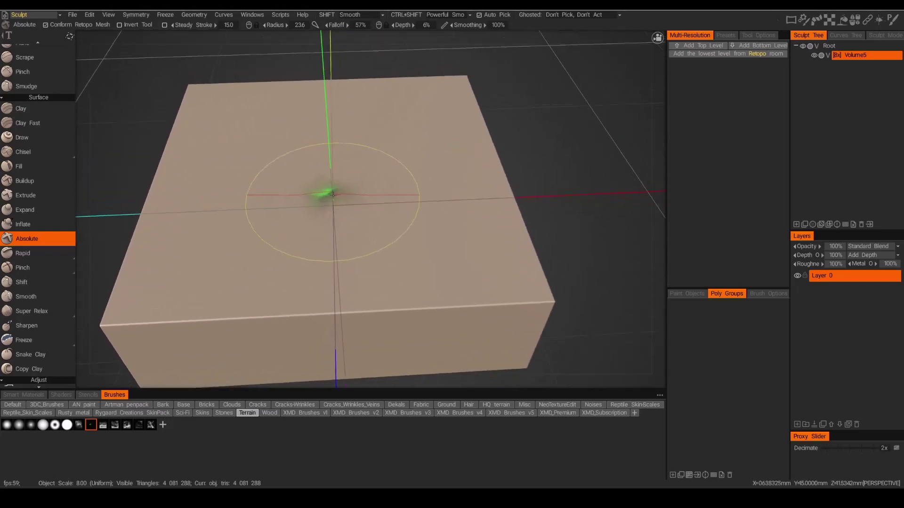
pyautogui.moveTo(334, 191); pyautogui.dragTo(377, 191, button='right')
pyautogui.moveTo(365, 193)
pyautogui.keyDown('alt'); pyautogui.mouseDown()
pyautogui.moveTo(297, 186)
pyautogui.moveTo(510, 135)
pyautogui.mouseUp(); pyautogui.keyUp('alt')
pyautogui.moveTo(461, 193)
pyautogui.keyDown('alt'); pyautogui.mouseDown()
pyautogui.moveTo(420, 228)
pyautogui.moveTo(361, 181)
pyautogui.moveTo(365, 171)
pyautogui.moveTo(357, 174)
pyautogui.mouseUp(); pyautogui.keyUp('alt')
# Step: Raise the brush depth to 9% and stamp a second mountain beside the first ridge
pyautogui.moveTo(356, 175); pyautogui.dragTo(448, 180, button='right')
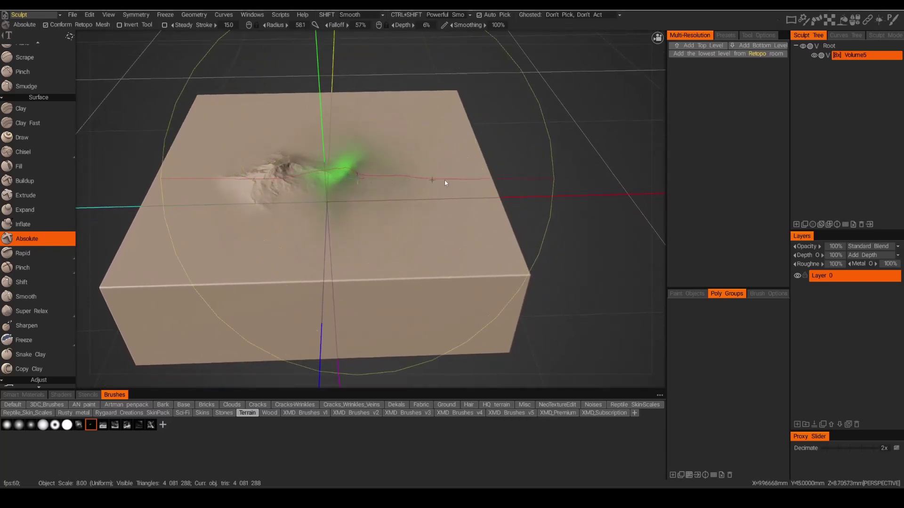
pyautogui.moveTo(377, 199)
pyautogui.mouseDown(button='right')
pyautogui.moveTo(359, 186)
pyautogui.moveTo(373, 176)
pyautogui.mouseUp(button='right')
pyautogui.moveTo(372, 178)
pyautogui.mouseDown()
pyautogui.moveTo(351, 133)
pyautogui.moveTo(362, 85)
pyautogui.moveTo(395, 40)
pyautogui.moveTo(408, 66)
pyautogui.mouseUp()
pyautogui.moveTo(373, 179)
pyautogui.mouseDown()
pyautogui.moveTo(455, 86)
pyautogui.moveTo(450, 71)
pyautogui.mouseUp()
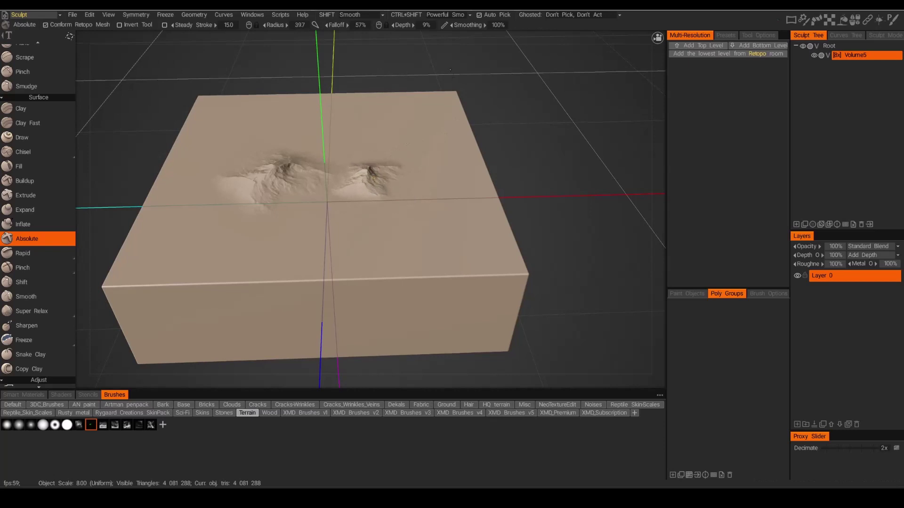
# Step: Stamp more mountains around the existing ridge to extend it into a connected range on the block's upper face
pyautogui.moveTo(420, 188)
pyautogui.keyDown('alt'); pyautogui.mouseDown()
pyautogui.moveTo(340, 202)
pyautogui.moveTo(666, 203)
pyautogui.mouseUp(); pyautogui.keyUp('alt')
pyautogui.moveTo(574, 159); pyautogui.dragTo(501, 91)
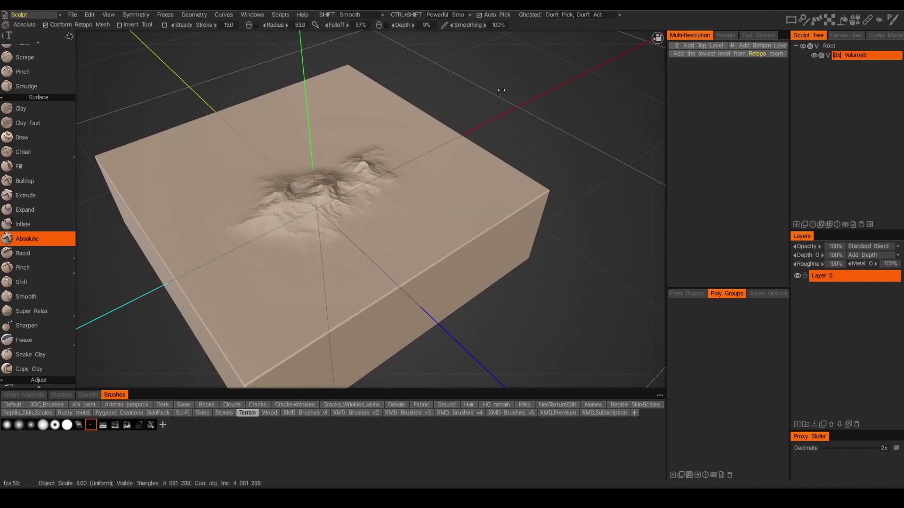
pyautogui.moveTo(486, 88); pyautogui.dragTo(485, 89, button='right')
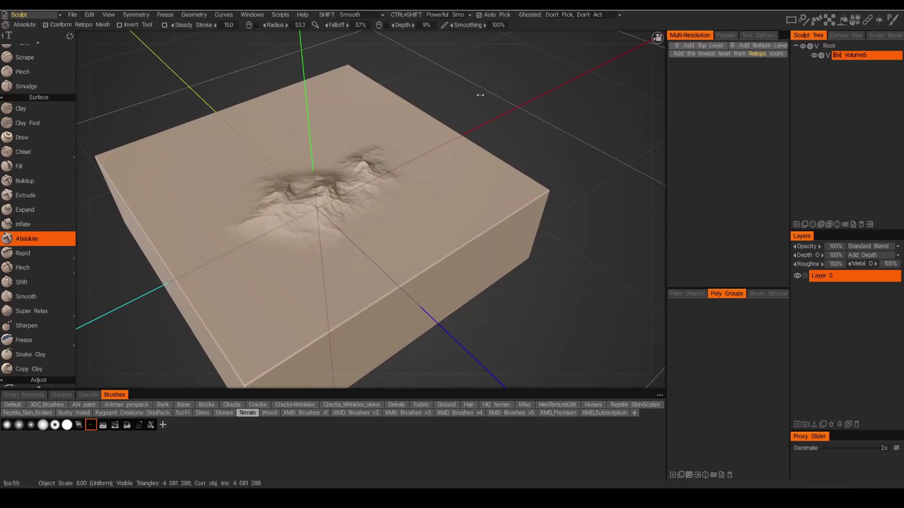
pyautogui.moveTo(408, 191)
pyautogui.keyDown('alt'); pyautogui.mouseDown()
pyautogui.moveTo(416, 203)
pyautogui.moveTo(357, 204)
pyautogui.mouseUp(); pyautogui.keyUp('alt')
pyautogui.moveTo(347, 183); pyautogui.dragTo(338, 293)
pyautogui.moveTo(337, 298); pyautogui.dragTo(352, 314, button='right')
pyautogui.moveTo(283, 309)
pyautogui.keyDown('alt'); pyautogui.mouseDown()
pyautogui.moveTo(340, 266)
pyautogui.moveTo(353, 228)
pyautogui.moveTo(487, 306)
pyautogui.moveTo(461, 361)
pyautogui.mouseUp(); pyautogui.keyUp('alt')
pyautogui.moveTo(471, 222)
pyautogui.keyDown('alt'); pyautogui.mouseDown()
pyautogui.moveTo(463, 207)
pyautogui.moveTo(417, 227)
pyautogui.moveTo(411, 247)
pyautogui.moveTo(424, 202)
pyautogui.moveTo(419, 217)
pyautogui.moveTo(386, 228)
pyautogui.moveTo(378, 217)
pyautogui.moveTo(365, 235)
pyautogui.moveTo(384, 228)
pyautogui.mouseUp(); pyautogui.keyUp('alt')
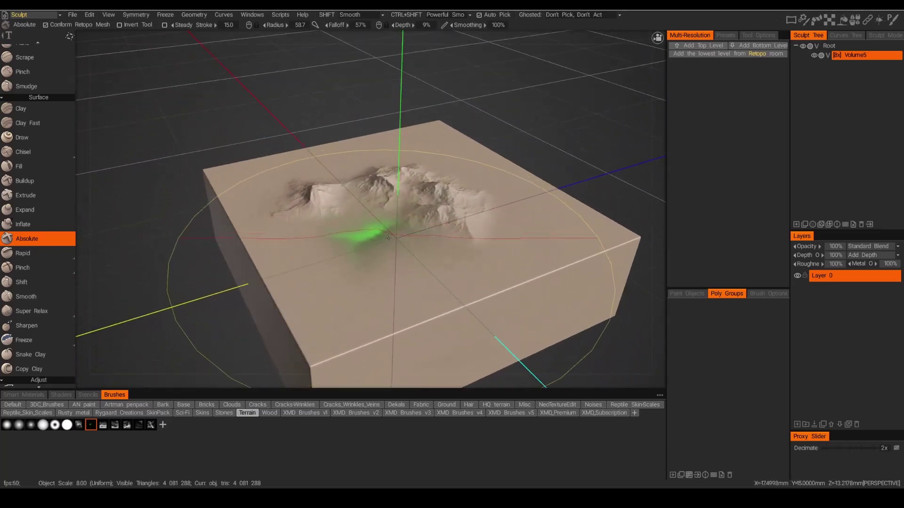
# Step: Increase the brush depth to 21% and stamp a taller peak against the mountain range
pyautogui.moveTo(389, 240); pyautogui.dragTo(377, 103, button='right')
pyautogui.moveTo(378, 203)
pyautogui.mouseDown(button='right')
pyautogui.moveTo(379, 239)
pyautogui.moveTo(374, 213)
pyautogui.mouseUp(button='right')
pyautogui.moveTo(389, 235)
pyautogui.keyDown('alt'); pyautogui.mouseDown()
pyautogui.moveTo(403, 222)
pyautogui.moveTo(374, 230)
pyautogui.moveTo(470, 196)
pyautogui.moveTo(539, 285)
pyautogui.moveTo(488, 352)
pyautogui.moveTo(492, 335)
pyautogui.moveTo(415, 301)
pyautogui.mouseUp(); pyautogui.keyUp('alt')
pyautogui.moveTo(419, 258)
pyautogui.keyDown('alt'); pyautogui.mouseDown()
pyautogui.moveTo(411, 252)
pyautogui.moveTo(491, 274)
pyautogui.moveTo(429, 261)
pyautogui.moveTo(474, 261)
pyautogui.moveTo(476, 284)
pyautogui.moveTo(297, 259)
pyautogui.moveTo(370, 254)
pyautogui.mouseUp(); pyautogui.keyUp('alt')
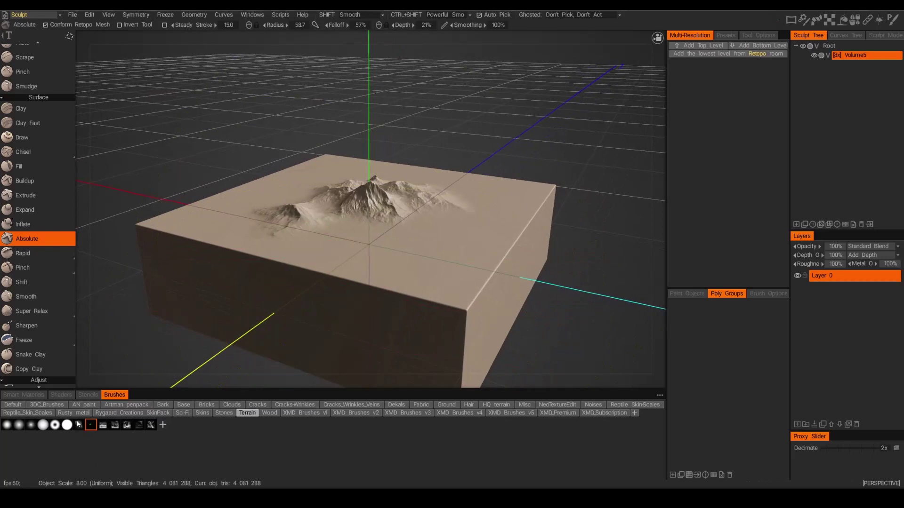
# Step: Switch to the neighbouring Terrain alpha and stamp new peaks beside the tall mountain
pyautogui.click(81, 425)
pyautogui.moveTo(333, 276)
pyautogui.keyDown('alt'); pyautogui.mouseDown()
pyautogui.moveTo(359, 262)
pyautogui.moveTo(358, 223)
pyautogui.moveTo(367, 223)
pyautogui.mouseUp(); pyautogui.keyUp('alt')
pyautogui.moveTo(367, 223)
pyautogui.mouseDown(button='right')
pyautogui.moveTo(325, 225)
pyautogui.moveTo(335, 220)
pyautogui.mouseUp(button='right')
pyautogui.keyDown('alt'); pyautogui.moveTo(335, 220); pyautogui.dragTo(357, 220); pyautogui.keyUp('alt')
pyautogui.moveTo(422, 233)
pyautogui.mouseDown(button='right')
pyautogui.moveTo(465, 208)
pyautogui.moveTo(475, 169)
pyautogui.mouseUp(button='right')
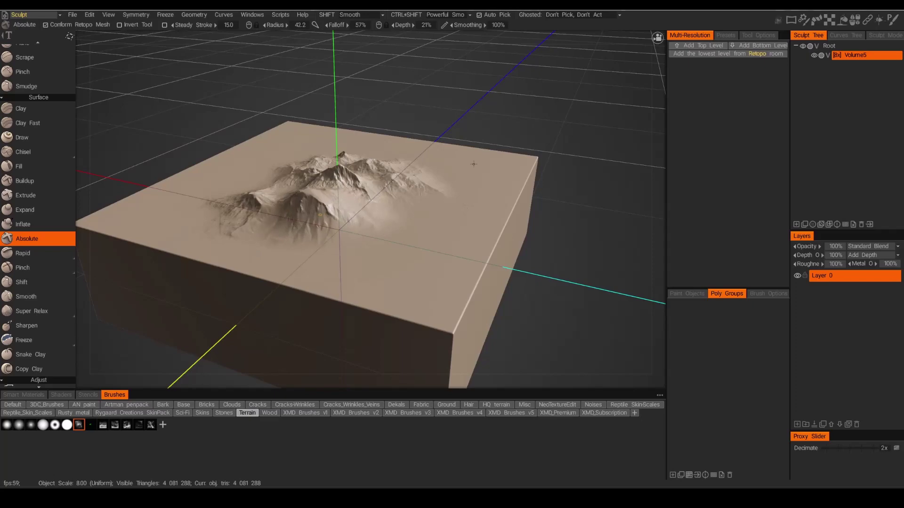
pyautogui.moveTo(474, 164); pyautogui.dragTo(421, 106)
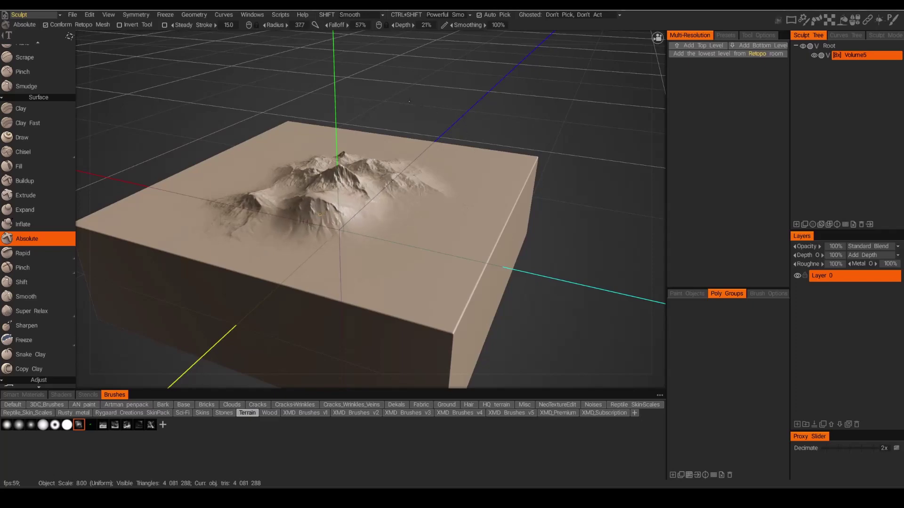
# Step: Stamp additional large mountains around the range, toward the outer areas of the block's upper face
pyautogui.moveTo(375, 195)
pyautogui.keyDown('alt'); pyautogui.mouseDown()
pyautogui.moveTo(452, 226)
pyautogui.moveTo(489, 224)
pyautogui.moveTo(518, 198)
pyautogui.mouseUp(); pyautogui.keyUp('alt')
pyautogui.keyDown('alt'); pyautogui.moveTo(331, 237); pyautogui.dragTo(359, 244); pyautogui.keyUp('alt')
pyautogui.moveTo(292, 249); pyautogui.dragTo(349, 246)
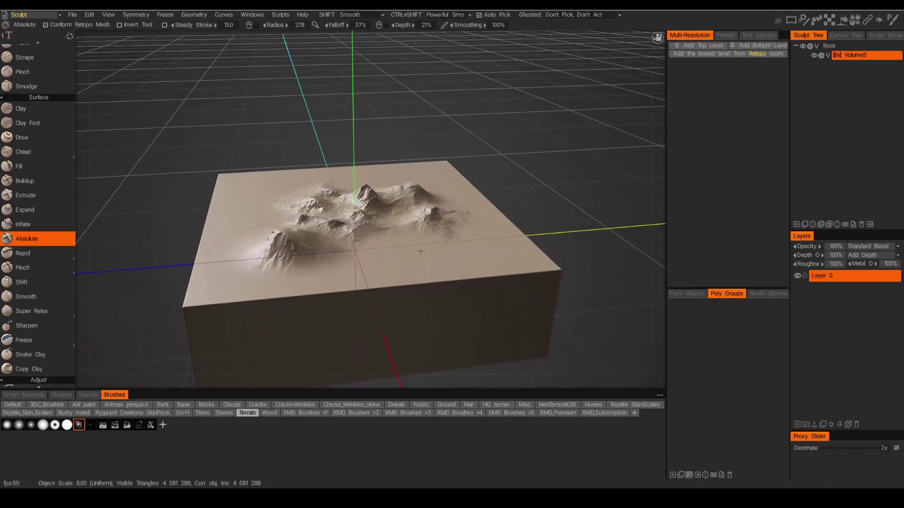
pyautogui.moveTo(421, 252)
pyautogui.mouseDown()
pyautogui.moveTo(453, 241)
pyautogui.moveTo(389, 256)
pyautogui.moveTo(272, 257)
pyautogui.moveTo(298, 233)
pyautogui.mouseUp()
pyautogui.moveTo(368, 213); pyautogui.dragTo(424, 314)
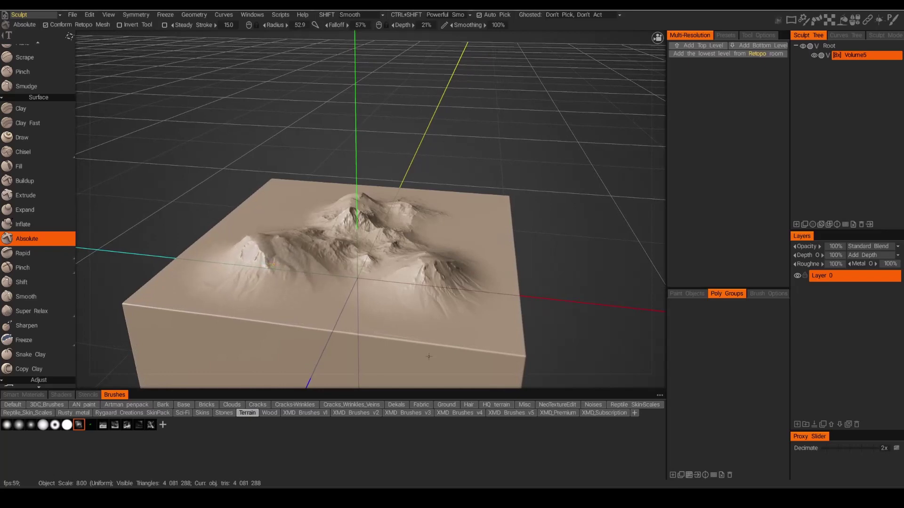
# Step: Try stamping a mountain on the flat corner area with a lower brush falloff, and undo the stamp
pyautogui.moveTo(444, 329)
pyautogui.keyDown('alt'); pyautogui.mouseDown()
pyautogui.moveTo(480, 301)
pyautogui.moveTo(570, 290)
pyautogui.mouseUp(); pyautogui.keyUp('alt')
pyautogui.moveTo(306, 254); pyautogui.dragTo(312, 255, button='middle')
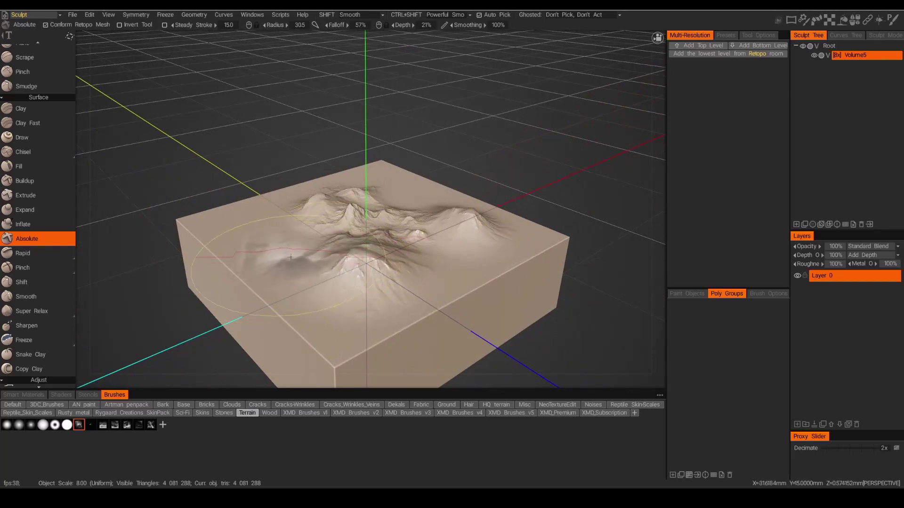
pyautogui.moveTo(336, 239); pyautogui.dragTo(345, 229, button='middle')
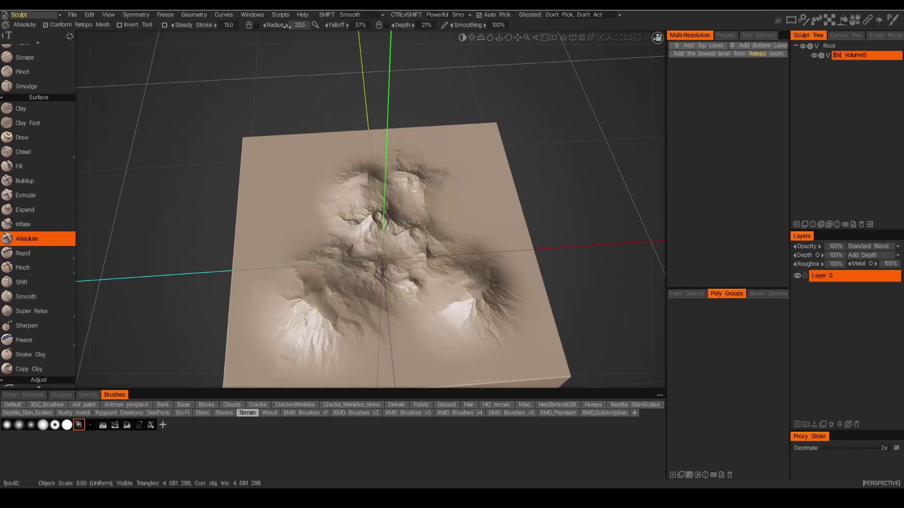
pyautogui.moveTo(340, 25); pyautogui.dragTo(256, 31)
pyautogui.moveTo(294, 190)
pyautogui.mouseDown()
pyautogui.moveTo(334, 192)
pyautogui.moveTo(369, 216)
pyautogui.moveTo(395, 202)
pyautogui.moveTo(347, 188)
pyautogui.mouseUp()
pyautogui.hotkey('ctrl', 'z')
pyautogui.press('ctrl')
pyautogui.hotkey('ctrl', 'z')
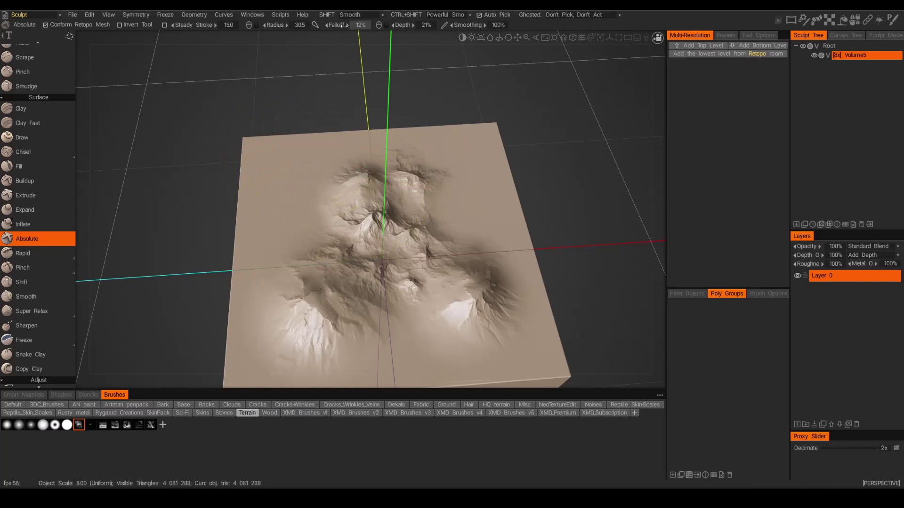
# Step: Try the corner mountain stamp with the falloff at 30%, and undo it
pyautogui.moveTo(354, 29); pyautogui.dragTo(356, 29)
pyautogui.moveTo(311, 189); pyautogui.dragTo(373, 195)
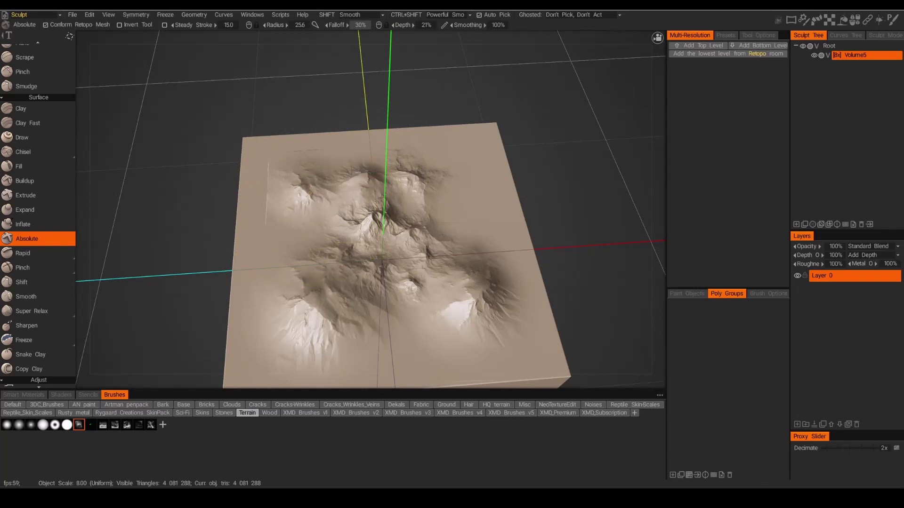
pyautogui.hotkey('ctrl', 'z')
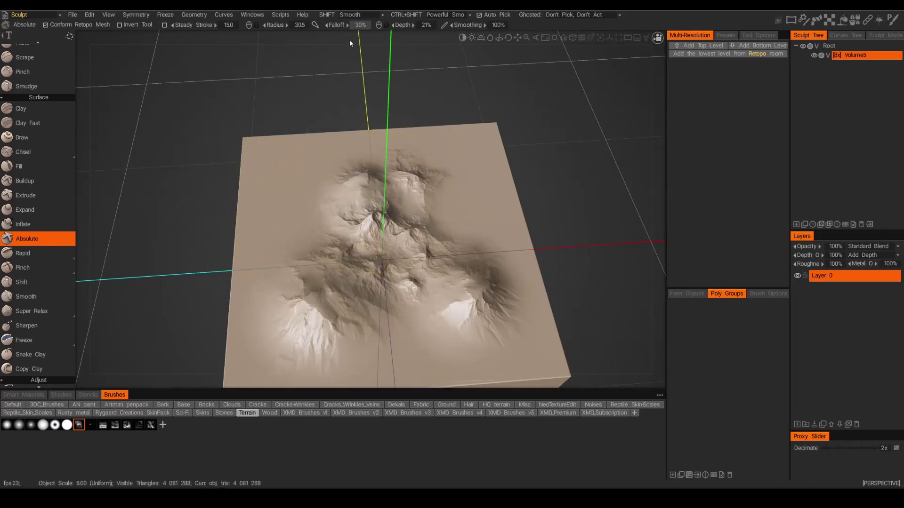
# Step: Set the brush falloff to 45% and stamp a mountain on the flat corner area beside the range
pyautogui.moveTo(334, 27); pyautogui.dragTo(339, 27)
pyautogui.moveTo(311, 197)
pyautogui.mouseDown()
pyautogui.moveTo(257, 151)
pyautogui.moveTo(311, 197)
pyautogui.mouseUp()
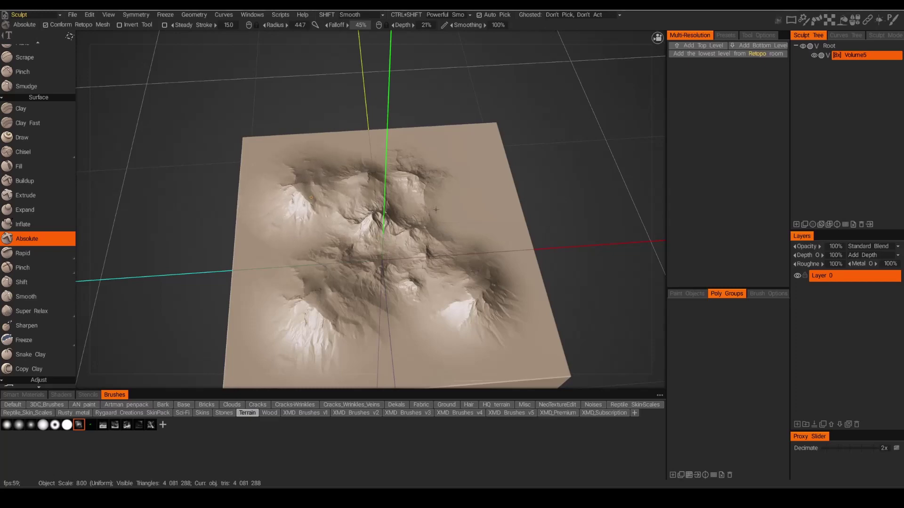
pyautogui.keyDown('alt'); pyautogui.moveTo(499, 263); pyautogui.dragTo(551, 279); pyautogui.keyUp('alt')
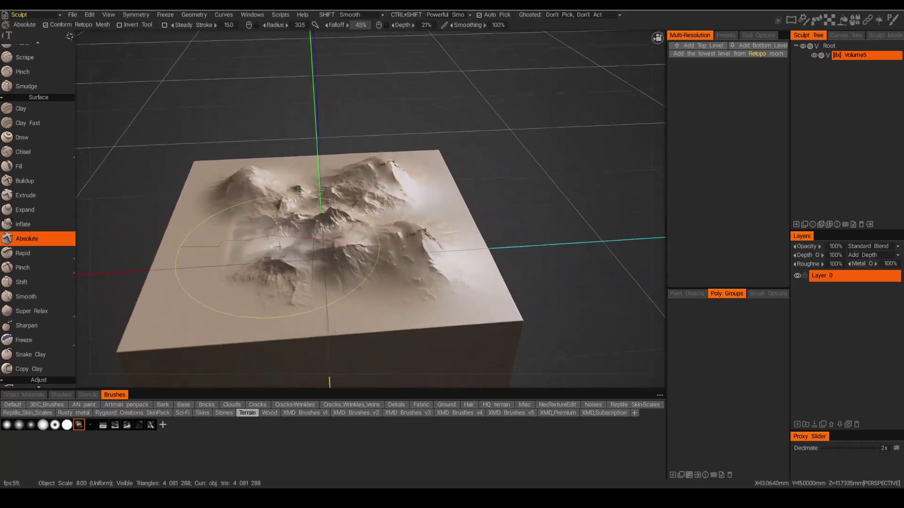
# Step: Choose the last Terrain alpha, raise the brush depth to 56% and stamp rocky detail in the valley between the central peaks
pyautogui.keyDown('alt'); pyautogui.moveTo(247, 256); pyautogui.dragTo(117, 431); pyautogui.keyUp('alt')
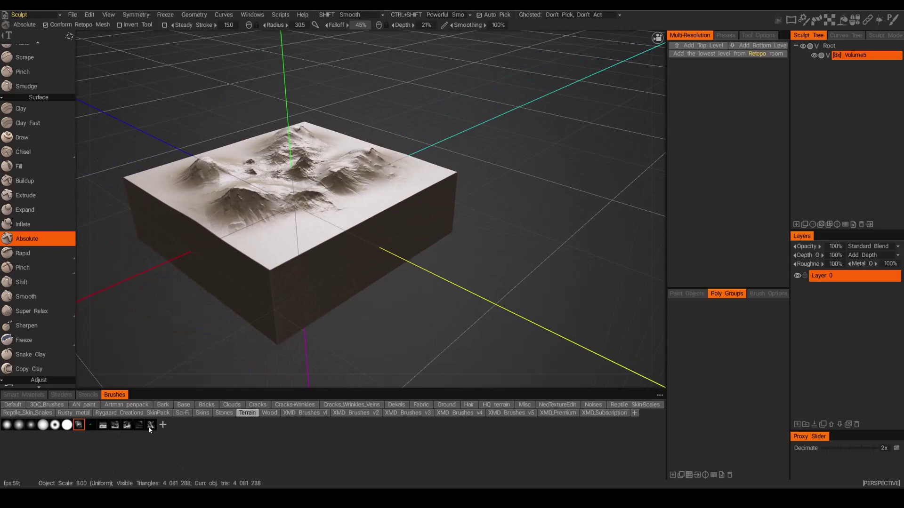
pyautogui.keyDown('alt'); pyautogui.moveTo(250, 312); pyautogui.dragTo(320, 179, button='right'); pyautogui.keyUp('alt')
pyautogui.moveTo(320, 179)
pyautogui.keyDown('alt'); pyautogui.mouseDown()
pyautogui.moveTo(329, 166)
pyautogui.moveTo(375, 181)
pyautogui.mouseUp(); pyautogui.keyUp('alt')
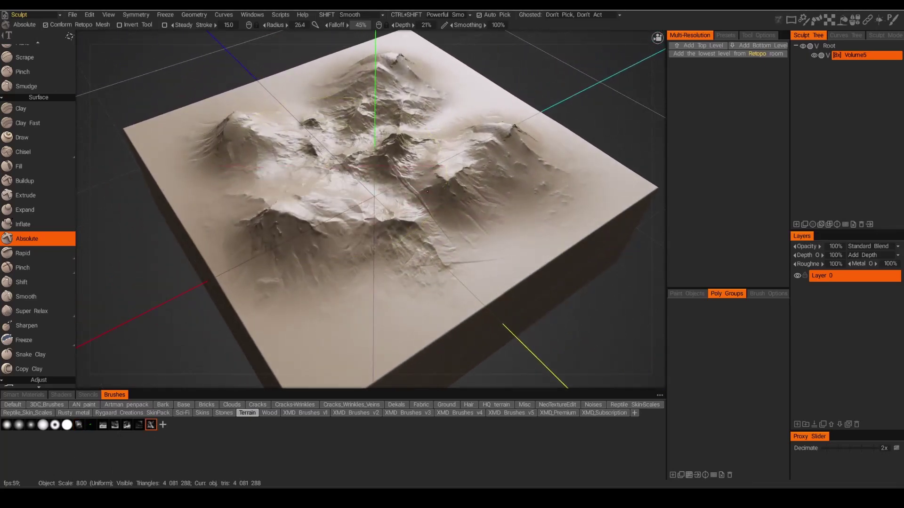
pyautogui.moveTo(448, 190)
pyautogui.keyDown('alt'); pyautogui.mouseDown()
pyautogui.moveTo(404, 164)
pyautogui.moveTo(342, 171)
pyautogui.moveTo(344, 158)
pyautogui.mouseUp(); pyautogui.keyUp('alt')
pyautogui.moveTo(341, 118)
pyautogui.mouseDown(button='right')
pyautogui.moveTo(325, 151)
pyautogui.moveTo(330, 175)
pyautogui.mouseUp(button='right')
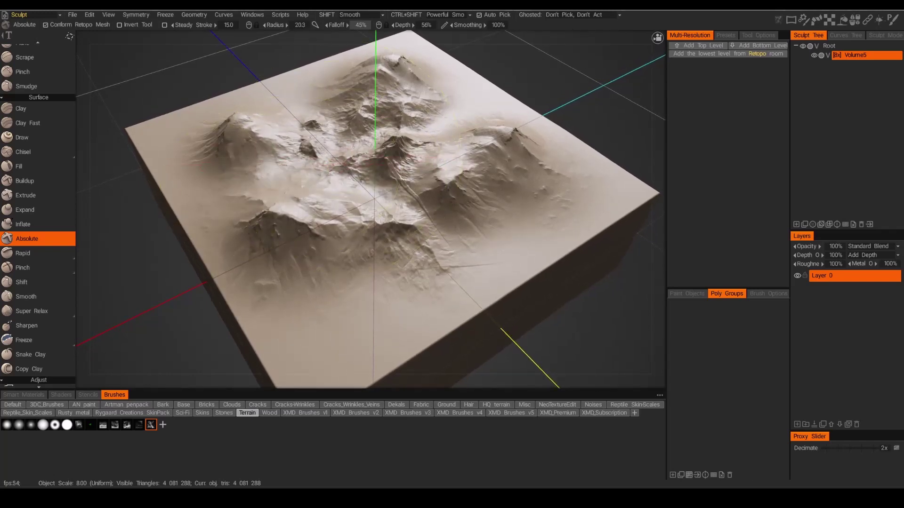
pyautogui.moveTo(365, 181); pyautogui.dragTo(423, 182)
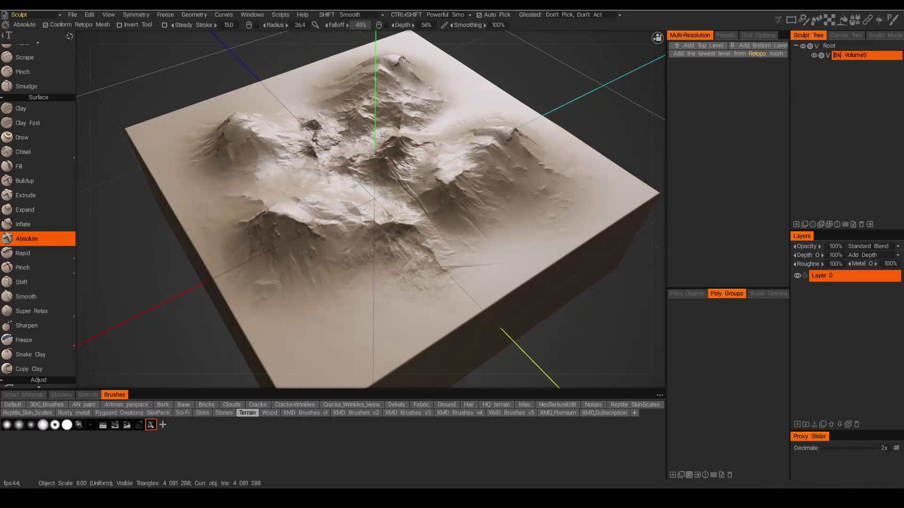
# Step: Stamp ridge detail with the same alpha across the central valley from the opposite side of the range
pyautogui.moveTo(330, 193)
pyautogui.keyDown('alt'); pyautogui.mouseDown()
pyautogui.moveTo(440, 214)
pyautogui.moveTo(455, 231)
pyautogui.mouseUp(); pyautogui.keyUp('alt')
pyautogui.keyDown('alt'); pyautogui.moveTo(353, 173); pyautogui.dragTo(360, 176); pyautogui.keyUp('alt')
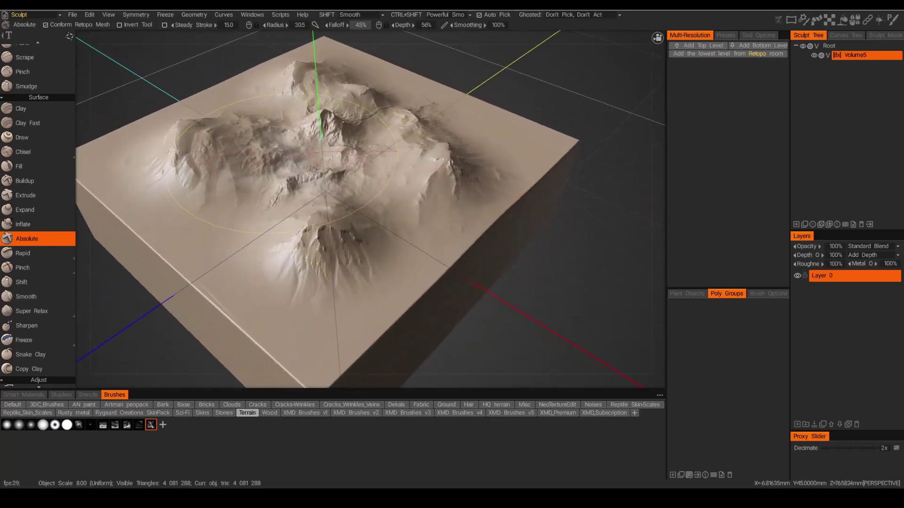
pyautogui.moveTo(282, 152); pyautogui.dragTo(487, 118)
pyautogui.keyDown('alt'); pyautogui.moveTo(487, 118); pyautogui.dragTo(485, 117, button='right'); pyautogui.keyUp('alt')
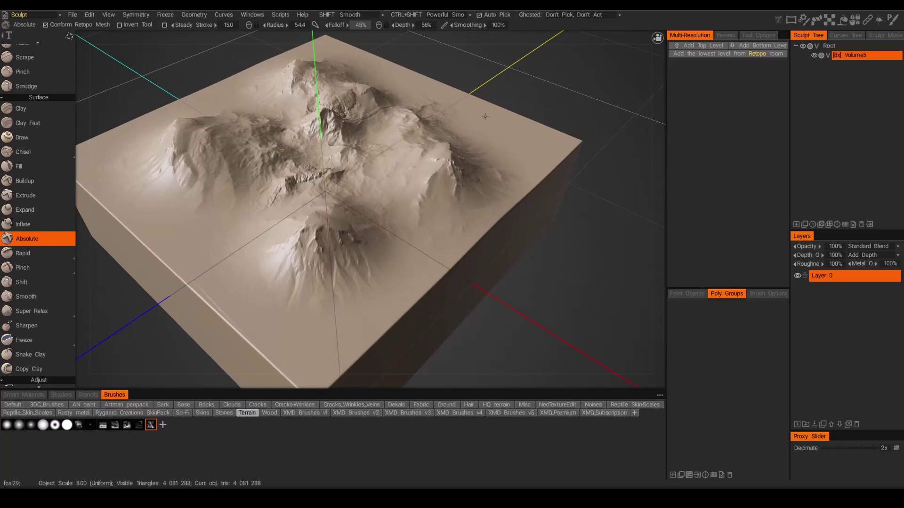
# Step: Reduce the brush radius and stamp finer rock detail on the slopes around the central peaks
pyautogui.moveTo(486, 117)
pyautogui.keyDown('alt'); pyautogui.mouseDown()
pyautogui.moveTo(456, 208)
pyautogui.moveTo(504, 225)
pyautogui.mouseUp(); pyautogui.keyUp('alt')
pyautogui.keyDown('alt'); pyautogui.moveTo(334, 211); pyautogui.dragTo(317, 217); pyautogui.keyUp('alt')
pyautogui.moveTo(318, 217); pyautogui.dragTo(298, 208, button='middle')
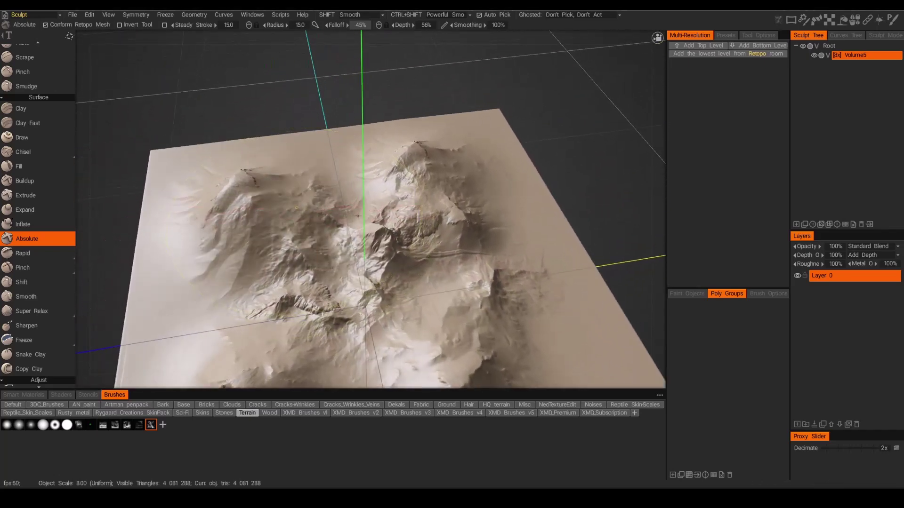
pyautogui.moveTo(435, 220); pyautogui.dragTo(334, 174)
pyautogui.moveTo(305, 208); pyautogui.dragTo(305, 208, button='middle')
pyautogui.moveTo(359, 80); pyautogui.dragTo(349, 88)
# Step: Switch to the second-to-last Terrain alpha and stamp rocky texture in the basin beside the central peak
pyautogui.moveTo(481, 214)
pyautogui.mouseDown(button='middle')
pyautogui.moveTo(484, 304)
pyautogui.moveTo(358, 377)
pyautogui.moveTo(156, 456)
pyautogui.mouseUp(button='middle')
pyautogui.moveTo(238, 158)
pyautogui.mouseDown(button='middle')
pyautogui.moveTo(279, 228)
pyautogui.moveTo(250, 226)
pyautogui.moveTo(307, 204)
pyautogui.mouseUp(button='middle')
pyautogui.moveTo(307, 203); pyautogui.dragTo(279, 203, button='right')
pyautogui.moveTo(283, 214)
pyautogui.mouseDown()
pyautogui.moveTo(293, 214)
pyautogui.moveTo(282, 214)
pyautogui.mouseUp()
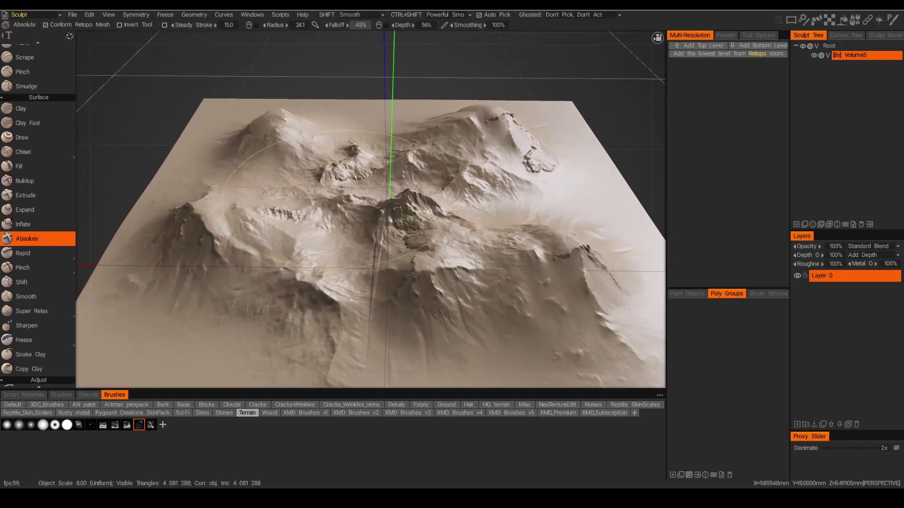
# Step: Lower the brush depth to 27% and stamp more rocky texture on the basin and surrounding slopes
pyautogui.keyDown('alt'); pyautogui.moveTo(527, 221); pyautogui.dragTo(440, 210); pyautogui.keyUp('alt')
pyautogui.moveTo(439, 210); pyautogui.dragTo(282, 283, button='middle')
pyautogui.moveTo(273, 284)
pyautogui.mouseDown()
pyautogui.moveTo(305, 233)
pyautogui.moveTo(277, 260)
pyautogui.mouseUp()
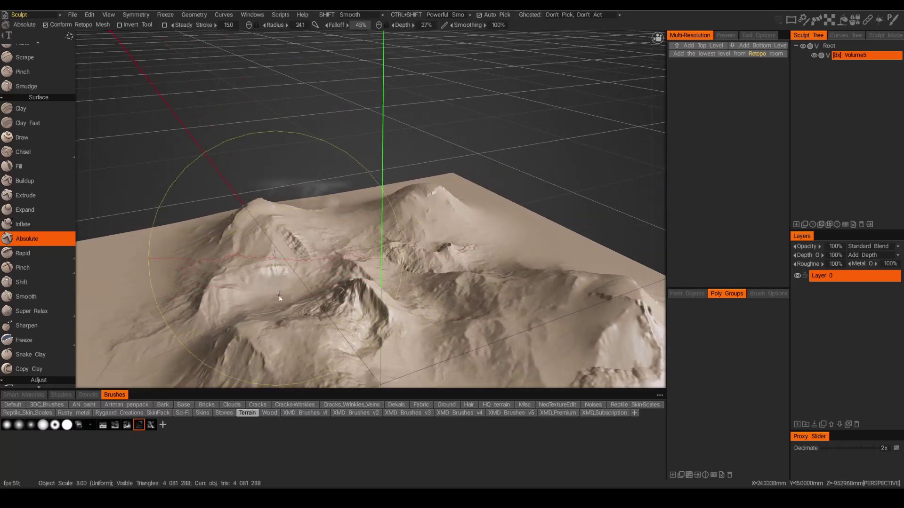
pyautogui.moveTo(385, 223)
pyautogui.mouseDown()
pyautogui.moveTo(371, 225)
pyautogui.moveTo(416, 223)
pyautogui.mouseUp()
# Step: Show the block from the back in orthographic view and remove its lower part with the Cut Off tool, leaving a thin slab
pyautogui.keyDown('alt'); pyautogui.moveTo(348, 297); pyautogui.dragTo(407, 283); pyautogui.keyUp('alt')
pyautogui.moveTo(407, 284); pyautogui.dragTo(518, 295, button='middle')
pyautogui.keyDown('alt'); pyautogui.moveTo(518, 295); pyautogui.dragTo(523, 281); pyautogui.keyUp('alt')
pyautogui.scroll(-2, 524, 287)
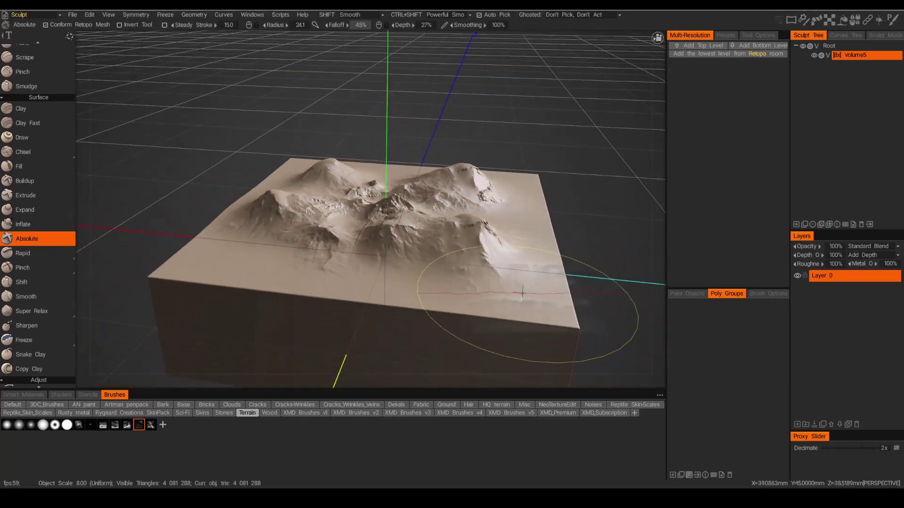
pyautogui.moveTo(452, 262)
pyautogui.mouseDown(button='middle')
pyautogui.moveTo(438, 266)
pyautogui.moveTo(363, 185)
pyautogui.moveTo(354, 222)
pyautogui.mouseUp(button='middle')
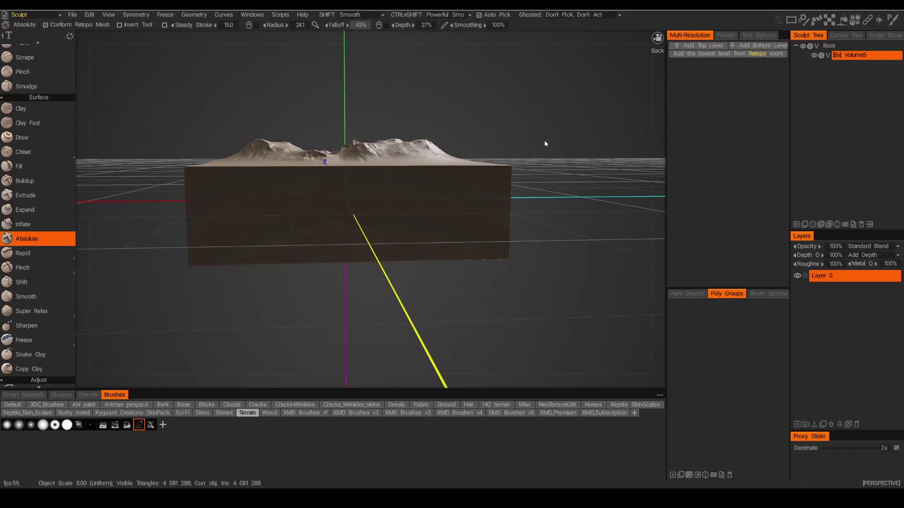
pyautogui.click(562, 38)
pyautogui.keyDown('alt'); pyautogui.keyDown('shift'); pyautogui.moveTo(531, 219); pyautogui.dragTo(538, 262); pyautogui.keyUp('shift'); pyautogui.keyUp('alt')
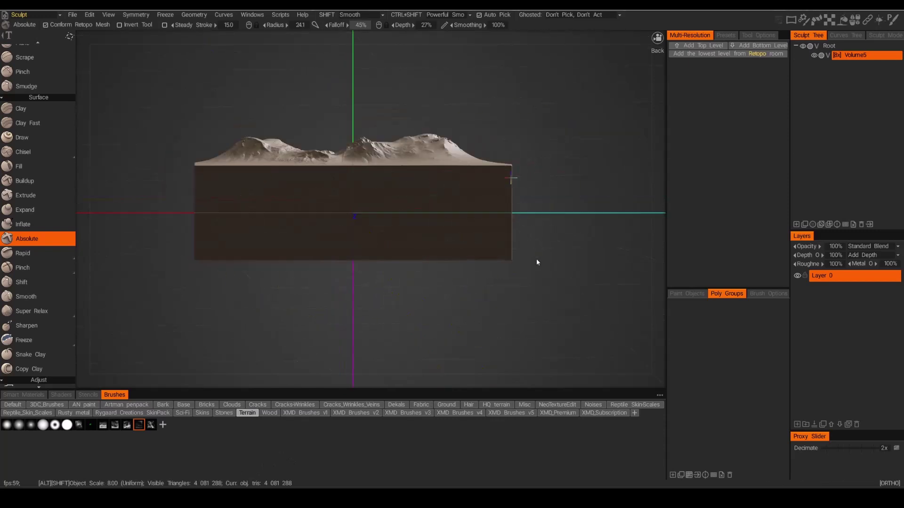
pyautogui.scroll(-5, 44, 244)
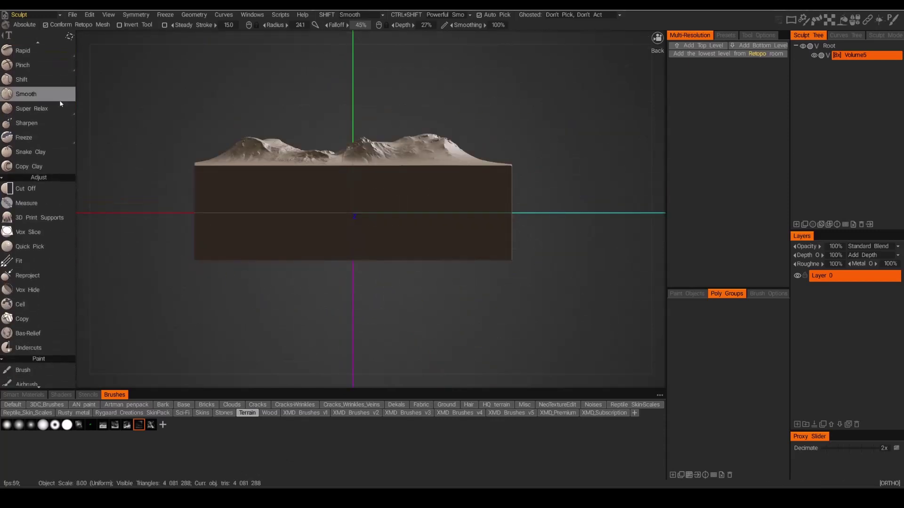
pyautogui.click(27, 188)
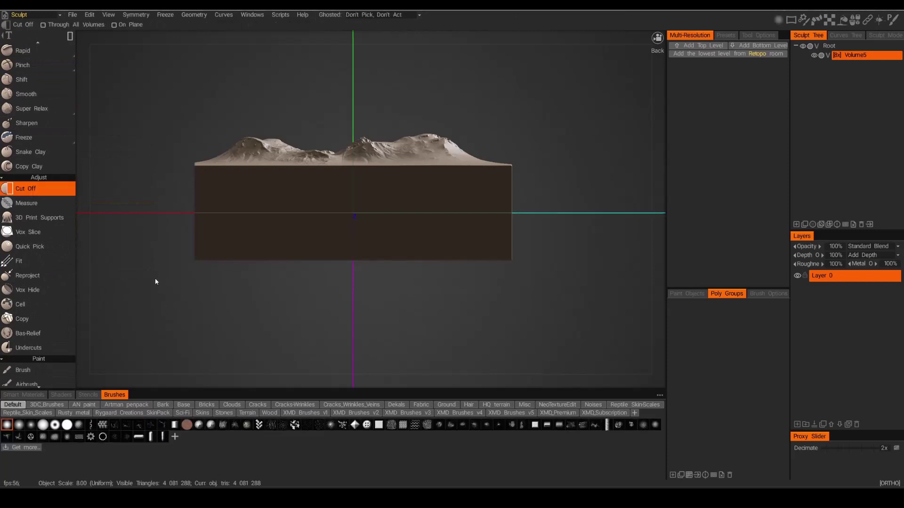
pyautogui.moveTo(144, 279); pyautogui.dragTo(600, 190)
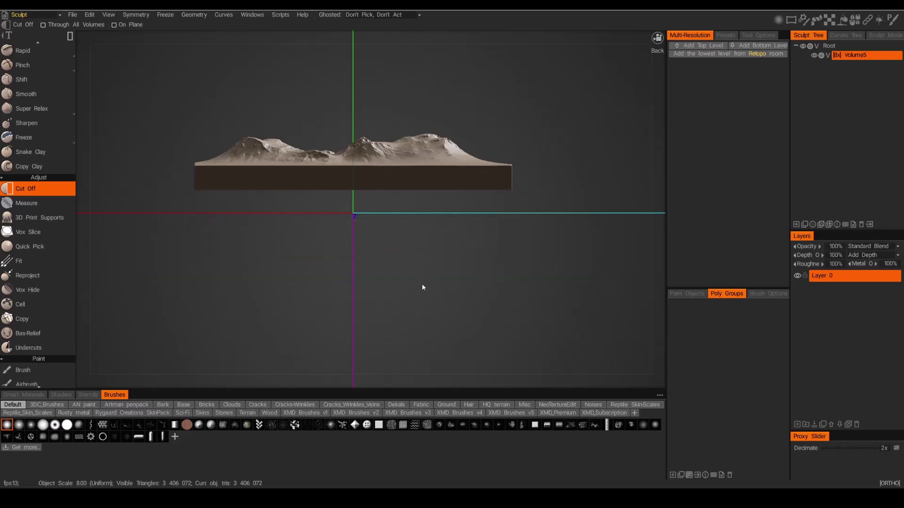
# Step: Restore the perspective view and increase the terrain volume's resolution from 8x to 16x
pyautogui.keyDown('alt'); pyautogui.moveTo(398, 232); pyautogui.dragTo(401, 327); pyautogui.keyUp('alt')
pyautogui.moveTo(543, 55)
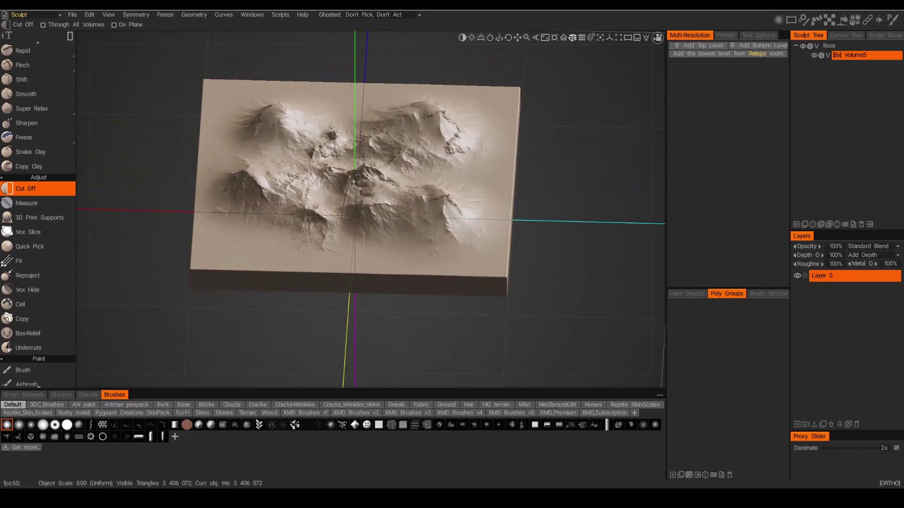
pyautogui.click(572, 38)
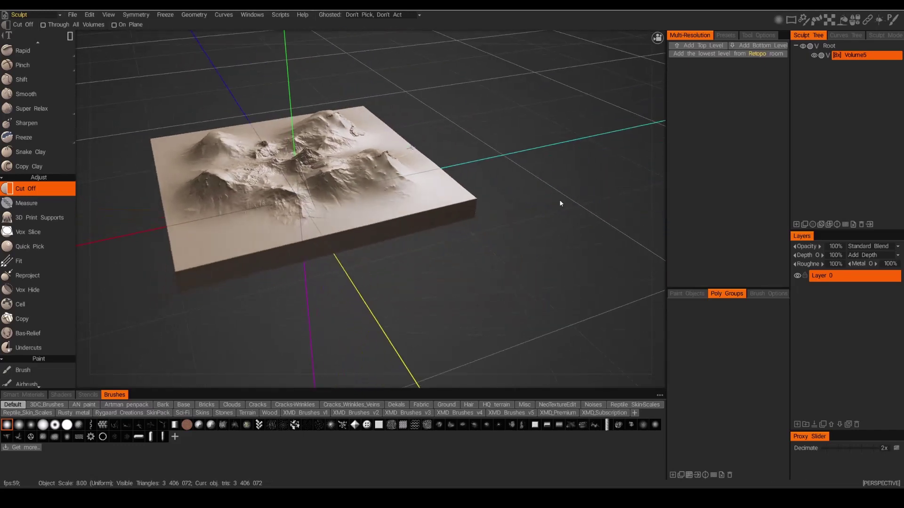
pyautogui.keyDown('alt'); pyautogui.moveTo(556, 206); pyautogui.dragTo(577, 225); pyautogui.keyUp('alt')
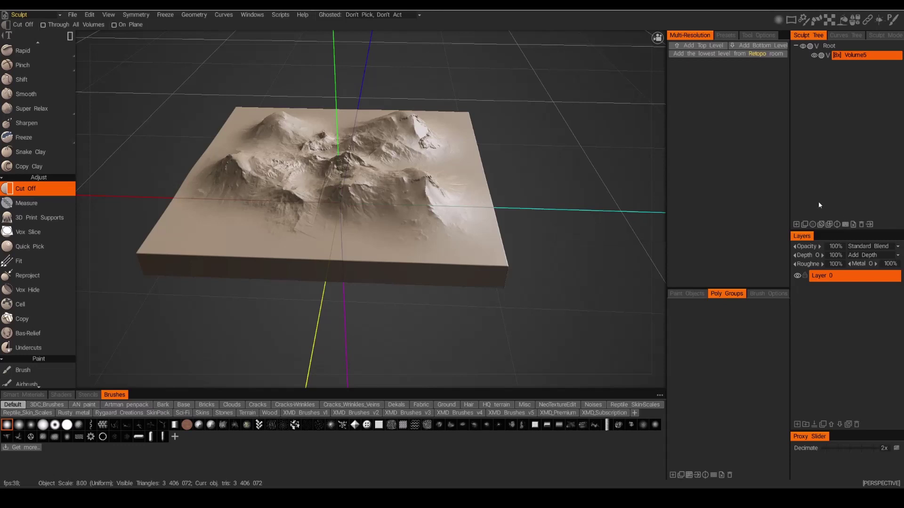
pyautogui.click(846, 224)
pyautogui.click(313, 221)
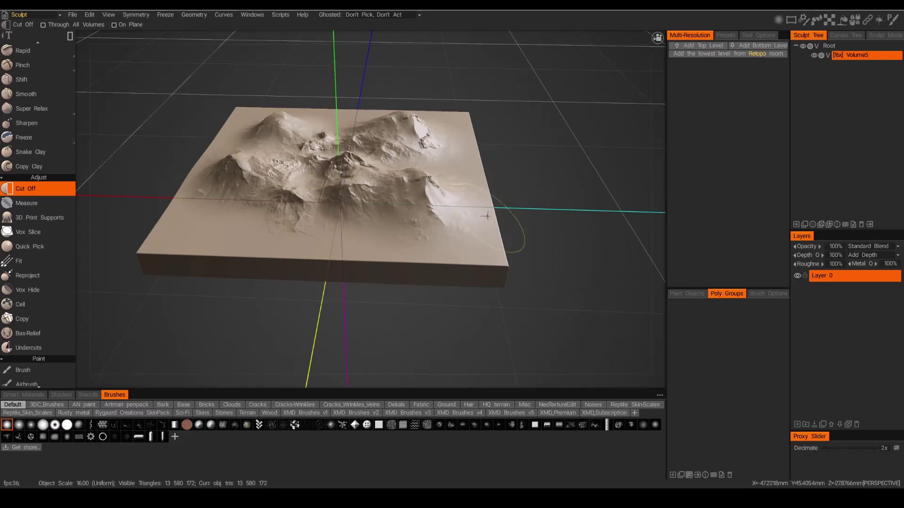
# Step: Bring back the Terrain alphas and reactivate the Absolute brush for detailing the mountains
pyautogui.moveTo(405, 181)
pyautogui.keyDown('alt'); pyautogui.mouseDown()
pyautogui.moveTo(413, 219)
pyautogui.moveTo(454, 200)
pyautogui.moveTo(403, 181)
pyautogui.mouseUp(); pyautogui.keyUp('alt')
pyautogui.scroll(4, 413, 219)
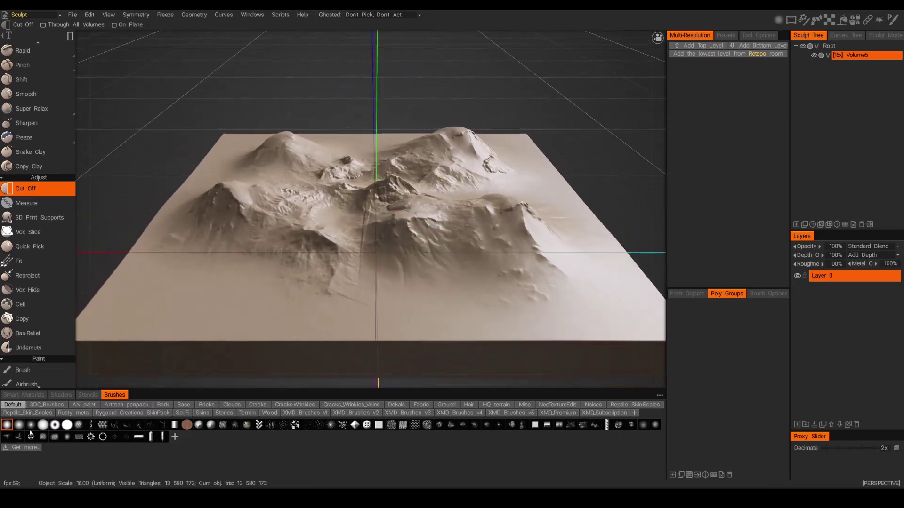
pyautogui.click(248, 413)
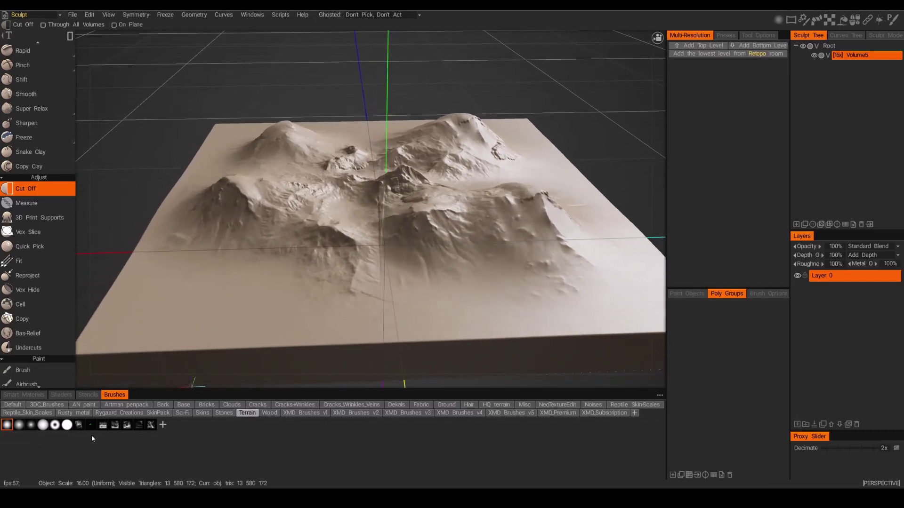
pyautogui.click(115, 425)
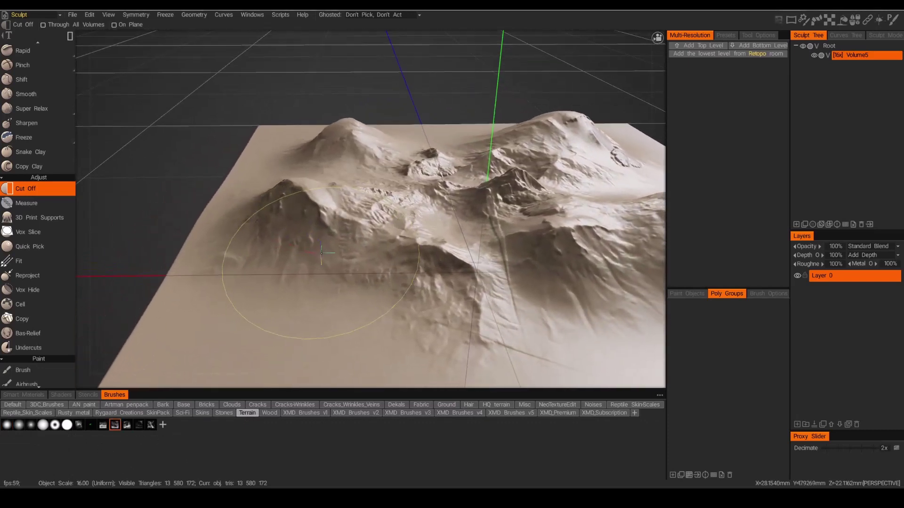
pyautogui.moveTo(322, 253); pyautogui.dragTo(311, 237, button='middle')
pyautogui.scroll(5, 46, 304)
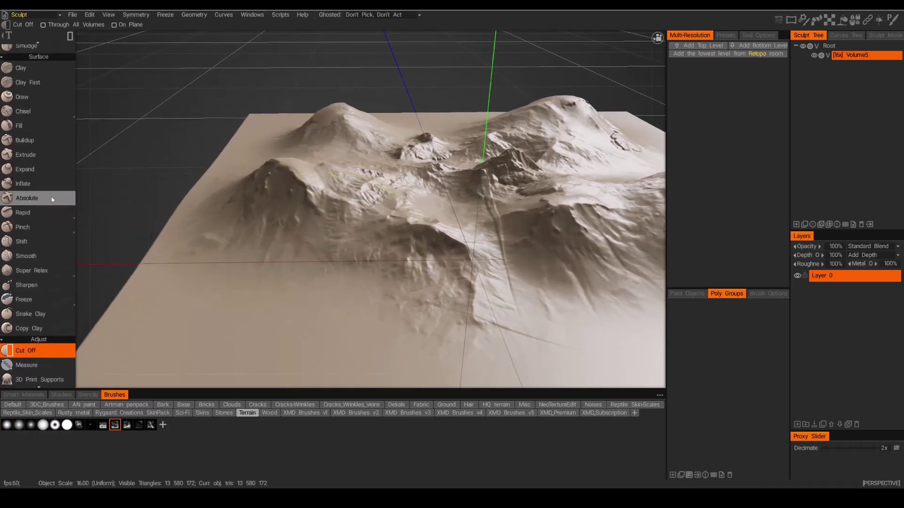
pyautogui.scroll(1, 50, 207)
pyautogui.click(27, 230)
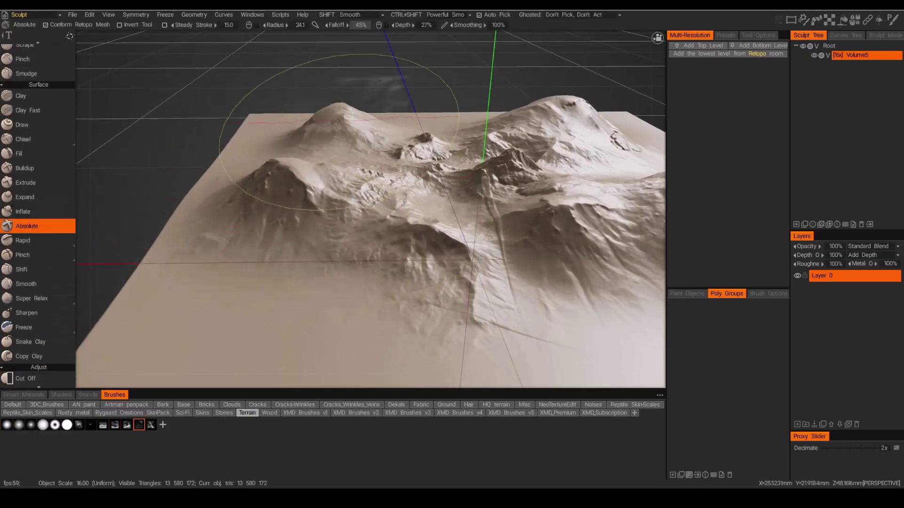
# Step: Reduce the brush radius and depth, and stamp subtle rocky detail on the slopes of one outer mountain
pyautogui.moveTo(350, 223); pyautogui.dragTo(282, 236, button='right')
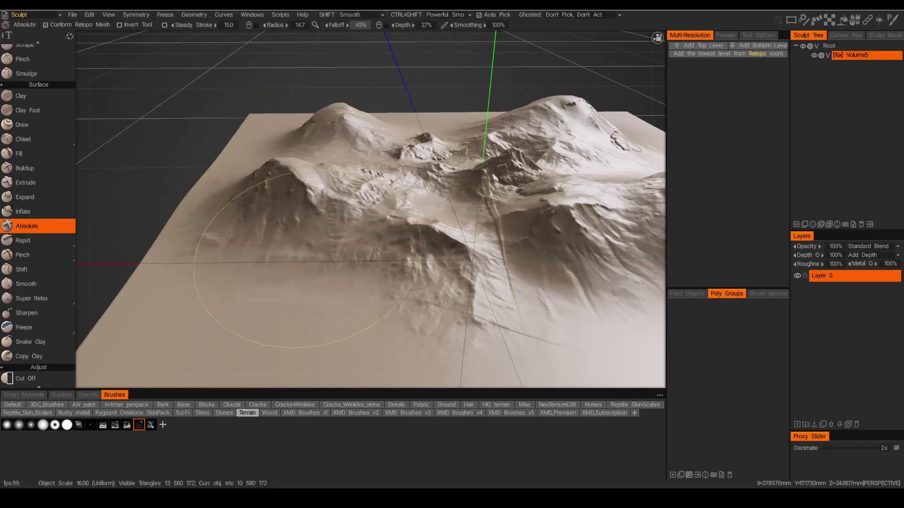
pyautogui.moveTo(318, 245)
pyautogui.mouseDown()
pyautogui.moveTo(367, 171)
pyautogui.moveTo(403, 236)
pyautogui.moveTo(364, 257)
pyautogui.moveTo(310, 235)
pyautogui.mouseUp()
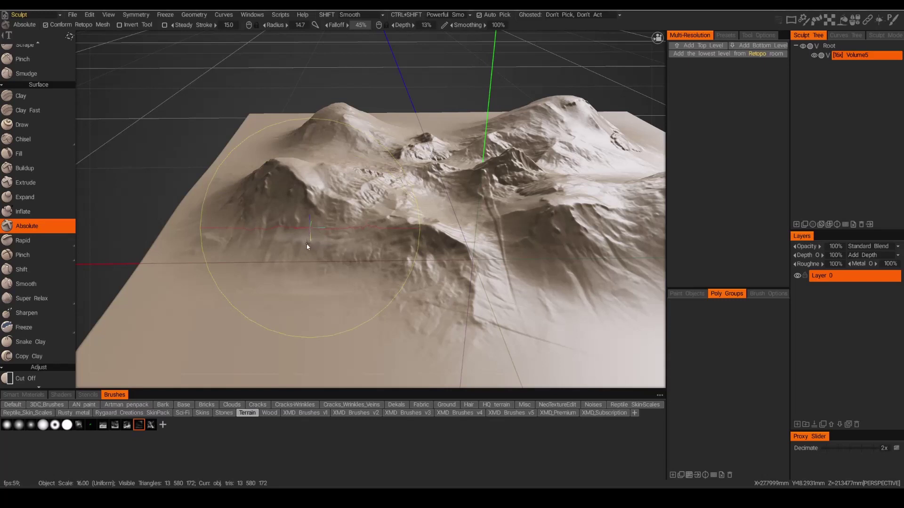
pyautogui.moveTo(307, 246); pyautogui.dragTo(306, 249, button='right')
pyautogui.moveTo(315, 238)
pyautogui.mouseDown()
pyautogui.moveTo(379, 241)
pyautogui.moveTo(398, 228)
pyautogui.moveTo(361, 232)
pyautogui.mouseUp()
pyautogui.moveTo(264, 230)
pyautogui.keyDown('alt'); pyautogui.mouseDown()
pyautogui.moveTo(320, 249)
pyautogui.moveTo(367, 249)
pyautogui.moveTo(300, 229)
pyautogui.moveTo(217, 242)
pyautogui.mouseUp(); pyautogui.keyUp('alt')
pyautogui.keyDown('alt'); pyautogui.moveTo(283, 235); pyautogui.dragTo(329, 207, button='right'); pyautogui.keyUp('alt')
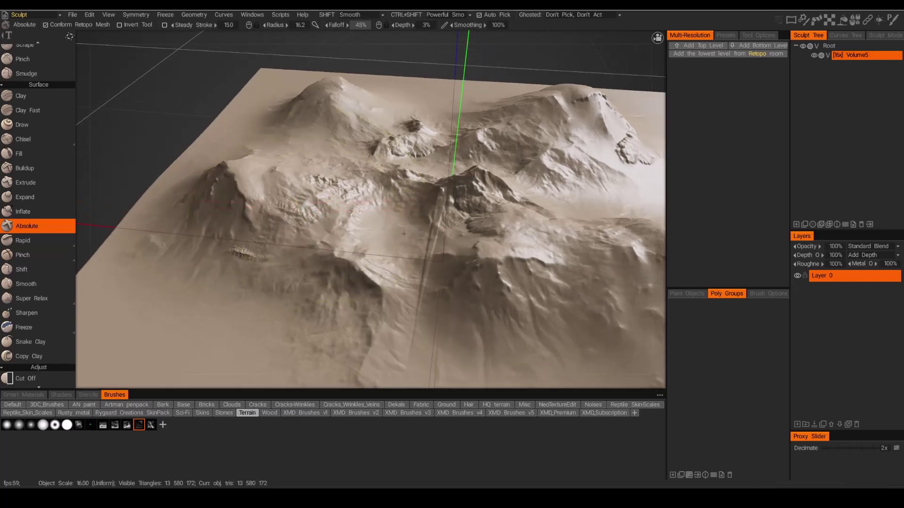
# Step: Shrink the brush to a radius of about 4 with 13% depth and stamp small rocks on a mountain slope
pyautogui.keyDown('alt'); pyautogui.moveTo(427, 240); pyautogui.dragTo(358, 213); pyautogui.keyUp('alt')
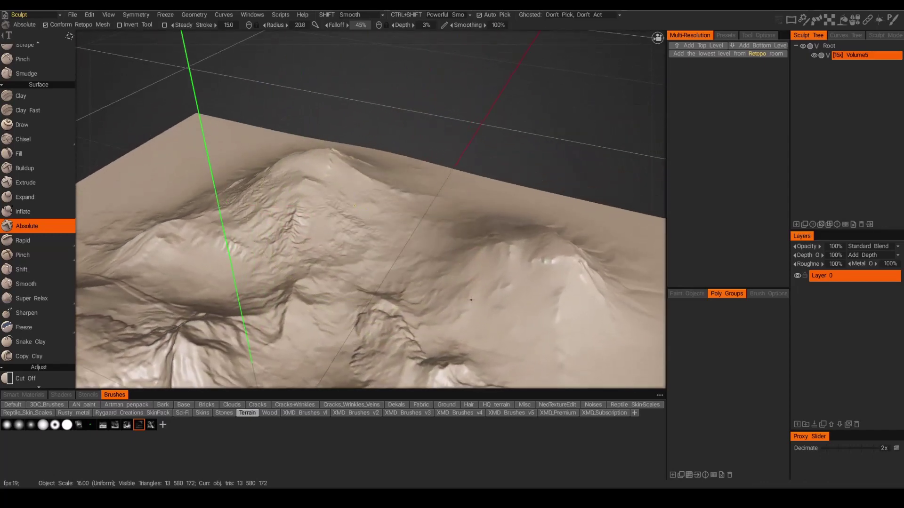
pyautogui.moveTo(482, 297)
pyautogui.keyDown('alt'); pyautogui.mouseDown()
pyautogui.moveTo(399, 229)
pyautogui.moveTo(441, 249)
pyautogui.moveTo(442, 286)
pyautogui.moveTo(394, 313)
pyautogui.moveTo(364, 278)
pyautogui.moveTo(369, 255)
pyautogui.mouseUp(); pyautogui.keyUp('alt')
pyautogui.moveTo(376, 292)
pyautogui.keyDown('alt'); pyautogui.mouseDown()
pyautogui.moveTo(468, 329)
pyautogui.moveTo(494, 301)
pyautogui.moveTo(483, 288)
pyautogui.moveTo(410, 266)
pyautogui.mouseUp(); pyautogui.keyUp('alt')
pyautogui.moveTo(400, 250)
pyautogui.mouseDown(button='right')
pyautogui.moveTo(400, 261)
pyautogui.moveTo(389, 258)
pyautogui.mouseUp(button='right')
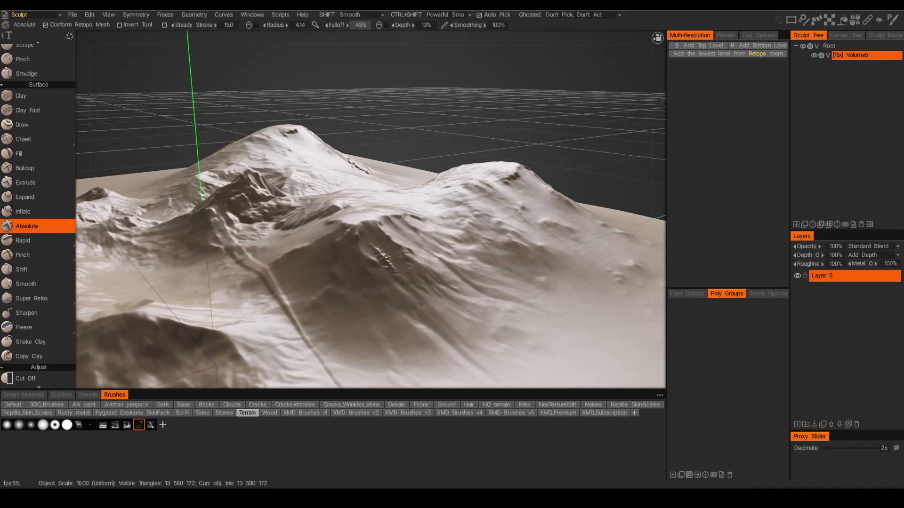
pyautogui.moveTo(422, 304)
pyautogui.mouseDown(button='right')
pyautogui.moveTo(393, 294)
pyautogui.moveTo(429, 322)
pyautogui.mouseUp(button='right')
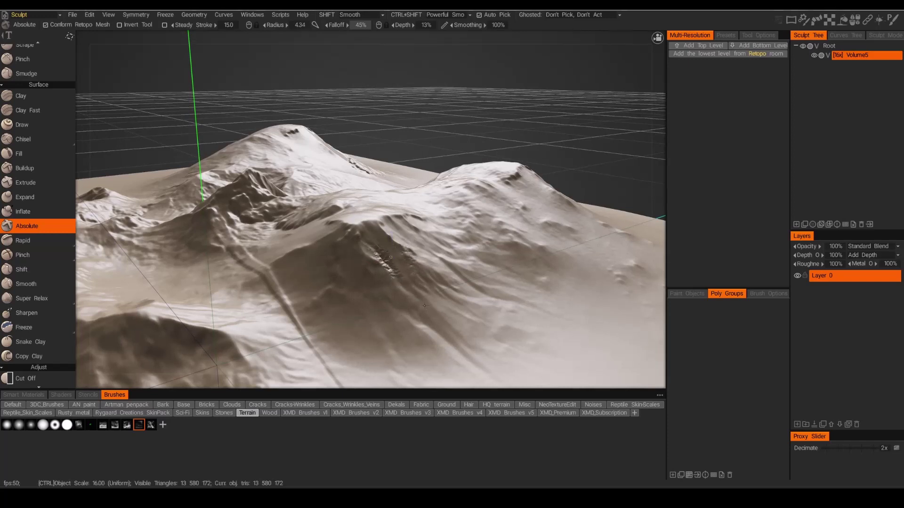
# Step: Enlarge the brush again and stamp broad rocky texture along the slope below the central peak
pyautogui.moveTo(417, 302); pyautogui.dragTo(511, 313, button='right')
pyautogui.moveTo(654, 315)
pyautogui.keyDown('alt'); pyautogui.mouseDown()
pyautogui.moveTo(602, 283)
pyautogui.moveTo(382, 277)
pyautogui.moveTo(310, 230)
pyautogui.mouseUp(); pyautogui.keyUp('alt')
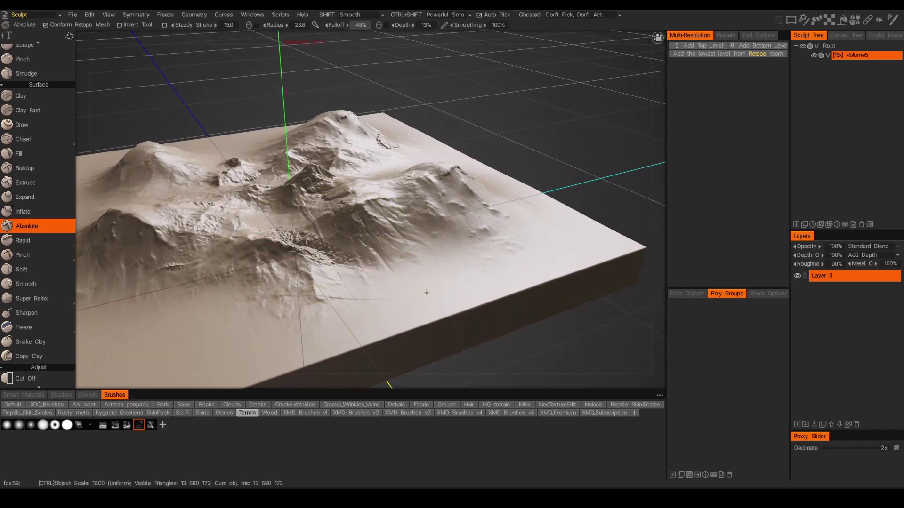
pyautogui.keyDown('alt'); pyautogui.moveTo(426, 293); pyautogui.dragTo(365, 250); pyautogui.keyUp('alt')
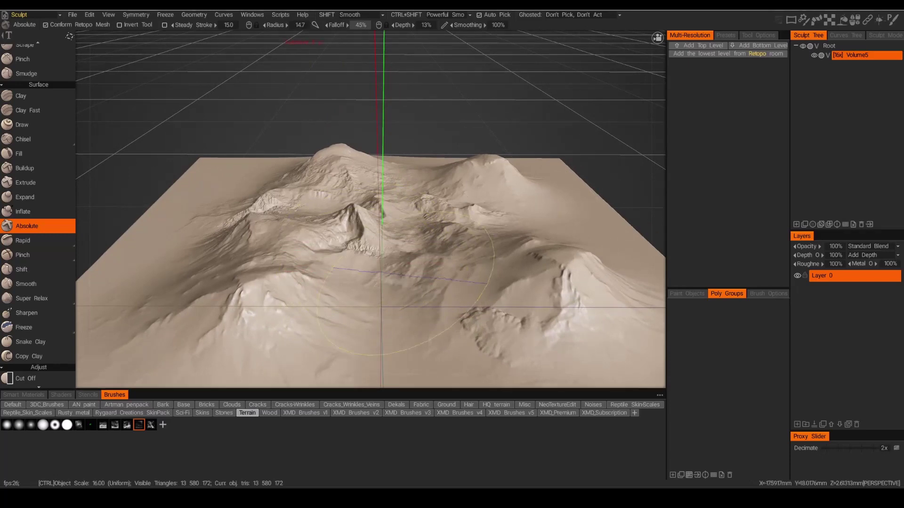
# Step: Select the third-to-last Terrain alpha for detailing the inner mountain slopes
pyautogui.moveTo(450, 275)
pyautogui.keyDown('alt'); pyautogui.mouseDown()
pyautogui.moveTo(479, 270)
pyautogui.moveTo(435, 263)
pyautogui.mouseUp(); pyautogui.keyUp('alt')
pyautogui.keyDown('alt'); pyautogui.moveTo(435, 264); pyautogui.dragTo(367, 283, button='right'); pyautogui.keyUp('alt')
pyautogui.keyDown('alt'); pyautogui.moveTo(367, 282); pyautogui.dragTo(348, 268); pyautogui.keyUp('alt')
pyautogui.click(127, 425)
pyautogui.moveTo(221, 363); pyautogui.dragTo(269, 275, button='middle')
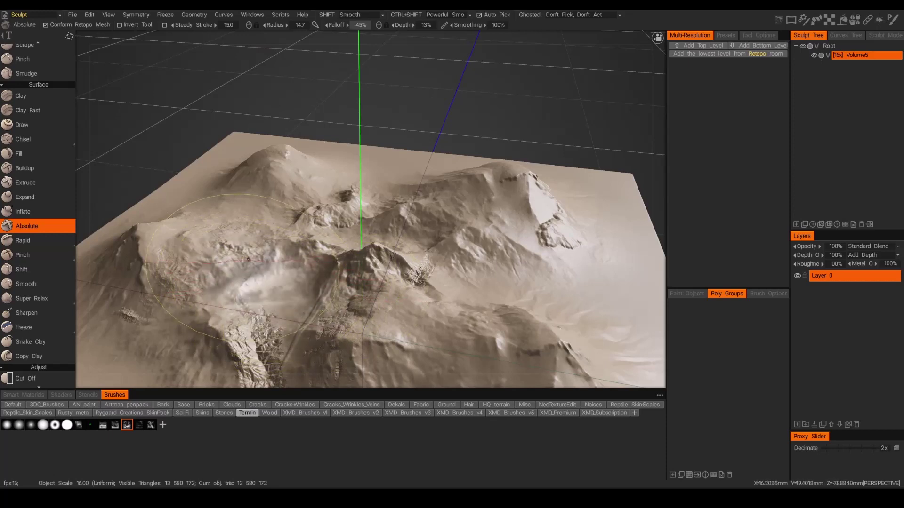
# Step: Try stamping the slope beside the central peak with the brush depth at 84%, and undo the stamp
pyautogui.moveTo(451, 266); pyautogui.dragTo(373, 269, button='right')
pyautogui.moveTo(258, 265)
pyautogui.mouseDown()
pyautogui.moveTo(319, 285)
pyautogui.moveTo(372, 283)
pyautogui.mouseUp()
pyautogui.keyDown('alt'); pyautogui.moveTo(372, 283); pyautogui.dragTo(333, 278, button='right'); pyautogui.keyUp('alt')
pyautogui.keyDown('alt'); pyautogui.moveTo(333, 278); pyautogui.dragTo(330, 281); pyautogui.keyUp('alt')
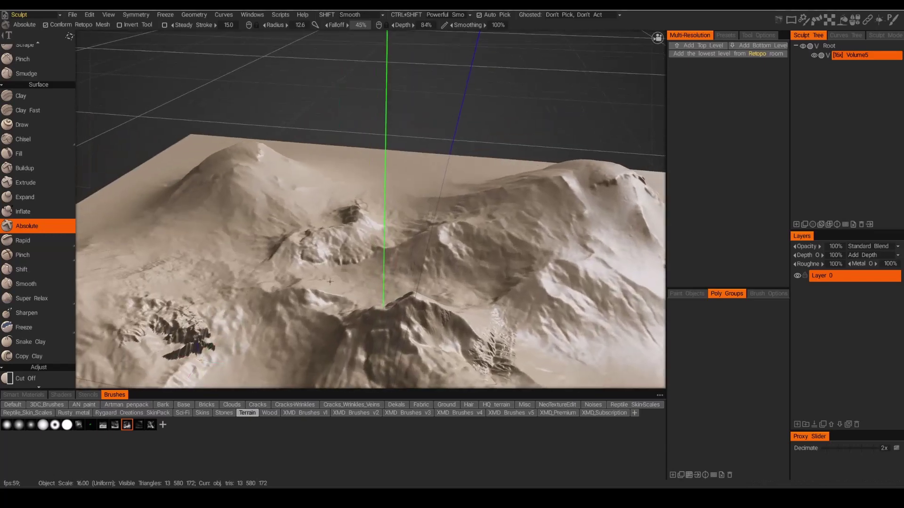
pyautogui.moveTo(330, 282); pyautogui.dragTo(293, 286, button='right')
pyautogui.hotkey('ctrl', 'z')
# Step: Set the brush depth to 11% and stamp fine rocky detail on the slope beside the central peak
pyautogui.moveTo(230, 284); pyautogui.dragTo(231, 311, button='right')
pyautogui.moveTo(200, 321); pyautogui.dragTo(237, 356)
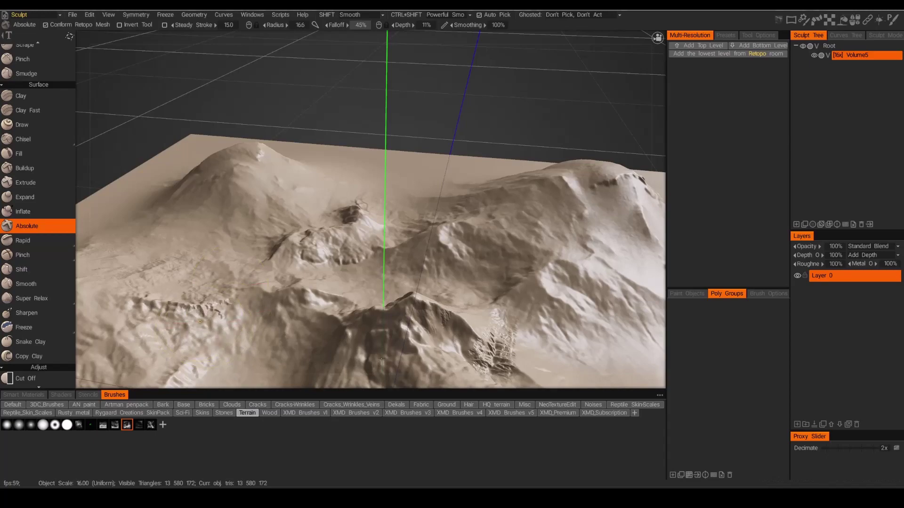
# Step: Stamp fine rocky detail with the current alpha on the upper slope of the mountain across the valley from the central peak
pyautogui.moveTo(382, 357)
pyautogui.mouseDown()
pyautogui.moveTo(451, 332)
pyautogui.moveTo(354, 346)
pyautogui.moveTo(271, 271)
pyautogui.moveTo(252, 206)
pyautogui.moveTo(266, 201)
pyautogui.mouseUp()
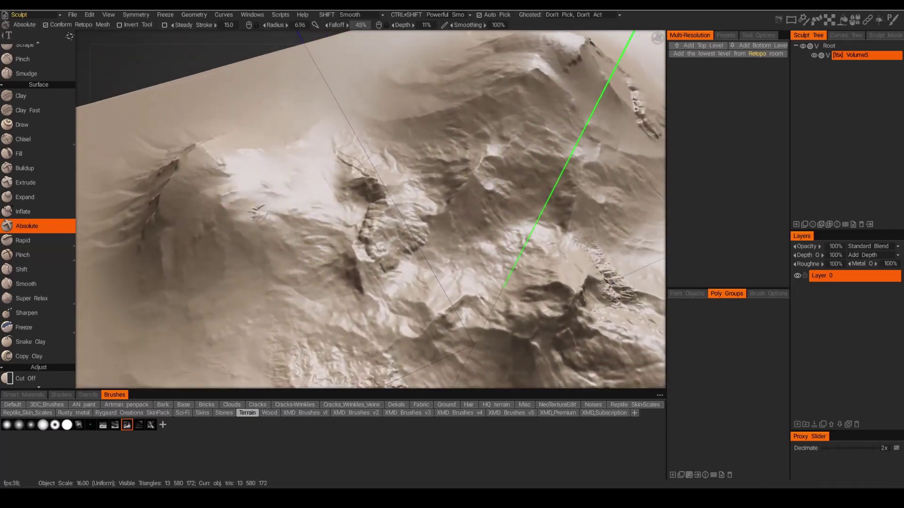
pyautogui.moveTo(195, 237)
pyautogui.mouseDown(button='right')
pyautogui.moveTo(314, 297)
pyautogui.moveTo(275, 320)
pyautogui.moveTo(217, 325)
pyautogui.moveTo(151, 296)
pyautogui.moveTo(92, 247)
pyautogui.mouseUp(button='right')
pyautogui.moveTo(92, 247); pyautogui.dragTo(89, 195)
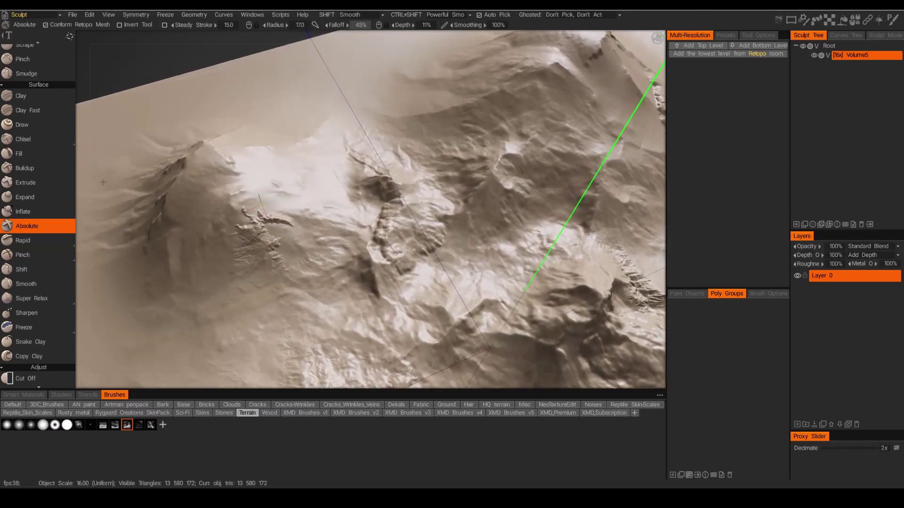
pyautogui.moveTo(109, 157); pyautogui.dragTo(151, 179)
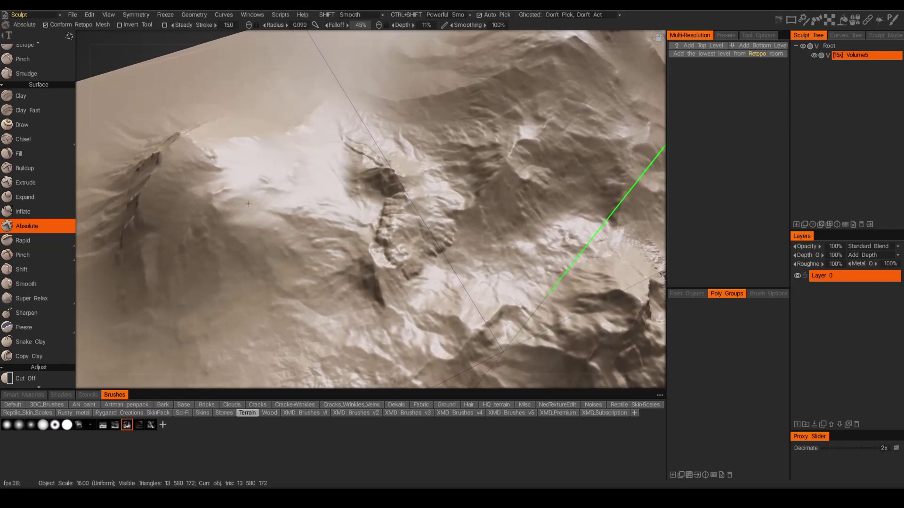
pyautogui.moveTo(248, 204); pyautogui.dragTo(317, 270)
pyautogui.moveTo(318, 330); pyautogui.dragTo(324, 346)
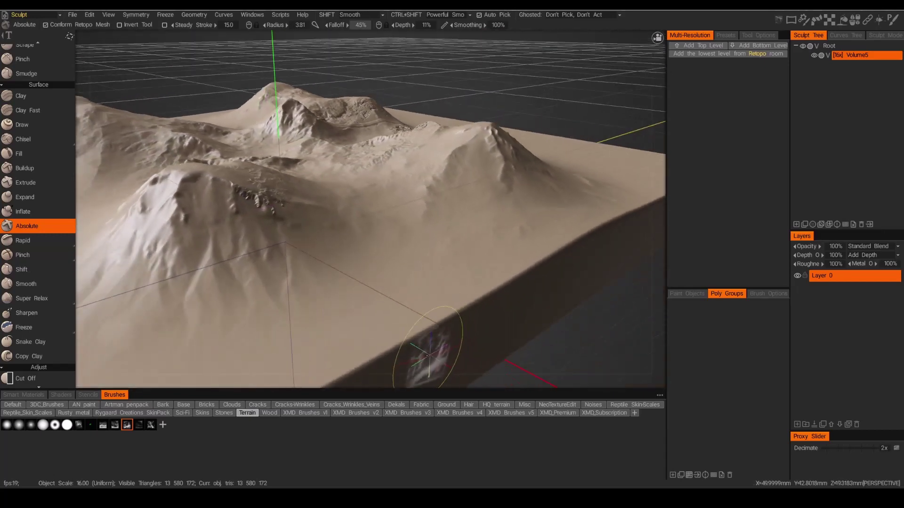
# Step: Stamp small rocky outcrops just below the summit of the neighbouring outer mountain
pyautogui.keyDown('alt'); pyautogui.moveTo(423, 350); pyautogui.dragTo(412, 313); pyautogui.keyUp('alt')
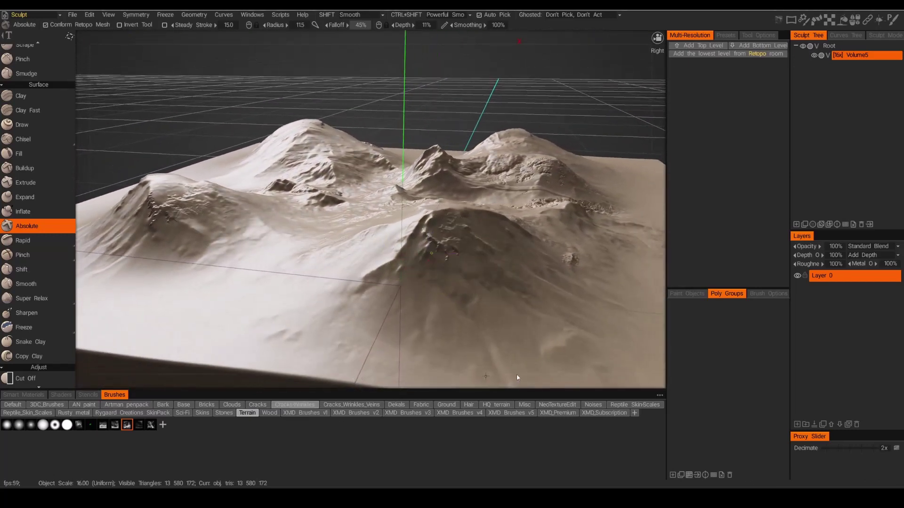
pyautogui.moveTo(520, 376)
pyautogui.mouseDown()
pyautogui.moveTo(568, 313)
pyautogui.moveTo(553, 238)
pyautogui.moveTo(514, 172)
pyautogui.moveTo(460, 137)
pyautogui.moveTo(394, 149)
pyautogui.moveTo(422, 167)
pyautogui.mouseUp()
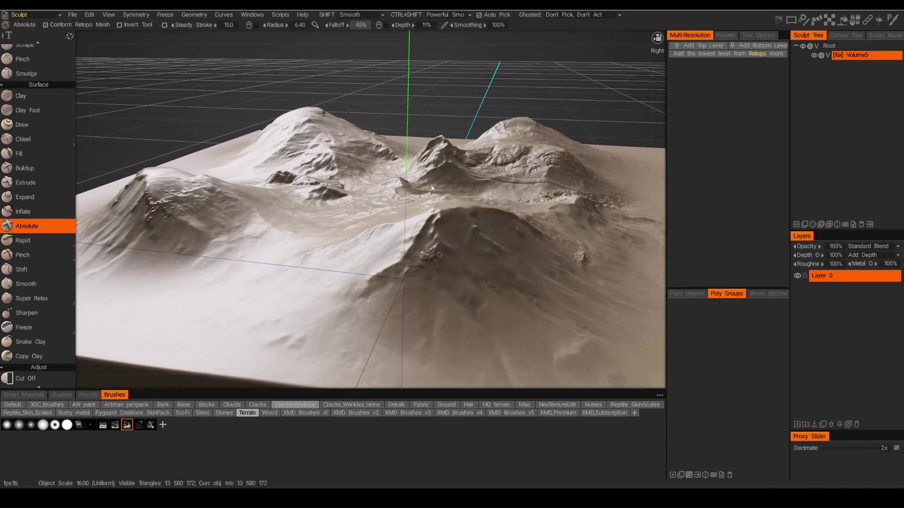
pyautogui.keyDown('alt'); pyautogui.moveTo(458, 283); pyautogui.dragTo(529, 303); pyautogui.keyUp('alt')
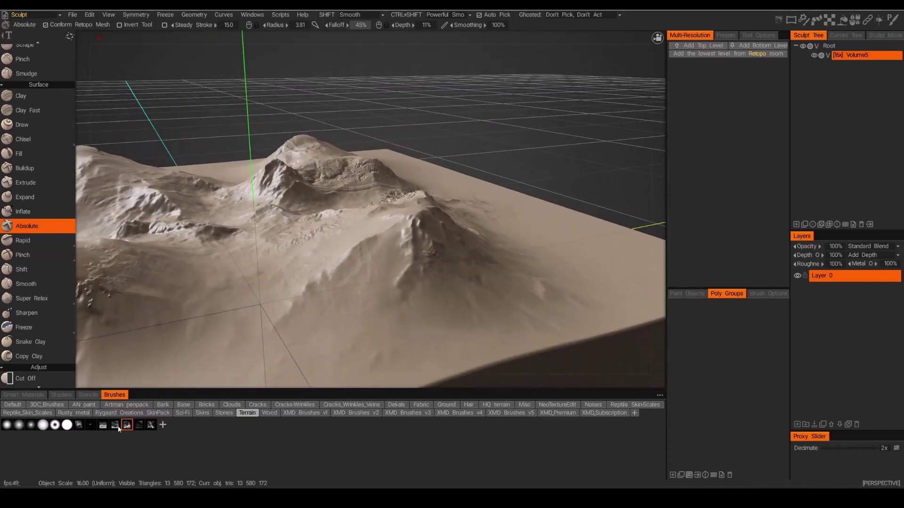
pyautogui.keyDown('alt'); pyautogui.moveTo(317, 221); pyautogui.dragTo(496, 261); pyautogui.keyUp('alt')
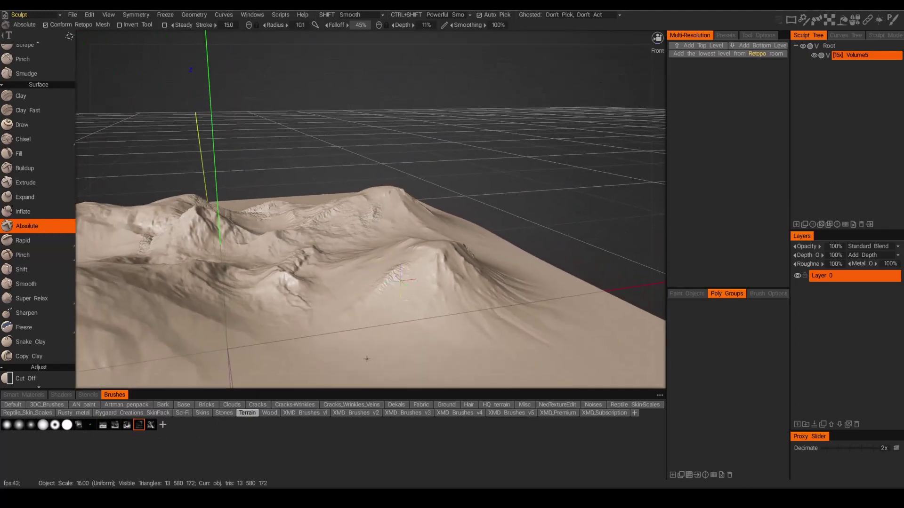
# Step: Stamp a rocky ridge with the second-to-last Terrain alpha on the lower flank of an outer mountain, undoing the unwanted stamp
pyautogui.keyDown('alt'); pyautogui.moveTo(367, 360); pyautogui.dragTo(345, 281); pyautogui.keyUp('alt')
pyautogui.moveTo(317, 349)
pyautogui.keyDown('alt'); pyautogui.mouseDown()
pyautogui.moveTo(376, 334)
pyautogui.moveTo(401, 263)
pyautogui.mouseUp(); pyautogui.keyUp('alt')
pyautogui.hotkey('ctrl', 'z')
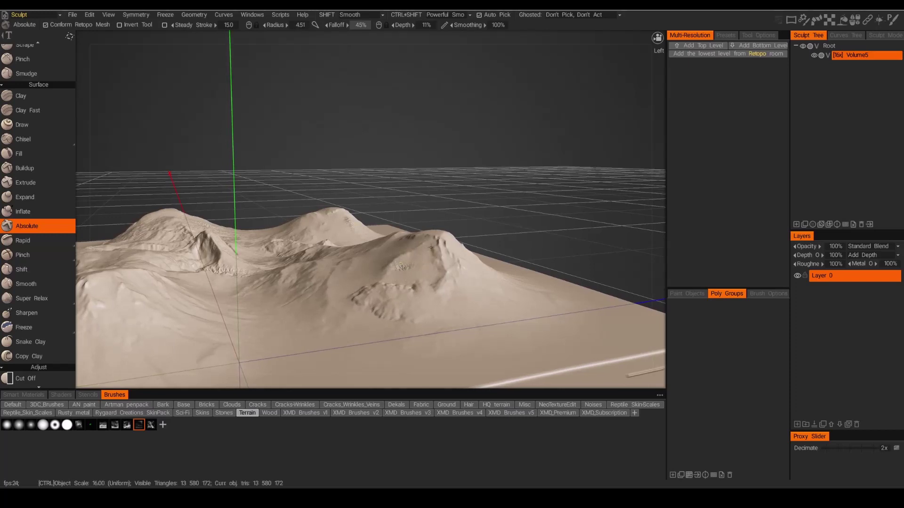
pyautogui.keyDown('alt'); pyautogui.moveTo(254, 325); pyautogui.dragTo(257, 380); pyautogui.keyUp('alt')
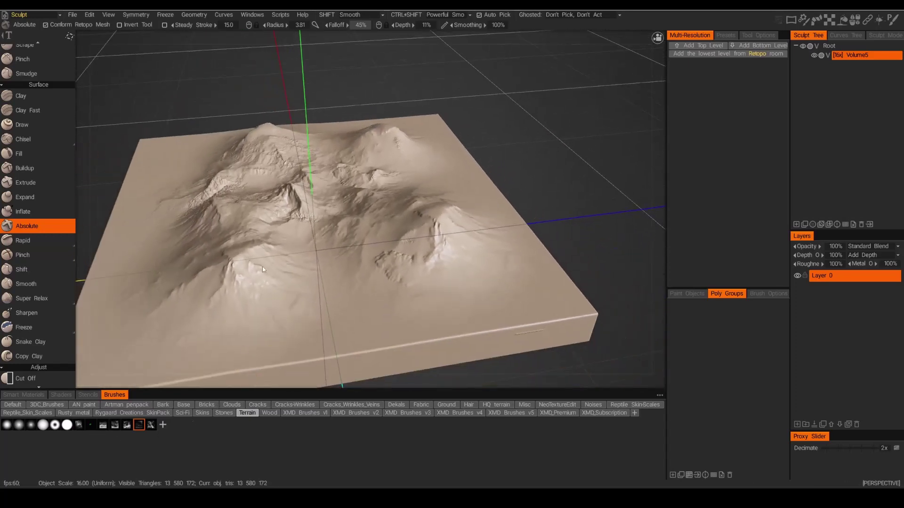
# Step: Switch to the second Terrain alpha and stamp rocky detail along the slope beside the front mountain's summit
pyautogui.moveTo(258, 267)
pyautogui.keyDown('alt'); pyautogui.mouseDown()
pyautogui.moveTo(296, 255)
pyautogui.moveTo(325, 270)
pyautogui.moveTo(297, 284)
pyautogui.moveTo(272, 256)
pyautogui.moveTo(329, 258)
pyautogui.mouseUp(); pyautogui.keyUp('alt')
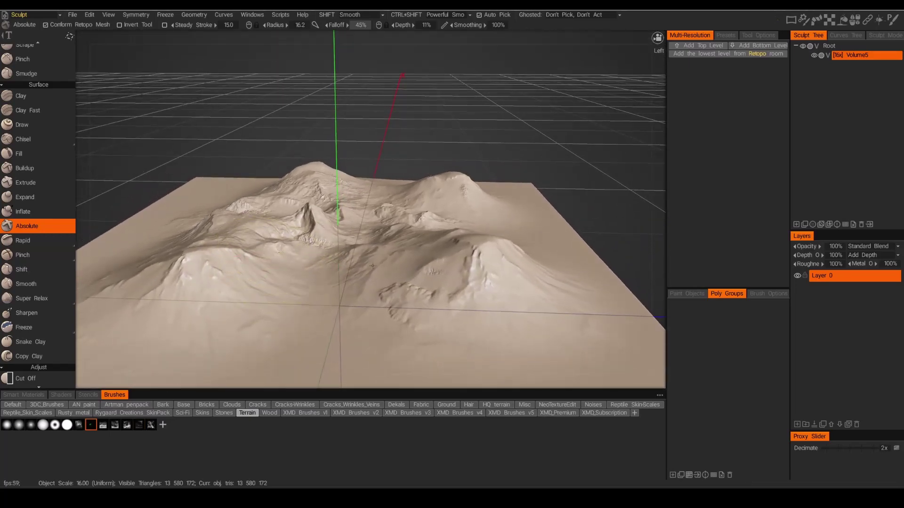
pyautogui.keyDown('alt'); pyautogui.moveTo(405, 251); pyautogui.dragTo(414, 255); pyautogui.keyUp('alt')
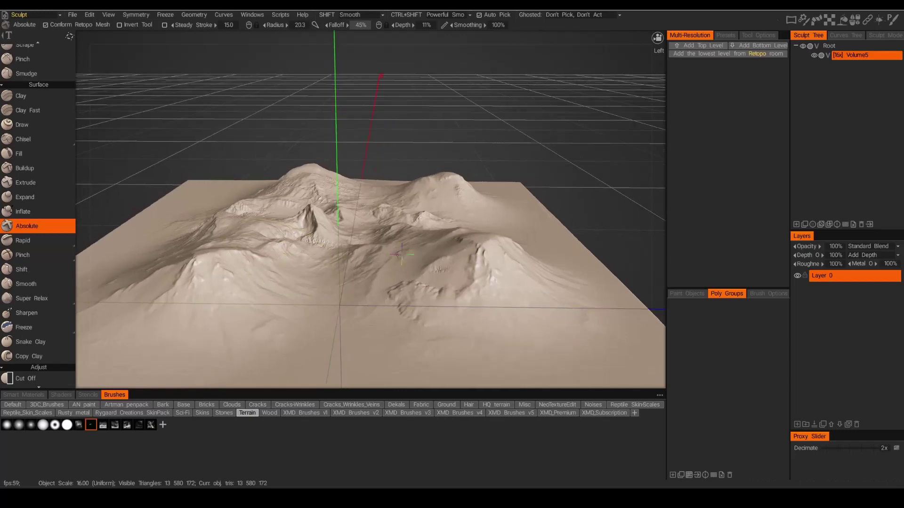
pyautogui.moveTo(306, 268)
pyautogui.keyDown('alt'); pyautogui.mouseDown()
pyautogui.moveTo(292, 277)
pyautogui.moveTo(306, 268)
pyautogui.moveTo(288, 327)
pyautogui.moveTo(279, 309)
pyautogui.moveTo(326, 310)
pyautogui.moveTo(312, 302)
pyautogui.moveTo(344, 298)
pyautogui.moveTo(296, 289)
pyautogui.moveTo(293, 270)
pyautogui.mouseUp(); pyautogui.keyUp('alt')
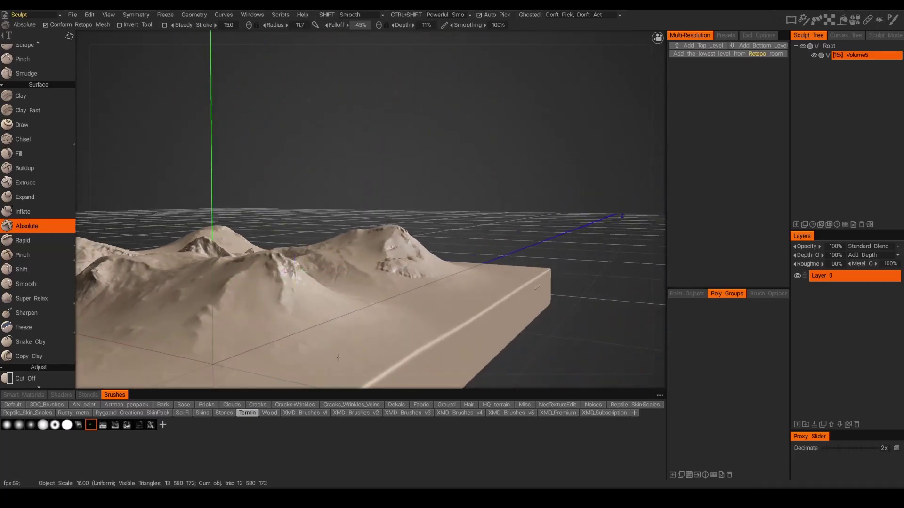
pyautogui.keyDown('alt'); pyautogui.moveTo(338, 358); pyautogui.dragTo(300, 319); pyautogui.keyUp('alt')
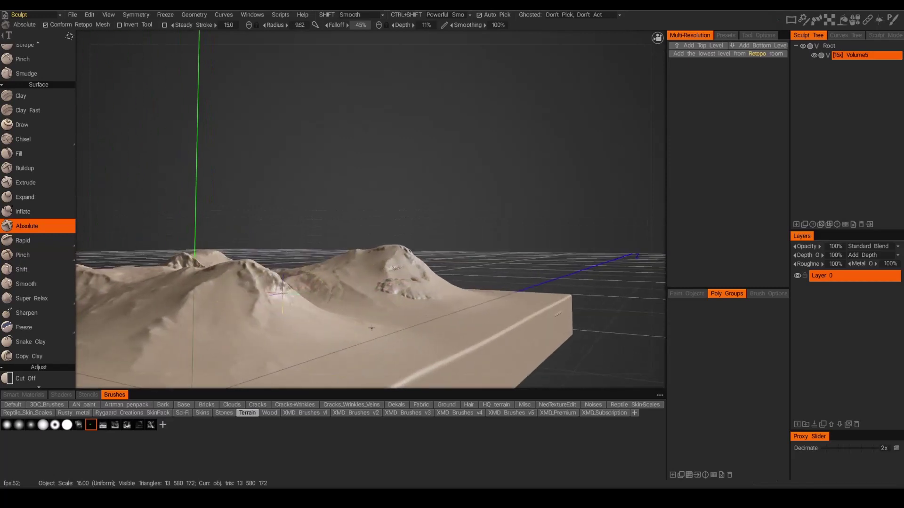
pyautogui.moveTo(387, 346)
pyautogui.keyDown('alt'); pyautogui.mouseDown()
pyautogui.moveTo(266, 336)
pyautogui.moveTo(338, 330)
pyautogui.mouseUp(); pyautogui.keyUp('alt')
# Step: Stamp rock detail on the upper face of the outer mountain with the rocky ridge, raising the brush depth to 19%
pyautogui.moveTo(337, 329); pyautogui.dragTo(393, 299, button='middle')
pyautogui.moveTo(435, 263); pyautogui.dragTo(526, 240, button='middle')
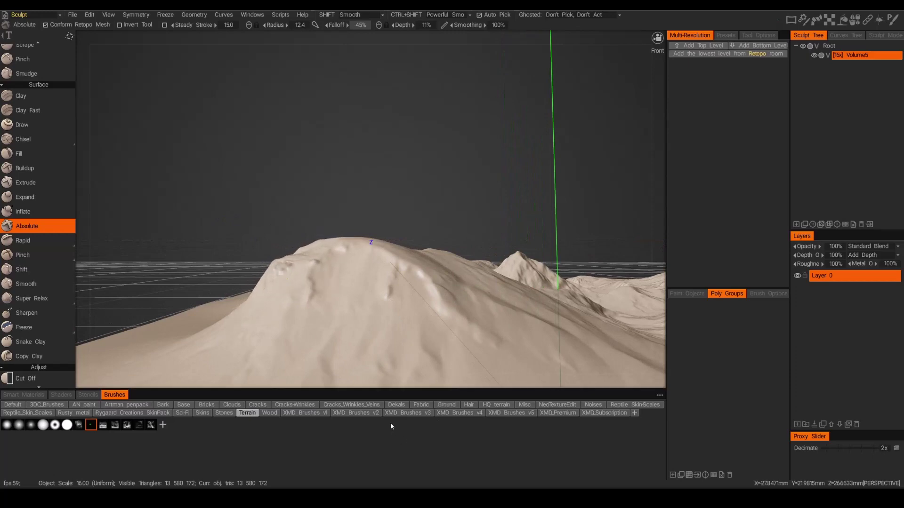
pyautogui.moveTo(391, 377); pyautogui.dragTo(125, 372, button='middle')
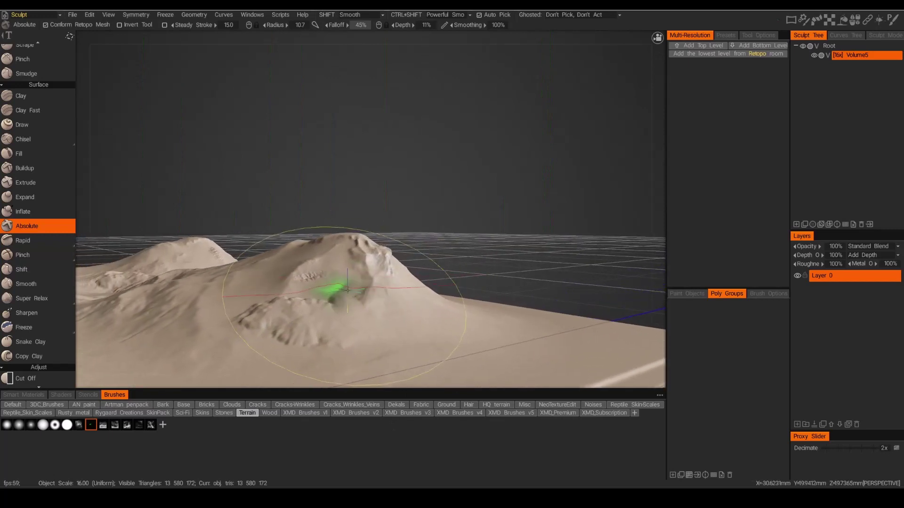
pyautogui.moveTo(375, 269); pyautogui.dragTo(353, 294, button='middle')
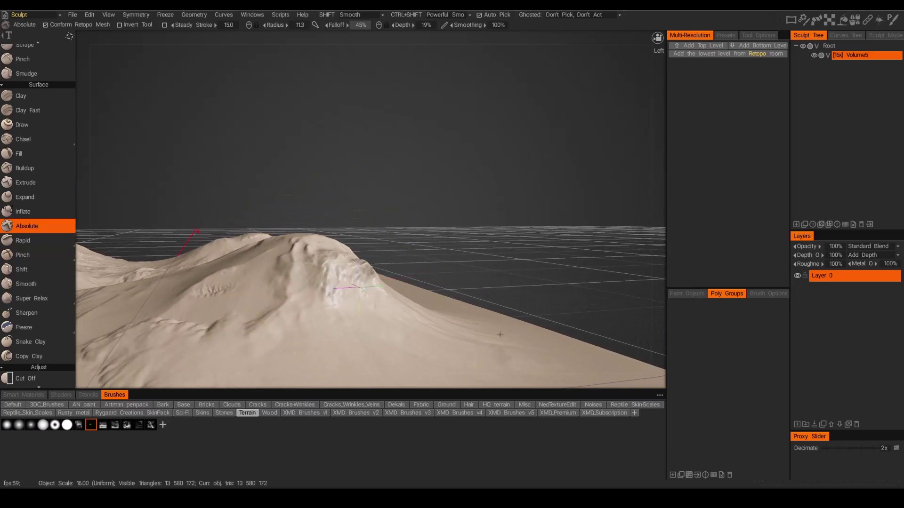
# Step: Build up a rugged cliff between the same mountain's summit and its lower rocky ridge at 19% depth
pyautogui.moveTo(358, 289); pyautogui.dragTo(341, 299, button='middle')
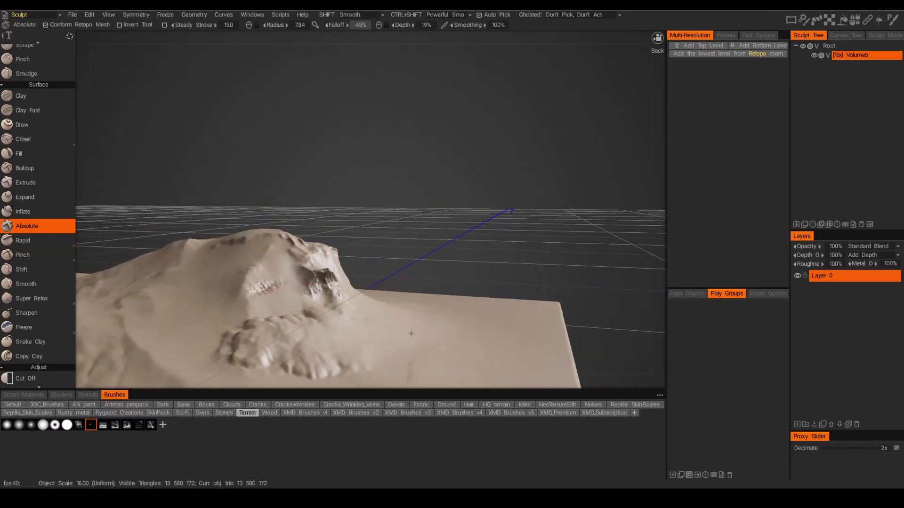
pyautogui.moveTo(403, 335)
pyautogui.mouseDown(button='middle')
pyautogui.moveTo(367, 344)
pyautogui.moveTo(349, 331)
pyautogui.moveTo(513, 324)
pyautogui.moveTo(337, 317)
pyautogui.moveTo(347, 312)
pyautogui.moveTo(307, 292)
pyautogui.moveTo(253, 317)
pyautogui.moveTo(265, 324)
pyautogui.moveTo(292, 313)
pyautogui.moveTo(242, 298)
pyautogui.moveTo(226, 319)
pyautogui.moveTo(327, 337)
pyautogui.mouseUp(button='middle')
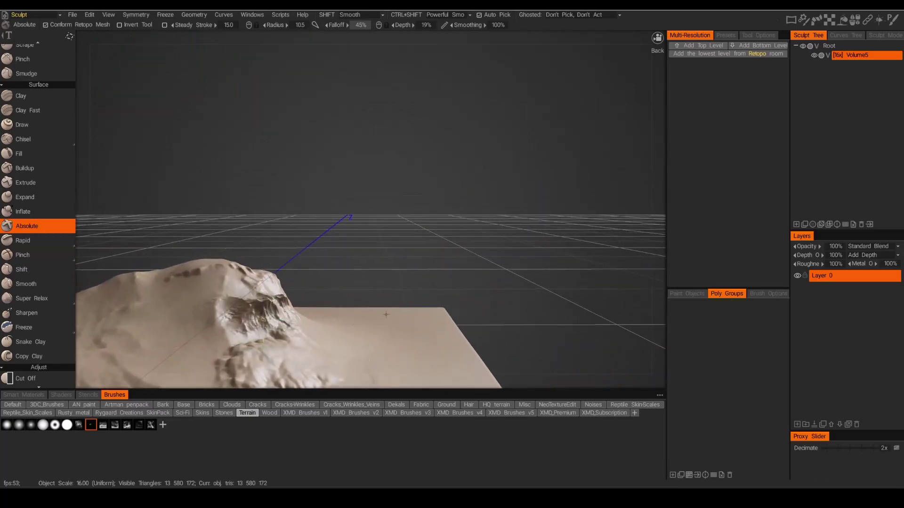
pyautogui.moveTo(377, 343); pyautogui.dragTo(280, 309, button='middle')
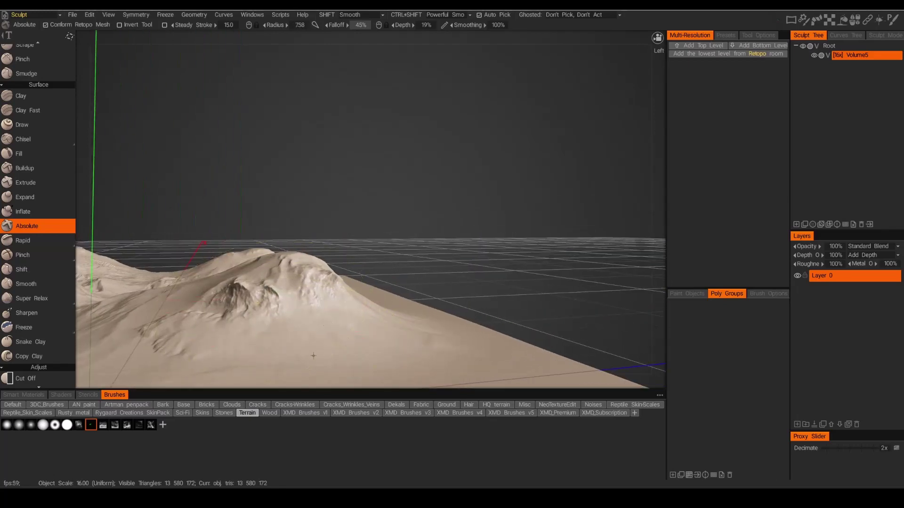
pyautogui.moveTo(208, 372); pyautogui.dragTo(242, 368, button='middle')
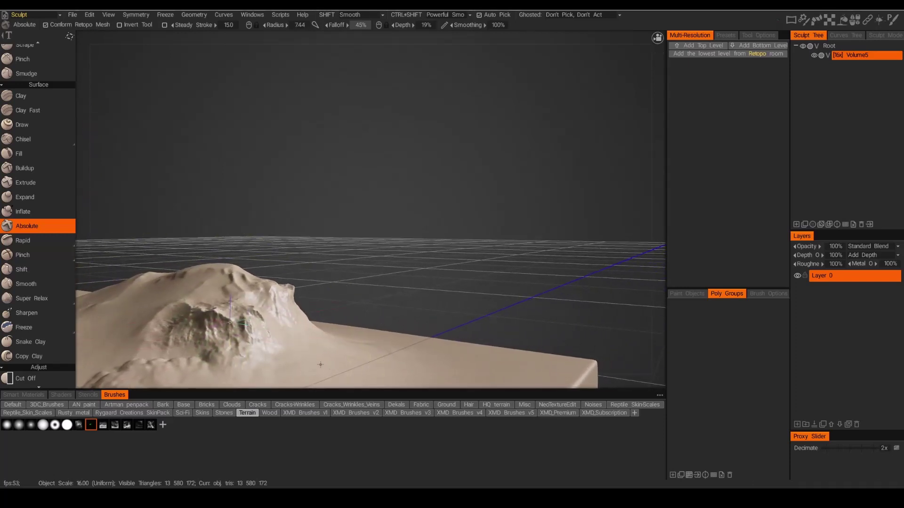
# Step: Select the first Terrain alpha for the smooth outer mountain, reduce the brush radius to 3.24 and set the depth to 35%
pyautogui.moveTo(299, 358); pyautogui.dragTo(390, 294, button='middle')
pyautogui.moveTo(484, 316); pyautogui.dragTo(550, 326, button='right')
pyautogui.moveTo(390, 301)
pyautogui.mouseDown(button='middle')
pyautogui.moveTo(455, 349)
pyautogui.moveTo(363, 323)
pyautogui.moveTo(373, 333)
pyautogui.moveTo(212, 377)
pyautogui.moveTo(90, 436)
pyautogui.mouseUp(button='middle')
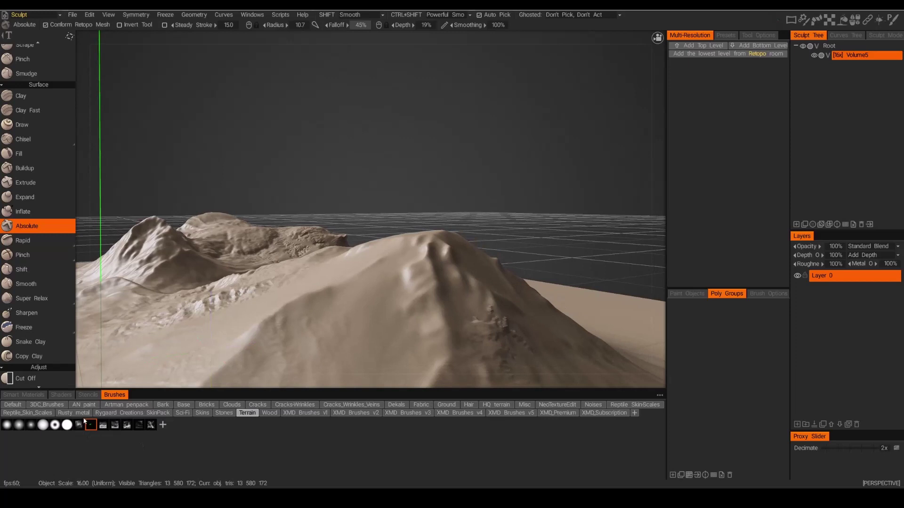
pyautogui.click(79, 425)
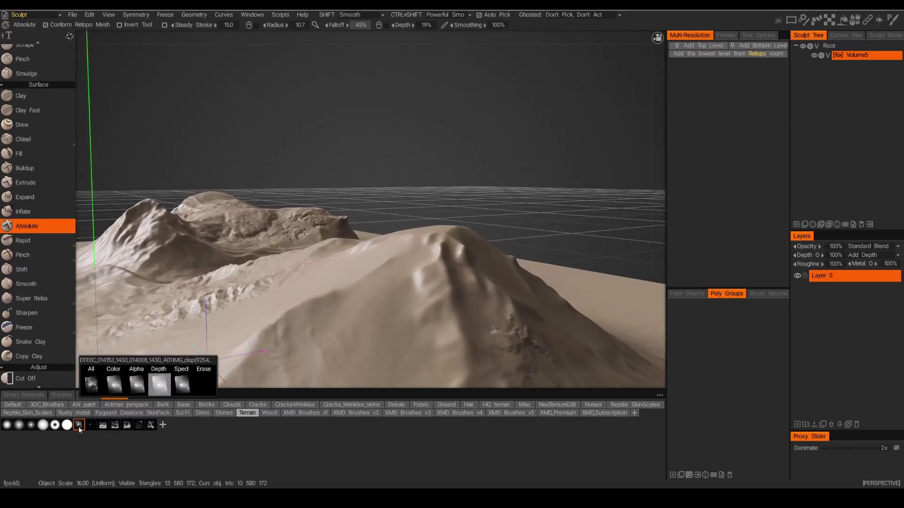
pyautogui.moveTo(397, 286); pyautogui.dragTo(452, 269, button='right')
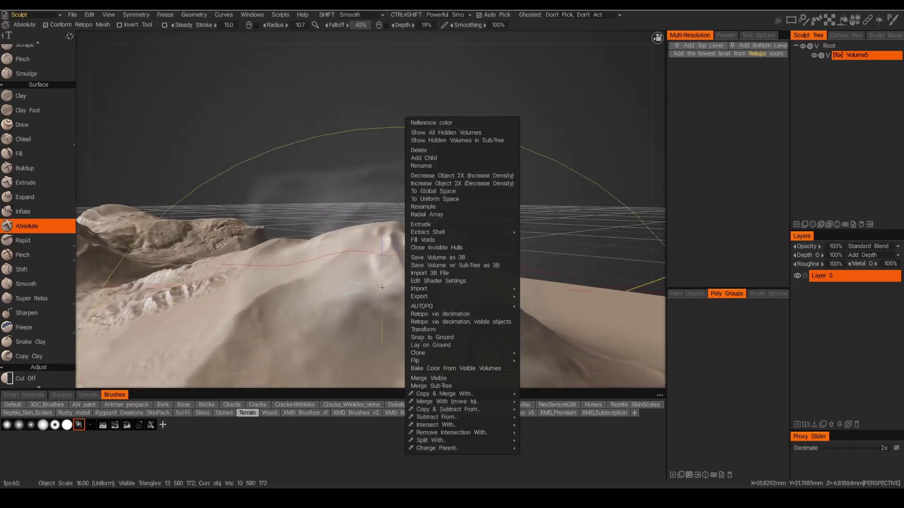
pyautogui.moveTo(411, 205); pyautogui.dragTo(452, 210)
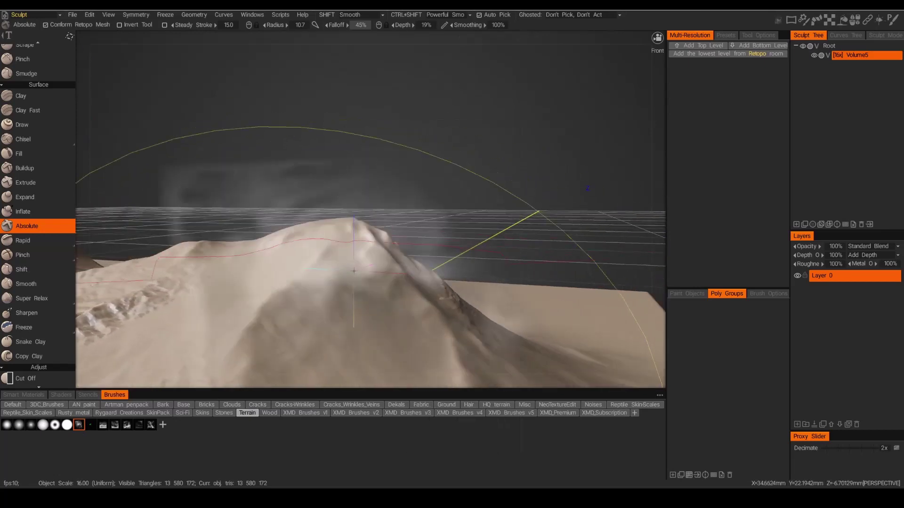
pyautogui.moveTo(359, 281)
pyautogui.mouseDown(button='right')
pyautogui.moveTo(138, 289)
pyautogui.moveTo(133, 272)
pyautogui.mouseUp(button='right')
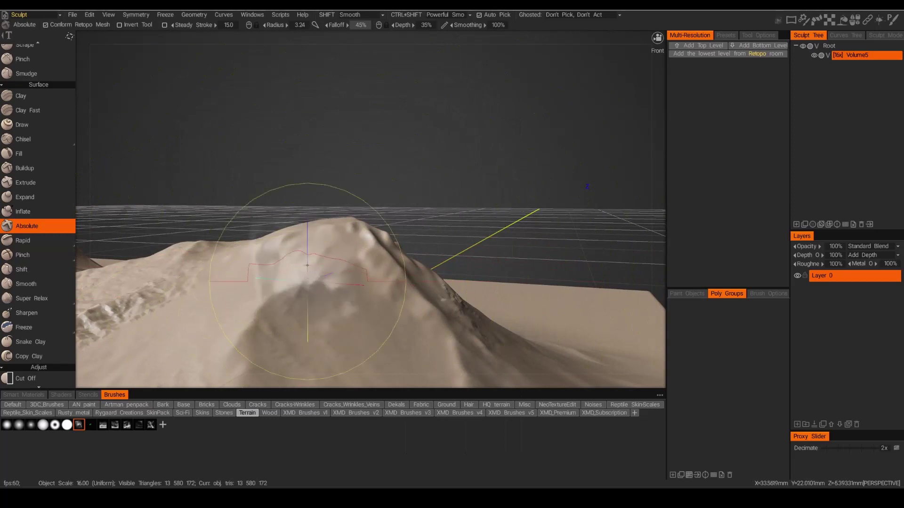
# Step: Set the brush falloff to 66% and shape the mountain's summit with soft stamps, adjusting the depth to 7% and 17%
pyautogui.moveTo(335, 24); pyautogui.dragTo(349, 25)
pyautogui.moveTo(358, 220); pyautogui.dragTo(399, 218)
pyautogui.moveTo(346, 262); pyautogui.dragTo(345, 263)
pyautogui.moveTo(444, 265); pyautogui.dragTo(375, 160)
pyautogui.moveTo(409, 188); pyautogui.dragTo(373, 232)
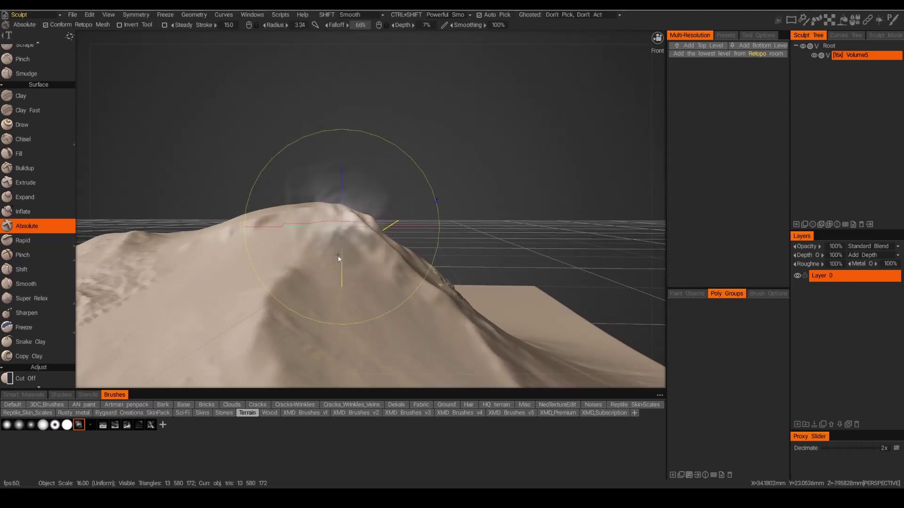
pyautogui.moveTo(342, 262); pyautogui.dragTo(264, 382)
pyautogui.keyDown('alt'); pyautogui.moveTo(338, 330); pyautogui.dragTo(416, 325); pyautogui.keyUp('alt')
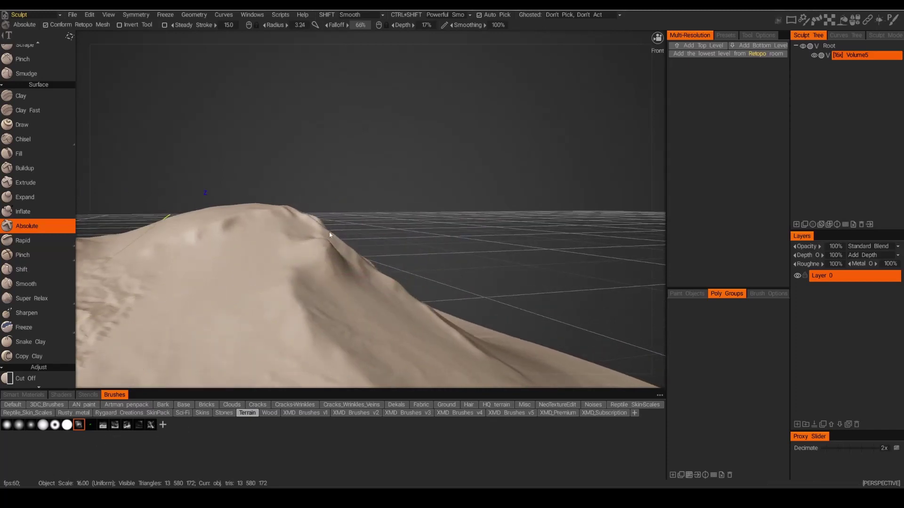
# Step: Select the last Terrain alpha and stamp a sharp ridge on the slope below the summit, raising the depth to 39%
pyautogui.click(151, 425)
pyautogui.keyDown('alt'); pyautogui.moveTo(347, 282); pyautogui.dragTo(400, 282); pyautogui.keyUp('alt')
pyautogui.moveTo(325, 259); pyautogui.dragTo(363, 292)
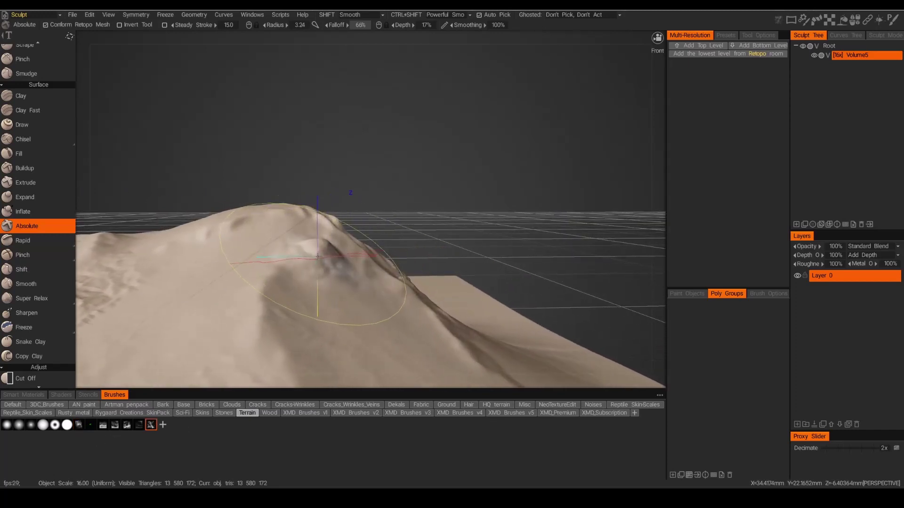
pyautogui.moveTo(318, 274)
pyautogui.keyDown('alt'); pyautogui.mouseDown()
pyautogui.moveTo(335, 276)
pyautogui.moveTo(325, 299)
pyautogui.mouseUp(); pyautogui.keyUp('alt')
pyautogui.moveTo(291, 272)
pyautogui.mouseDown()
pyautogui.moveTo(306, 287)
pyautogui.moveTo(291, 263)
pyautogui.moveTo(342, 284)
pyautogui.mouseUp()
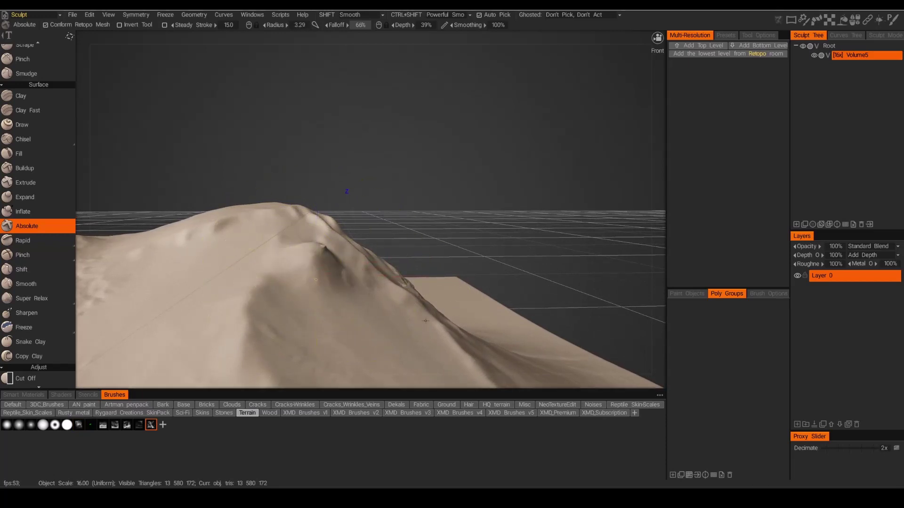
pyautogui.moveTo(424, 319); pyautogui.dragTo(422, 320)
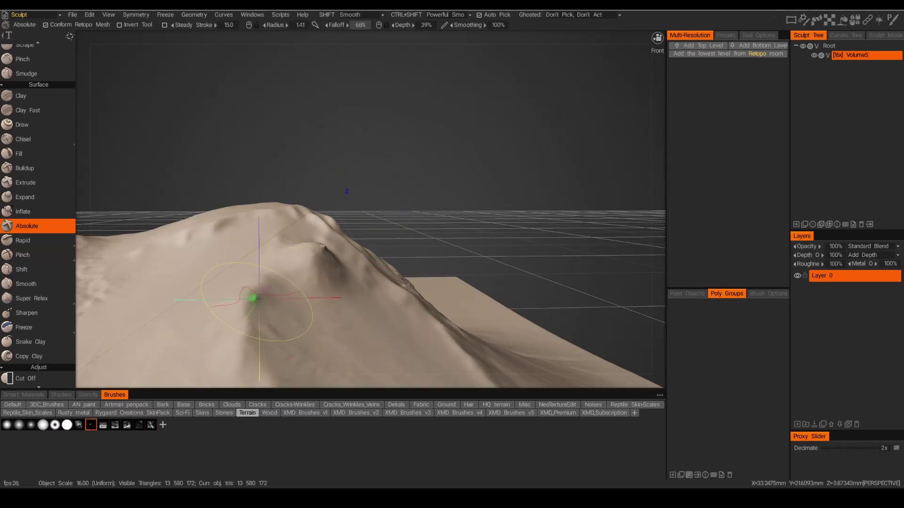
# Step: Stamp rocky outcrops below the summit and on the adjacent ridge with the second Terrain alpha at 44% depth
pyautogui.moveTo(321, 275); pyautogui.dragTo(334, 278, button='right')
pyautogui.moveTo(459, 363)
pyautogui.mouseDown()
pyautogui.moveTo(525, 407)
pyautogui.moveTo(551, 413)
pyautogui.mouseUp()
pyautogui.moveTo(385, 354)
pyautogui.keyDown('alt'); pyautogui.mouseDown()
pyautogui.moveTo(400, 324)
pyautogui.moveTo(295, 283)
pyautogui.mouseUp(); pyautogui.keyUp('alt')
pyautogui.moveTo(292, 279); pyautogui.dragTo(295, 273, button='right')
pyautogui.moveTo(294, 273)
pyautogui.mouseDown()
pyautogui.moveTo(349, 267)
pyautogui.moveTo(290, 276)
pyautogui.mouseUp()
pyautogui.moveTo(342, 291); pyautogui.dragTo(269, 293, button='right')
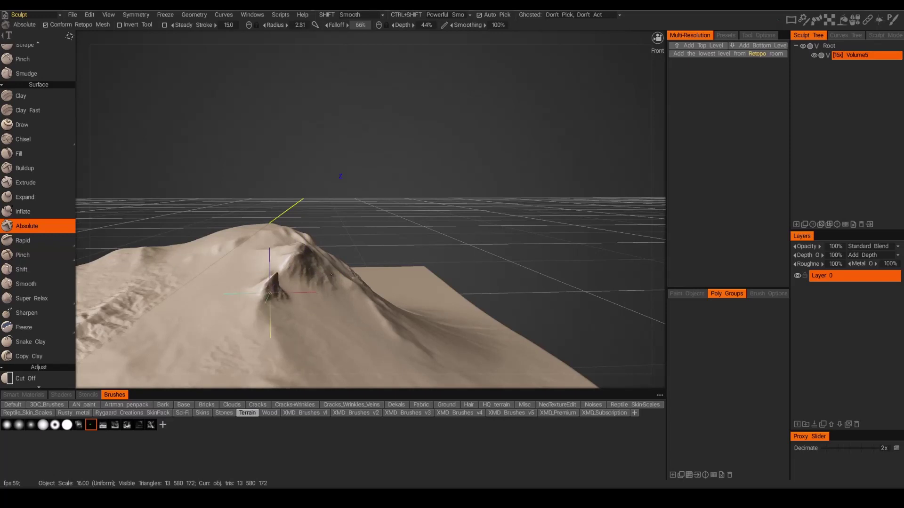
pyautogui.moveTo(269, 293); pyautogui.dragTo(270, 294)
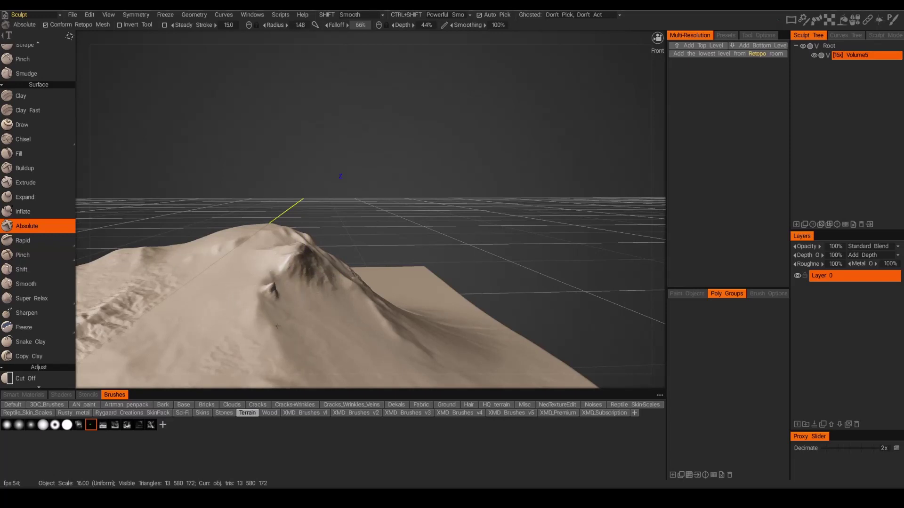
# Step: Extend the small outcrop along the ridge at 28% depth, and lower the brush depth to 7%
pyautogui.moveTo(194, 340)
pyautogui.mouseDown()
pyautogui.moveTo(327, 296)
pyautogui.moveTo(302, 278)
pyautogui.moveTo(265, 298)
pyautogui.moveTo(287, 317)
pyautogui.moveTo(280, 306)
pyautogui.moveTo(318, 257)
pyautogui.moveTo(142, 204)
pyautogui.moveTo(156, 230)
pyautogui.moveTo(202, 252)
pyautogui.moveTo(207, 242)
pyautogui.moveTo(265, 229)
pyautogui.mouseUp()
pyautogui.scroll(2, 288, 317)
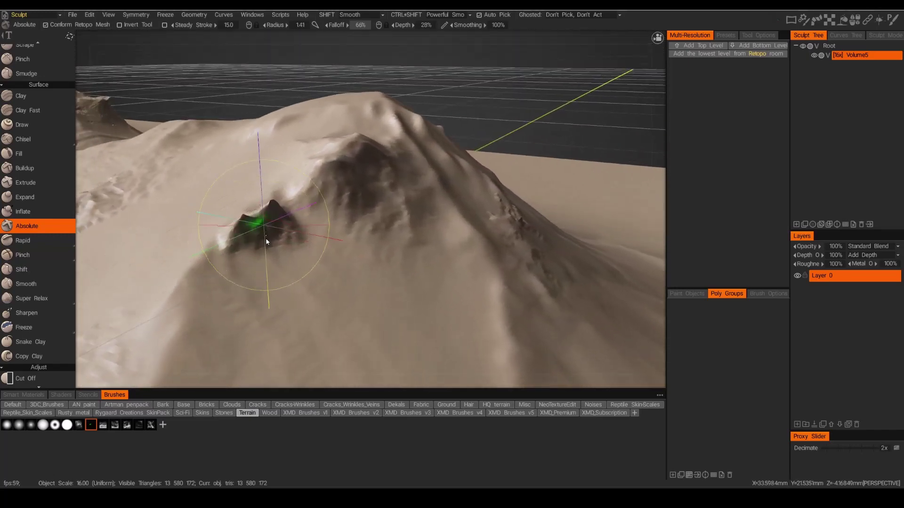
pyautogui.moveTo(267, 245); pyautogui.dragTo(267, 251, button='right')
pyautogui.scroll(-10, 243, 222)
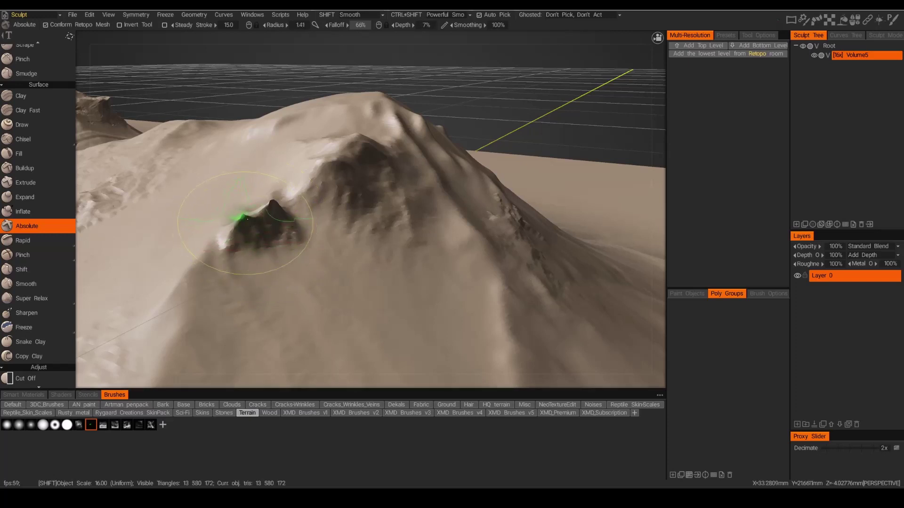
# Step: Smooth down the small spiky outcrop on the ridge, switching to the Clay brush to smooth its remaining sharp point
pyautogui.moveTo(248, 219)
pyautogui.keyDown('shift'); pyautogui.mouseDown()
pyautogui.moveTo(246, 233)
pyautogui.moveTo(269, 234)
pyautogui.moveTo(268, 206)
pyautogui.moveTo(277, 205)
pyautogui.moveTo(279, 219)
pyautogui.moveTo(268, 204)
pyautogui.moveTo(277, 246)
pyautogui.mouseUp(); pyautogui.keyUp('shift')
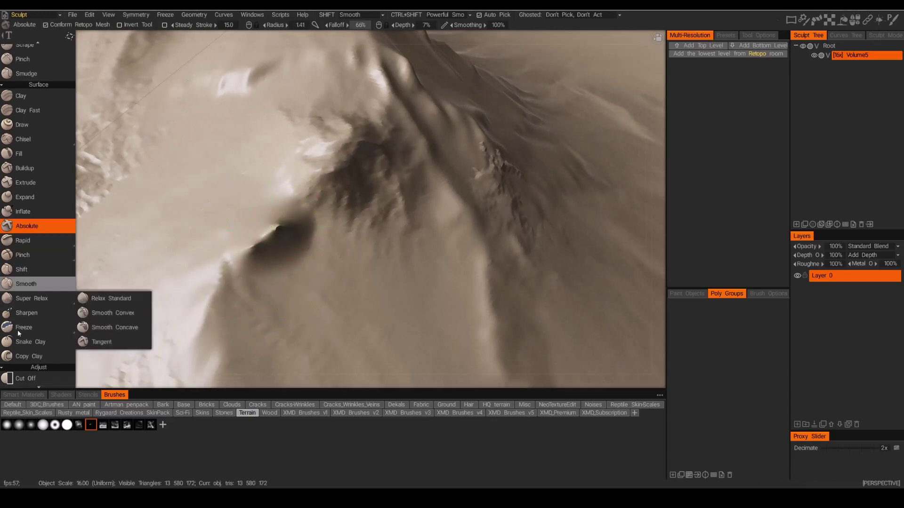
pyautogui.click(21, 95)
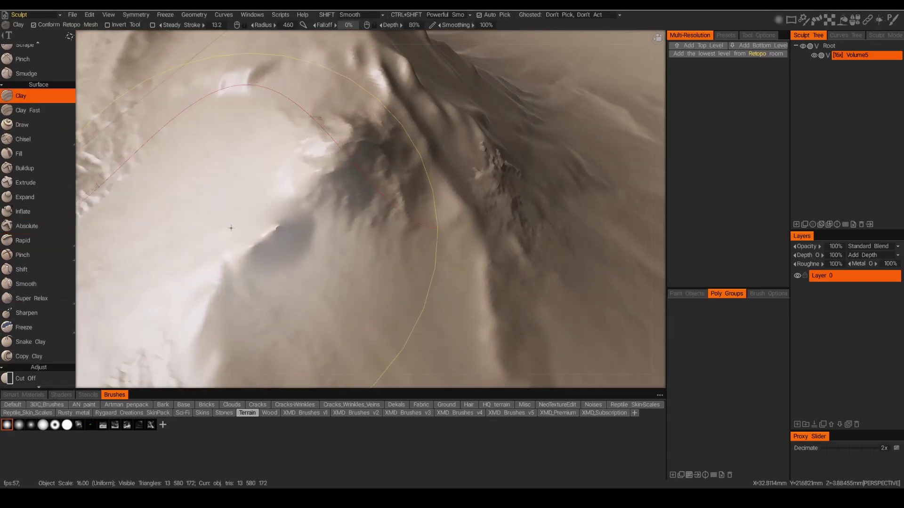
pyautogui.moveTo(145, 234); pyautogui.dragTo(131, 235, button='right')
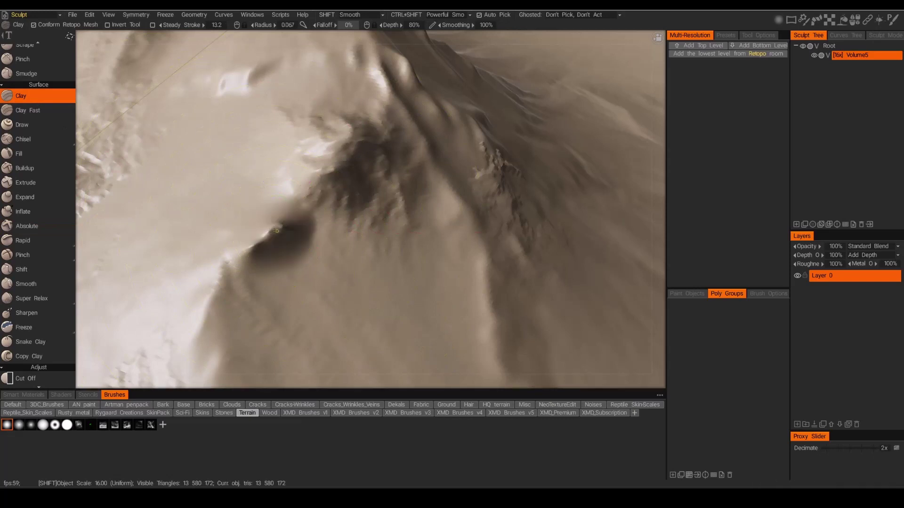
pyautogui.keyDown('shift'); pyautogui.moveTo(256, 254); pyautogui.dragTo(258, 254); pyautogui.keyUp('shift')
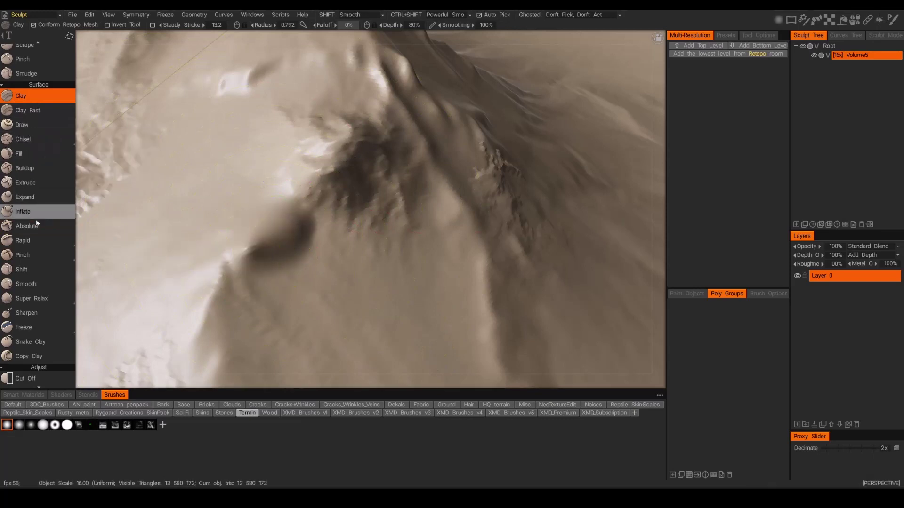
# Step: Switch to the Extrude brush, undo a trial stamp on the slope, and raise a secondary peak over the smoothed outcrop at 15% depth
pyautogui.click(19, 183)
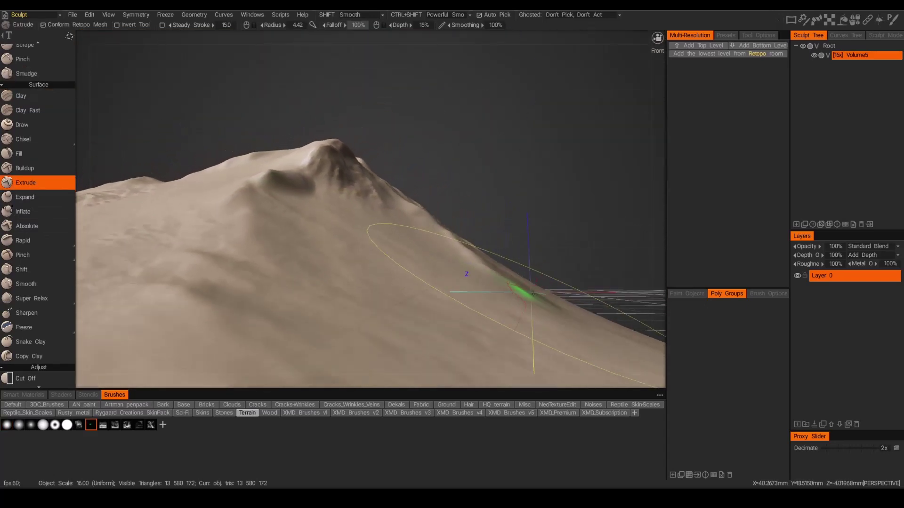
pyautogui.click(411, 224)
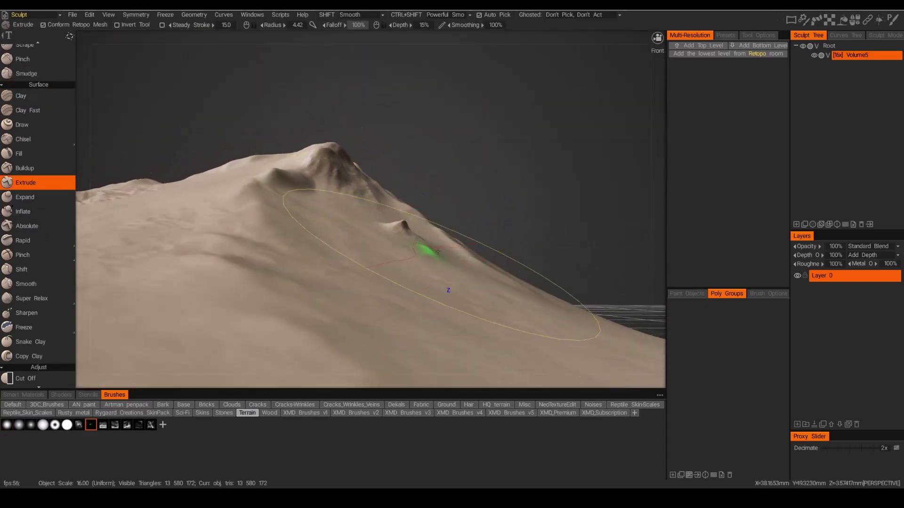
pyautogui.hotkey('ctrl', 'z')
pyautogui.moveTo(342, 244)
pyautogui.keyDown('alt'); pyautogui.mouseDown()
pyautogui.moveTo(297, 202)
pyautogui.moveTo(318, 202)
pyautogui.mouseUp(); pyautogui.keyUp('alt')
pyautogui.moveTo(318, 202); pyautogui.dragTo(189, 199, button='right')
pyautogui.moveTo(212, 196)
pyautogui.keyDown('alt'); pyautogui.mouseDown()
pyautogui.moveTo(245, 189)
pyautogui.moveTo(300, 205)
pyautogui.moveTo(284, 191)
pyautogui.mouseUp(); pyautogui.keyUp('alt')
pyautogui.moveTo(284, 192); pyautogui.dragTo(203, 191, button='right')
pyautogui.moveTo(284, 191); pyautogui.dragTo(282, 189, button='right')
pyautogui.moveTo(282, 190); pyautogui.dragTo(291, 160, button='middle')
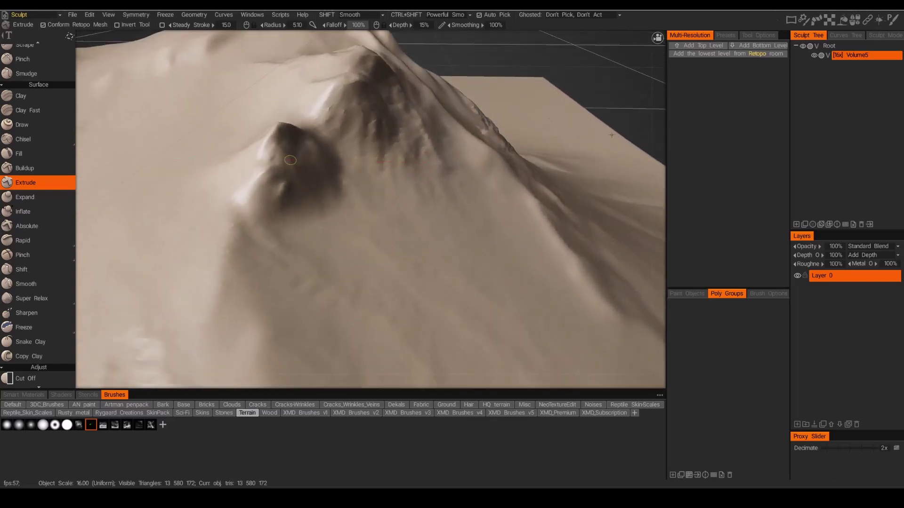
# Step: Try to raise a sharp peak on the slope below the summit with the Extrude brush at 28% depth
pyautogui.keyDown('alt'); pyautogui.moveTo(546, 164); pyautogui.dragTo(425, 206); pyautogui.keyUp('alt')
pyautogui.moveTo(425, 206); pyautogui.dragTo(348, 230, button='middle')
pyautogui.keyDown('alt'); pyautogui.moveTo(348, 230); pyautogui.dragTo(351, 235); pyautogui.keyUp('alt')
pyautogui.moveTo(351, 235); pyautogui.dragTo(350, 228, button='right')
pyautogui.moveTo(350, 229)
pyautogui.keyDown('alt'); pyautogui.mouseDown()
pyautogui.moveTo(333, 239)
pyautogui.moveTo(433, 242)
pyautogui.mouseUp(); pyautogui.keyUp('alt')
pyautogui.moveTo(496, 244); pyautogui.dragTo(277, 373)
pyautogui.moveTo(277, 372); pyautogui.dragTo(399, 307, button='middle')
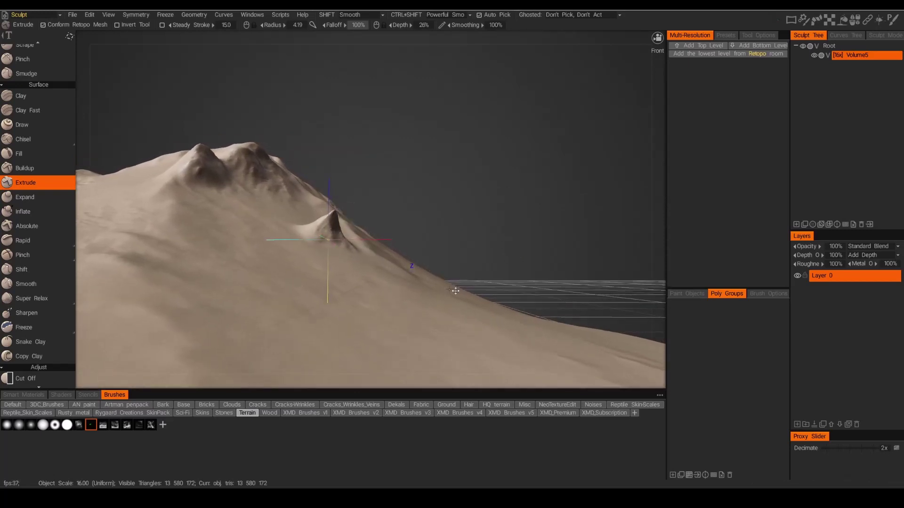
pyautogui.moveTo(461, 275); pyautogui.dragTo(421, 286, button='middle')
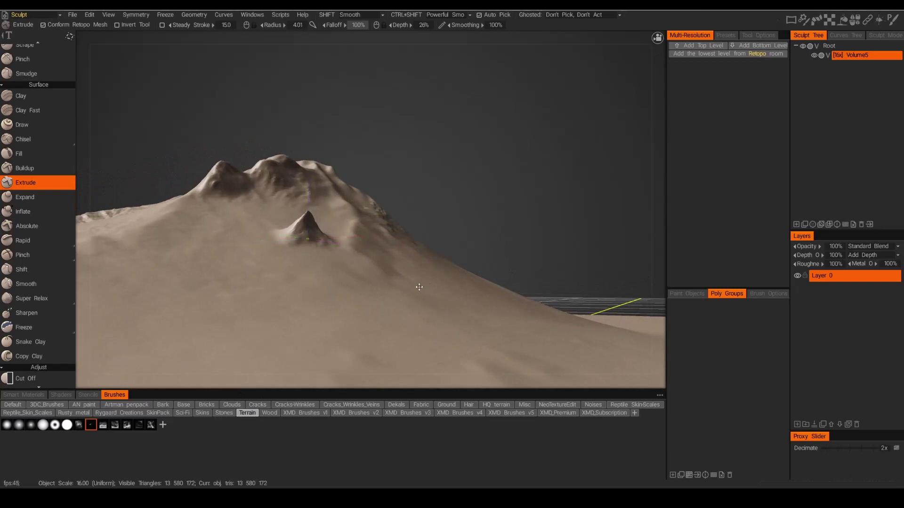
pyautogui.hotkey('ctrl', 'z')
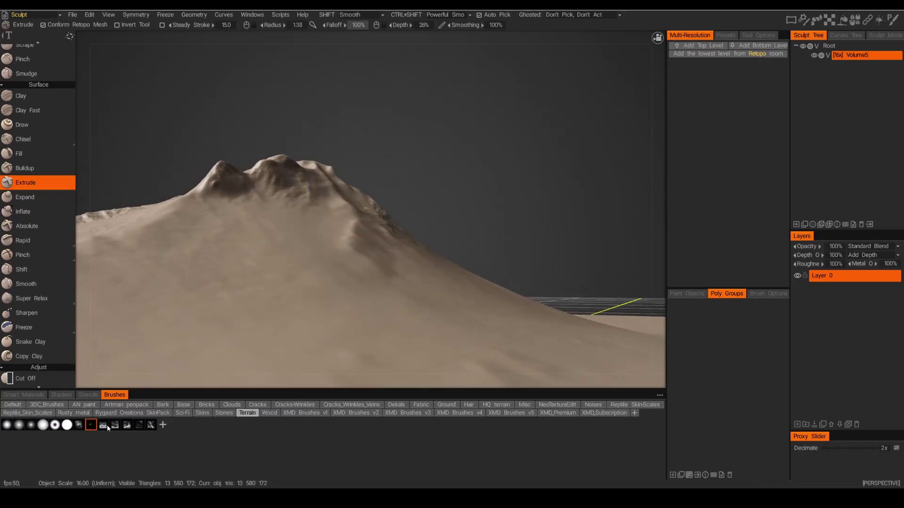
# Step: Stamp low rocky bumps below the summit with the fourth Terrain alpha at 28% depth, undoing the rejected stamps
pyautogui.moveTo(302, 236); pyautogui.dragTo(303, 237)
pyautogui.moveTo(437, 383); pyautogui.dragTo(275, 429)
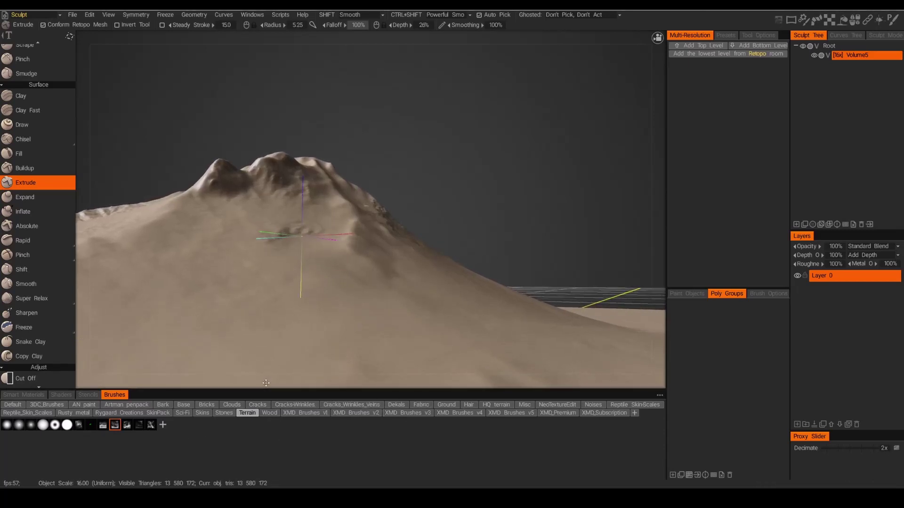
pyautogui.keyDown('ctrl'); pyautogui.moveTo(271, 381); pyautogui.dragTo(334, 370); pyautogui.keyUp('ctrl')
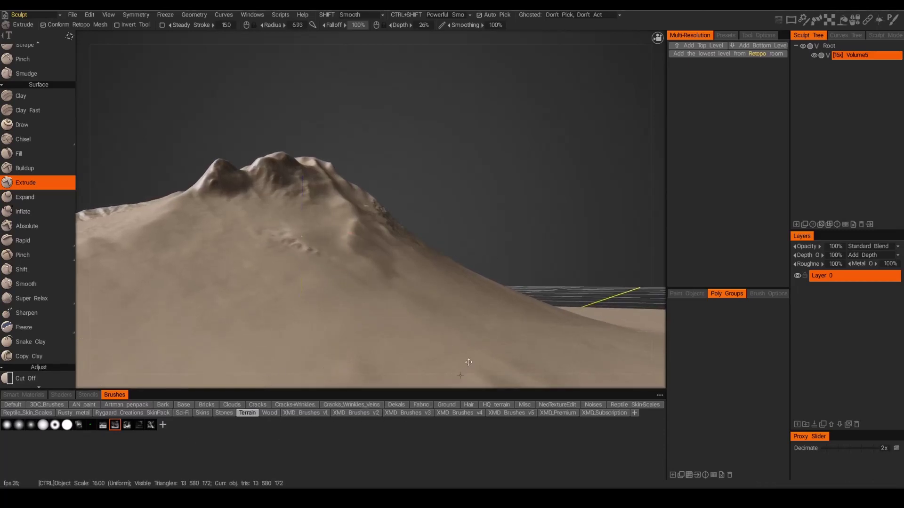
pyautogui.hotkey('ctrl', 'z')
pyautogui.hotkey('ctrl', 'z')
pyautogui.hotkey('ctrl', 'z')
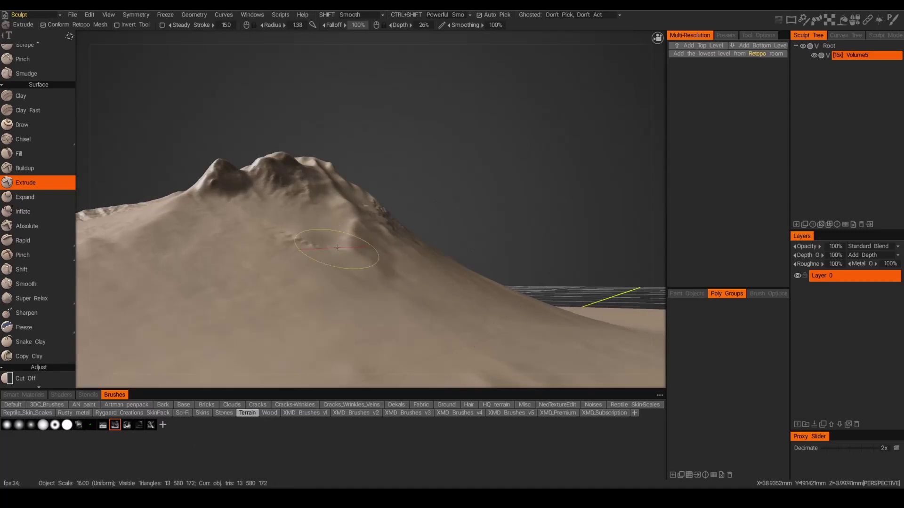
pyautogui.moveTo(326, 252); pyautogui.dragTo(308, 236, button='right')
pyautogui.moveTo(350, 207)
pyautogui.keyDown('alt'); pyautogui.mouseDown()
pyautogui.moveTo(357, 196)
pyautogui.moveTo(324, 188)
pyautogui.moveTo(350, 219)
pyautogui.moveTo(375, 224)
pyautogui.moveTo(357, 234)
pyautogui.moveTo(375, 176)
pyautogui.moveTo(395, 190)
pyautogui.moveTo(381, 185)
pyautogui.mouseUp(); pyautogui.keyUp('alt')
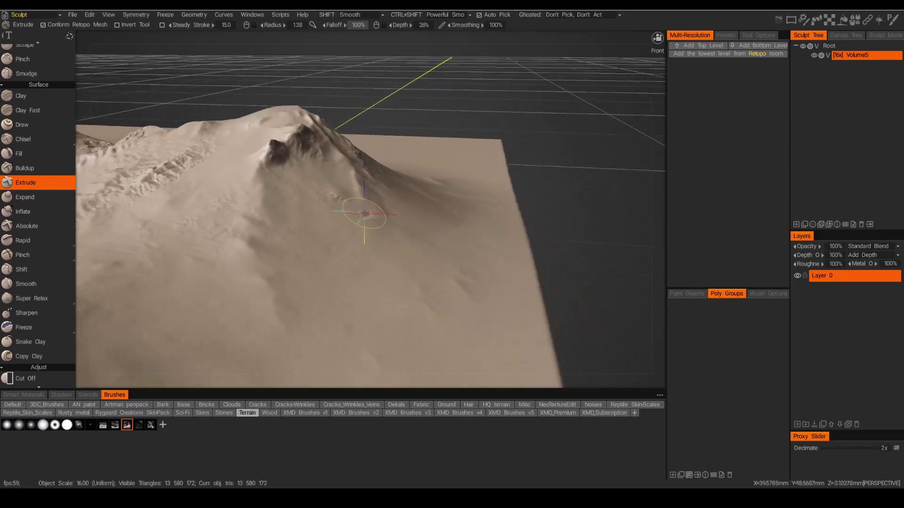
# Step: Resample the sculpt volume with a density modulation factor of 1.26 and Good resampling quality
pyautogui.scroll(-3, 375, 224)
pyautogui.press('space')
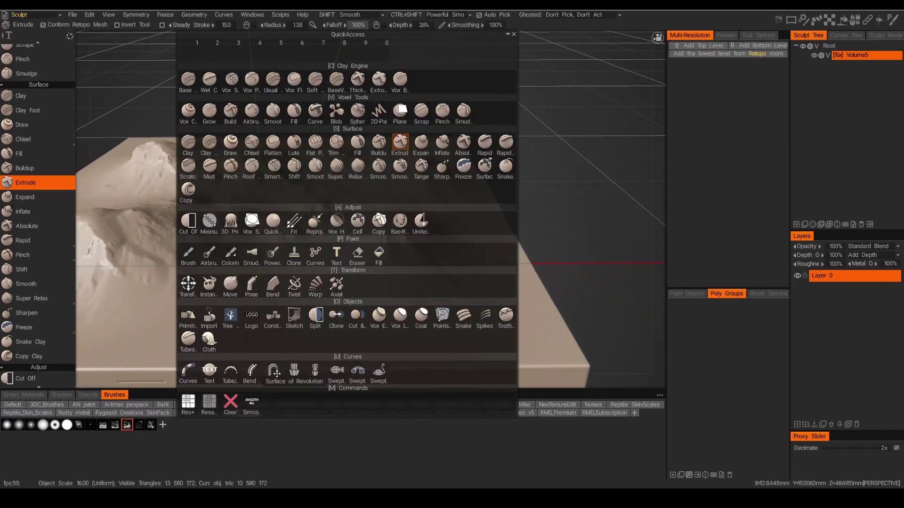
pyautogui.click(212, 407)
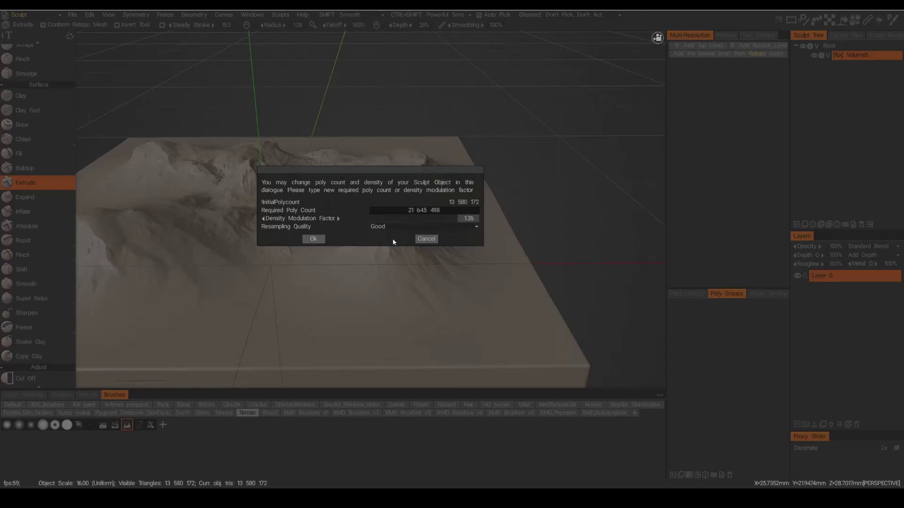
pyautogui.click(320, 244)
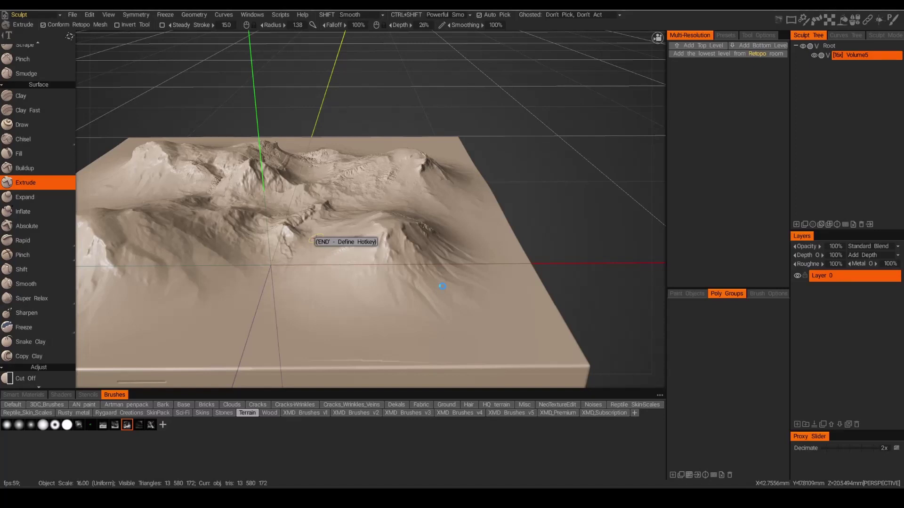
# Step: Stamp rocky relief on the foreground mountain's flank with the first Terrain alpha and Extrude brush, undoing one trial stamp
pyautogui.keyDown('alt'); pyautogui.moveTo(442, 286); pyautogui.dragTo(405, 266); pyautogui.keyUp('alt')
pyautogui.keyDown('alt'); pyautogui.moveTo(405, 266); pyautogui.dragTo(403, 259, button='right'); pyautogui.keyUp('alt')
pyautogui.moveTo(403, 260)
pyautogui.keyDown('alt'); pyautogui.mouseDown()
pyautogui.moveTo(270, 270)
pyautogui.moveTo(306, 273)
pyautogui.mouseUp(); pyautogui.keyUp('alt')
pyautogui.moveTo(318, 252); pyautogui.dragTo(333, 254, button='right')
pyautogui.moveTo(316, 257)
pyautogui.mouseDown()
pyautogui.moveTo(354, 243)
pyautogui.moveTo(391, 183)
pyautogui.moveTo(385, 212)
pyautogui.moveTo(316, 257)
pyautogui.mouseUp()
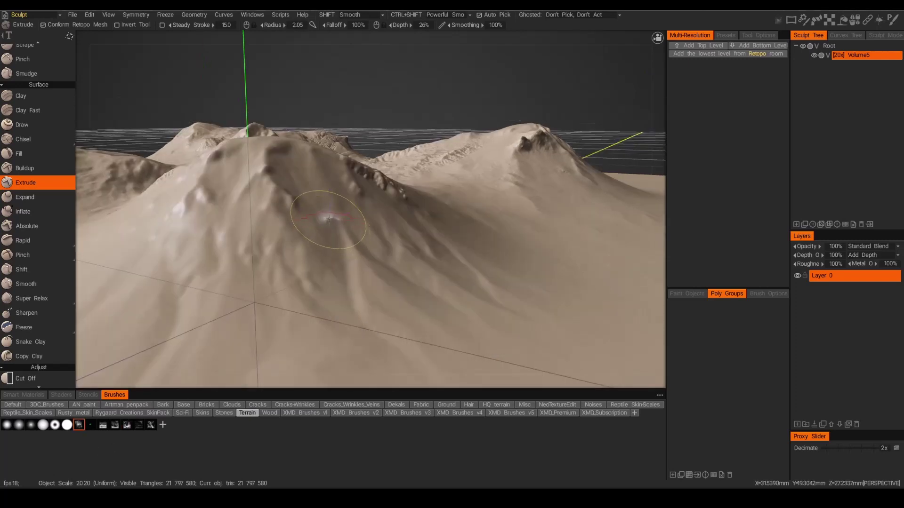
pyautogui.moveTo(329, 219); pyautogui.dragTo(327, 219)
pyautogui.moveTo(534, 229); pyautogui.dragTo(324, 261)
pyautogui.hotkey('ctrl', 'z')
pyautogui.moveTo(327, 218); pyautogui.dragTo(327, 226, button='right')
pyautogui.moveTo(307, 226)
pyautogui.mouseDown()
pyautogui.moveTo(547, 257)
pyautogui.moveTo(494, 325)
pyautogui.moveTo(428, 354)
pyautogui.mouseUp()
# Step: Stamp a small outcrop below the twin-peaked mountain's summit with the second Terrain alpha, using a low brush depth around 8%
pyautogui.scroll(-5, 349, 317)
pyautogui.moveTo(358, 317)
pyautogui.keyDown('alt'); pyautogui.mouseDown()
pyautogui.moveTo(396, 339)
pyautogui.moveTo(515, 212)
pyautogui.moveTo(393, 184)
pyautogui.moveTo(306, 200)
pyautogui.moveTo(305, 224)
pyautogui.moveTo(226, 215)
pyautogui.mouseUp(); pyautogui.keyUp('alt')
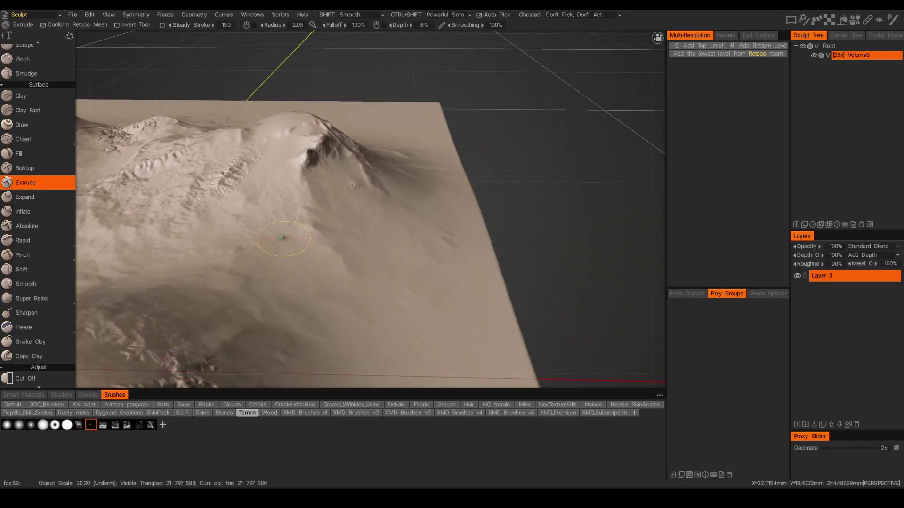
pyautogui.moveTo(283, 238)
pyautogui.keyDown('alt'); pyautogui.mouseDown()
pyautogui.moveTo(360, 209)
pyautogui.moveTo(398, 172)
pyautogui.mouseUp(); pyautogui.keyUp('alt')
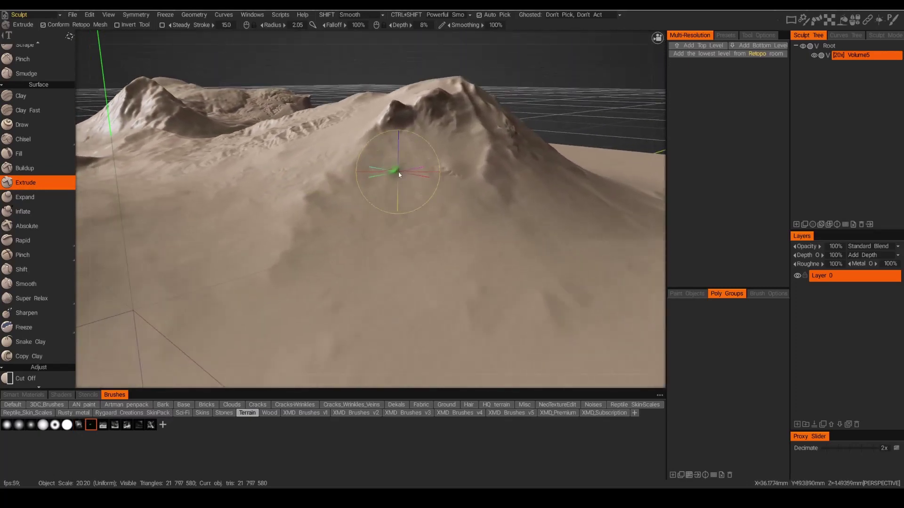
pyautogui.moveTo(398, 174); pyautogui.dragTo(421, 180, button='right')
pyautogui.moveTo(403, 169); pyautogui.dragTo(711, 164)
# Step: Switch Volume5 from voxel mode to surface mode
pyautogui.moveTo(559, 178)
pyautogui.keyDown('alt'); pyautogui.mouseDown()
pyautogui.moveTo(507, 196)
pyautogui.moveTo(565, 189)
pyautogui.mouseUp(); pyautogui.keyUp('alt')
pyautogui.moveTo(565, 189)
pyautogui.keyDown('alt'); pyautogui.mouseDown(button='right')
pyautogui.moveTo(766, 95)
pyautogui.moveTo(795, 102)
pyautogui.moveTo(830, 63)
pyautogui.mouseUp(button='right'); pyautogui.keyUp('alt')
pyautogui.click(829, 55)
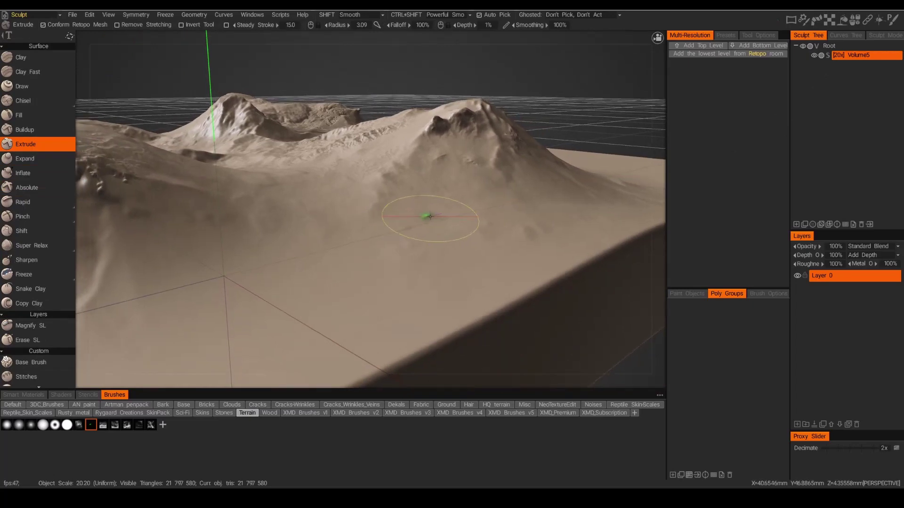
# Step: Extrude rocky detail on the slopes around the twin-peaked mountain at 7% and 14% depth
pyautogui.moveTo(426, 219)
pyautogui.keyDown('alt'); pyautogui.mouseDown()
pyautogui.moveTo(417, 219)
pyautogui.moveTo(414, 191)
pyautogui.moveTo(430, 162)
pyautogui.moveTo(392, 163)
pyautogui.moveTo(414, 164)
pyautogui.moveTo(429, 145)
pyautogui.moveTo(628, 185)
pyautogui.mouseUp(); pyautogui.keyUp('alt')
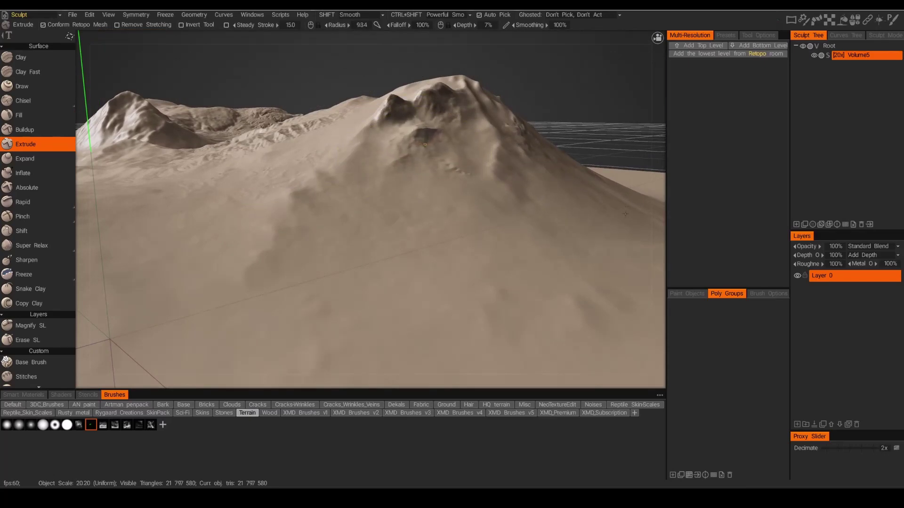
pyautogui.moveTo(425, 144)
pyautogui.keyDown('alt'); pyautogui.mouseDown()
pyautogui.moveTo(424, 202)
pyautogui.moveTo(307, 181)
pyautogui.moveTo(291, 223)
pyautogui.moveTo(255, 215)
pyautogui.mouseUp(); pyautogui.keyUp('alt')
pyautogui.moveTo(261, 209); pyautogui.dragTo(261, 199, button='right')
pyautogui.keyDown('alt'); pyautogui.moveTo(260, 208); pyautogui.dragTo(268, 182); pyautogui.keyUp('alt')
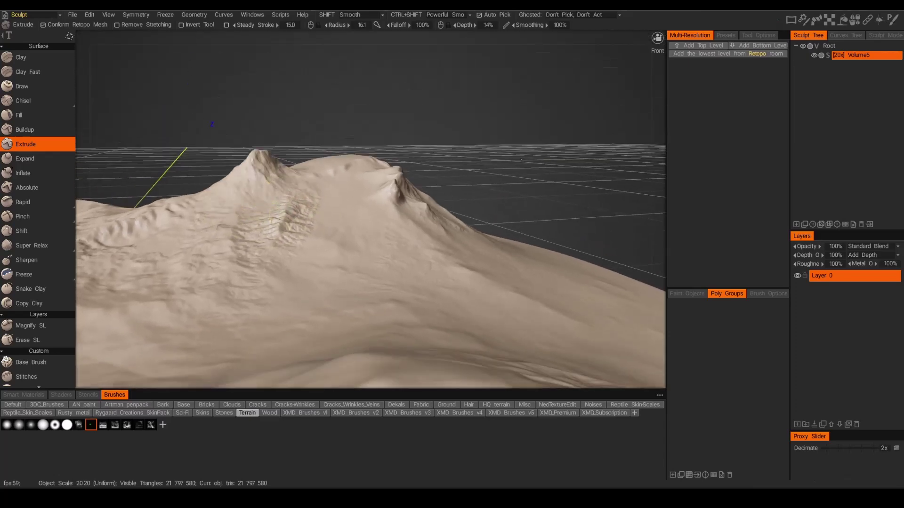
# Step: Stamp a broad rocky outcrop with a radius of about 25 on the mountain's outer face at 14% depth
pyautogui.keyDown('alt'); pyautogui.moveTo(521, 160); pyautogui.dragTo(476, 175); pyautogui.keyUp('alt')
pyautogui.keyDown('alt'); pyautogui.moveTo(476, 175); pyautogui.dragTo(431, 197, button='right'); pyautogui.keyUp('alt')
pyautogui.keyDown('alt'); pyautogui.moveTo(431, 198); pyautogui.dragTo(383, 228); pyautogui.keyUp('alt')
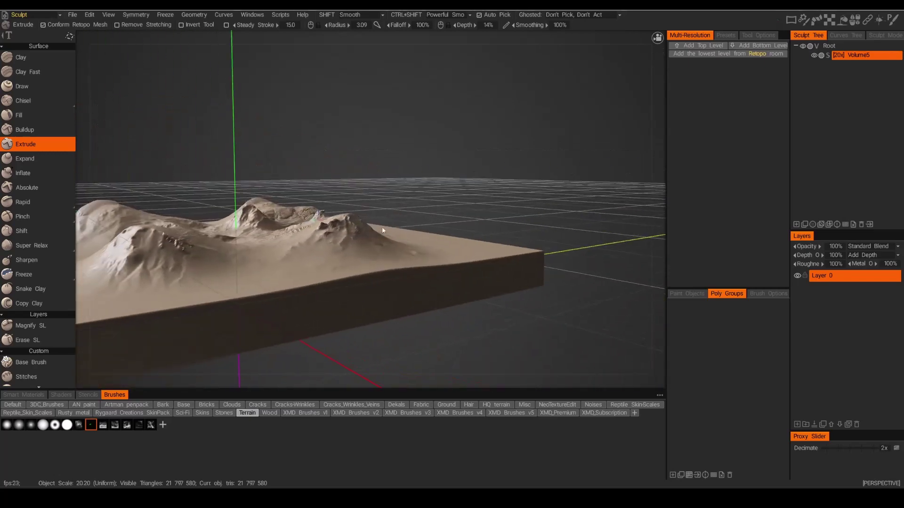
pyautogui.keyDown('alt'); pyautogui.moveTo(383, 227); pyautogui.dragTo(445, 252, button='right'); pyautogui.keyUp('alt')
pyautogui.moveTo(323, 245)
pyautogui.mouseDown()
pyautogui.moveTo(416, 269)
pyautogui.moveTo(351, 247)
pyautogui.mouseUp()
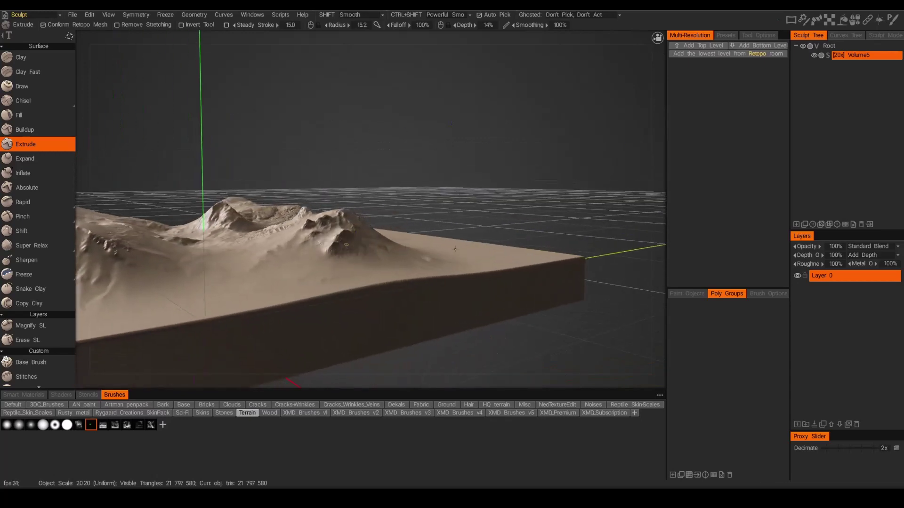
pyautogui.click(346, 244)
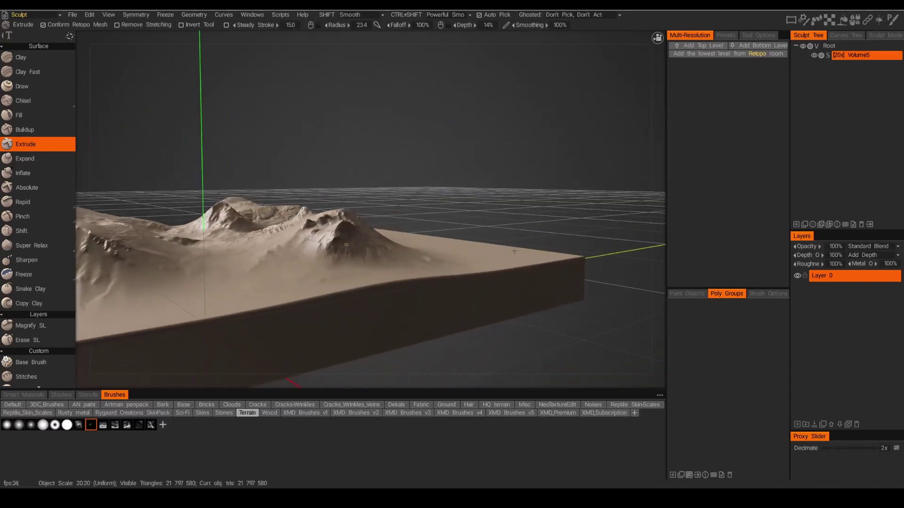
pyautogui.click(346, 244)
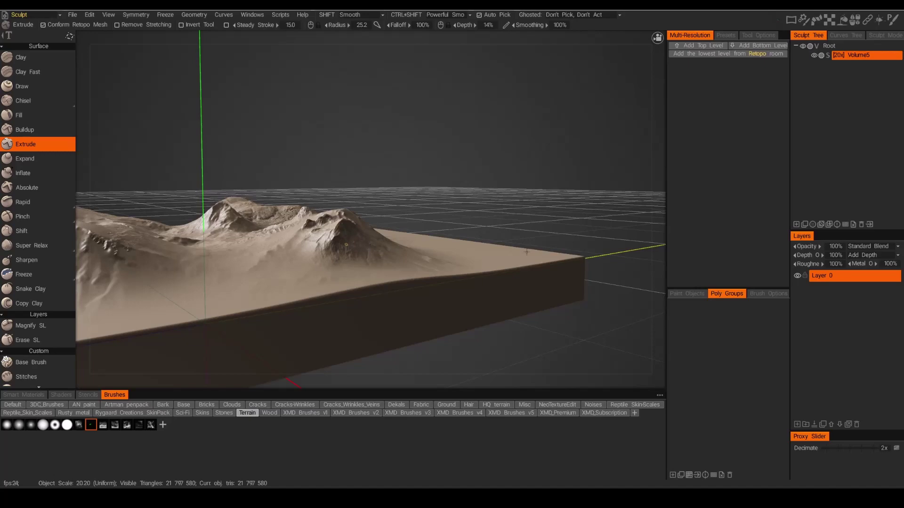
# Step: Stamp large rocky ridges on the mountains' other flanks at 14% depth, undoing two trial stamps
pyautogui.keyDown('alt'); pyautogui.moveTo(508, 255); pyautogui.dragTo(365, 215); pyautogui.keyUp('alt')
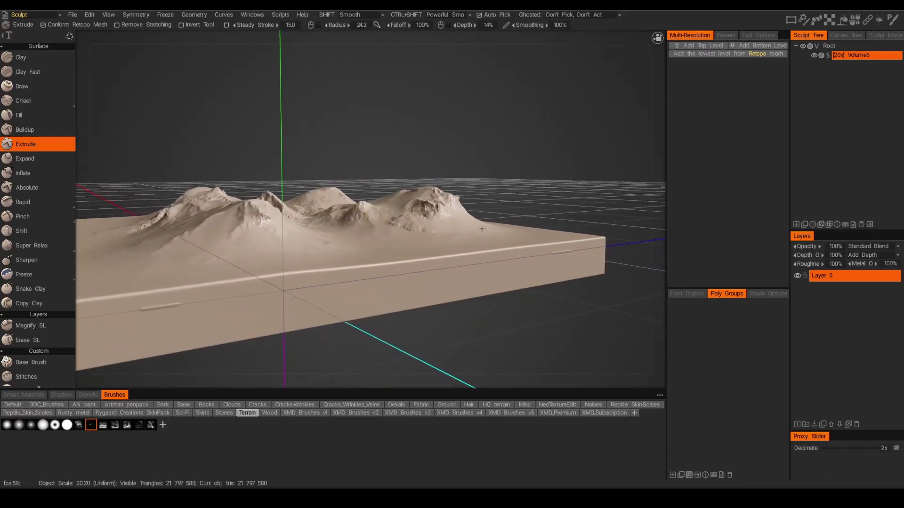
pyautogui.hotkey('ctrl', 'z')
pyautogui.hotkey('ctrl', 'z')
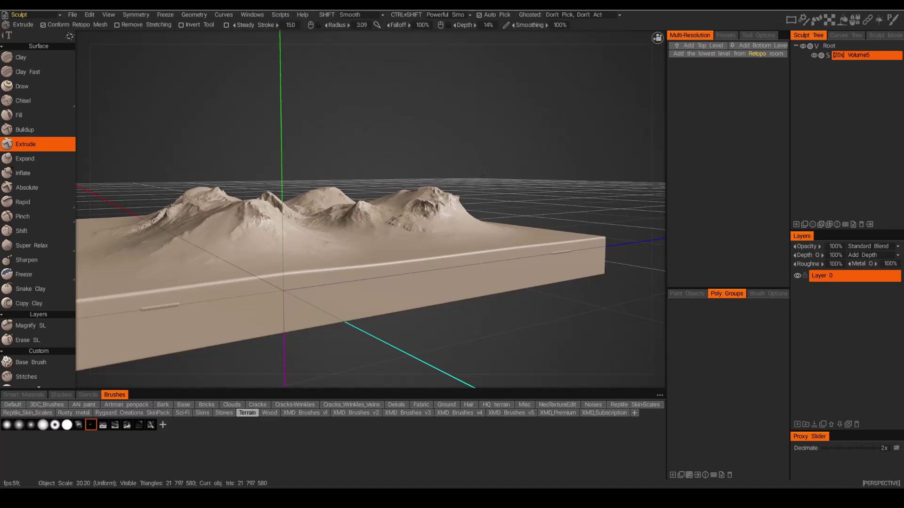
pyautogui.keyDown('alt'); pyautogui.moveTo(325, 200); pyautogui.dragTo(295, 207); pyautogui.keyUp('alt')
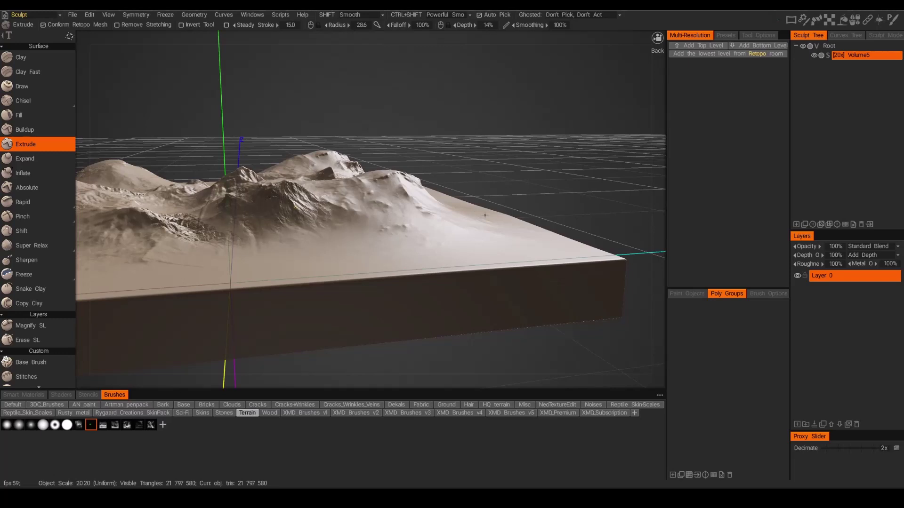
# Step: Select the fifth Terrain alpha and stamp a craggy rock face on the front mountain's slope at 14% depth
pyautogui.keyDown('alt'); pyautogui.moveTo(485, 216); pyautogui.dragTo(172, 377); pyautogui.keyUp('alt')
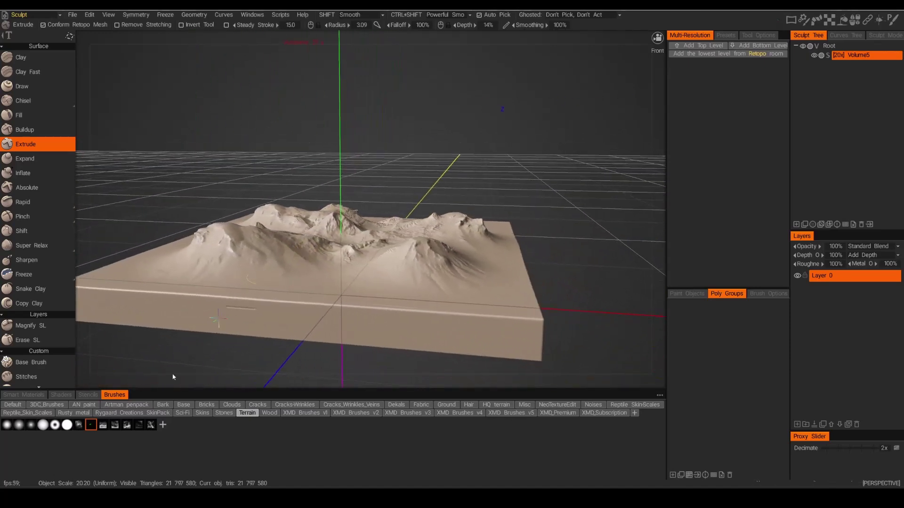
pyautogui.click(127, 425)
pyautogui.moveTo(228, 369)
pyautogui.keyDown('alt'); pyautogui.mouseDown()
pyautogui.moveTo(245, 243)
pyautogui.moveTo(269, 244)
pyautogui.moveTo(303, 288)
pyautogui.mouseUp(); pyautogui.keyUp('alt')
pyautogui.moveTo(304, 287)
pyautogui.mouseDown(button='right')
pyautogui.moveTo(329, 313)
pyautogui.moveTo(313, 316)
pyautogui.mouseUp(button='right')
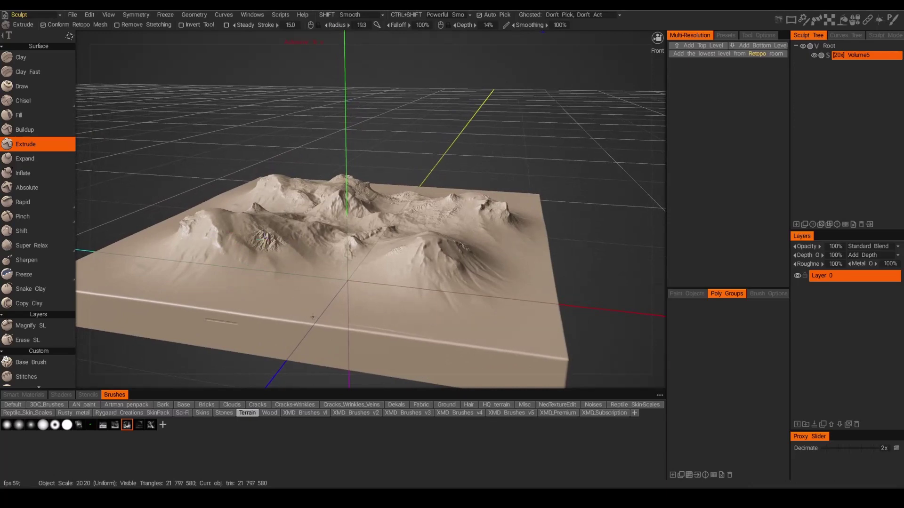
# Step: Add craggy rock texture to the other slopes of the foreground mountains with the same alpha at 4% and 9% depth
pyautogui.keyDown('alt'); pyautogui.moveTo(313, 317); pyautogui.dragTo(293, 332); pyautogui.keyUp('alt')
pyautogui.scroll(5, 234, 258)
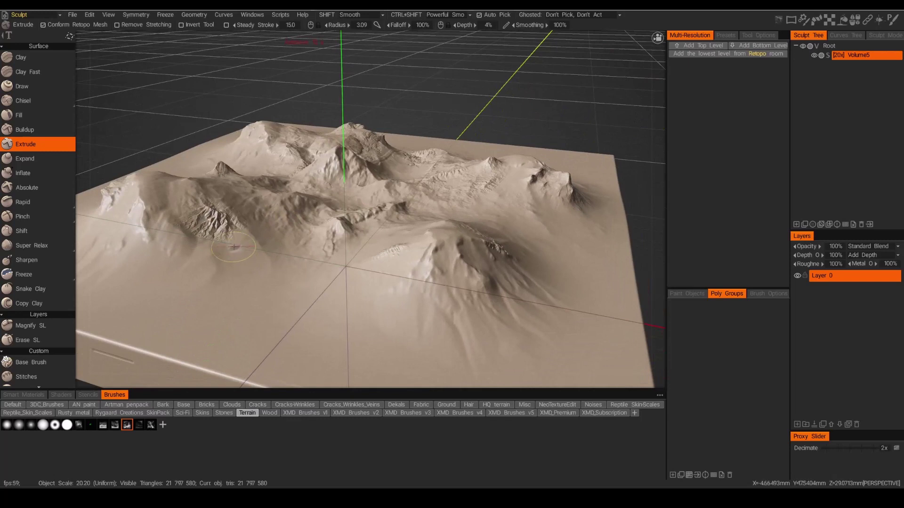
pyautogui.moveTo(239, 259)
pyautogui.mouseDown(button='right')
pyautogui.moveTo(285, 273)
pyautogui.moveTo(339, 308)
pyautogui.moveTo(250, 257)
pyautogui.mouseUp(button='right')
pyautogui.keyDown('alt'); pyautogui.moveTo(124, 270); pyautogui.dragTo(225, 315); pyautogui.keyUp('alt')
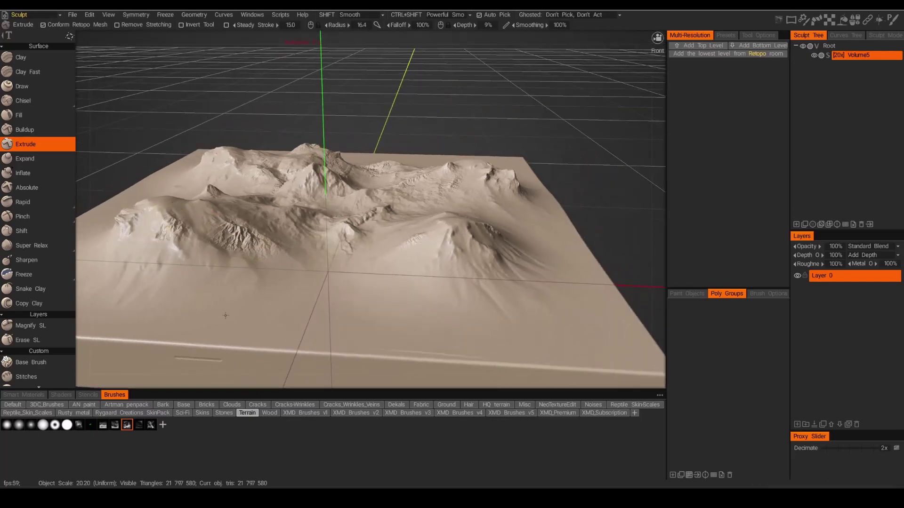
pyautogui.moveTo(225, 316); pyautogui.dragTo(252, 322, button='right')
pyautogui.moveTo(253, 322); pyautogui.dragTo(254, 322)
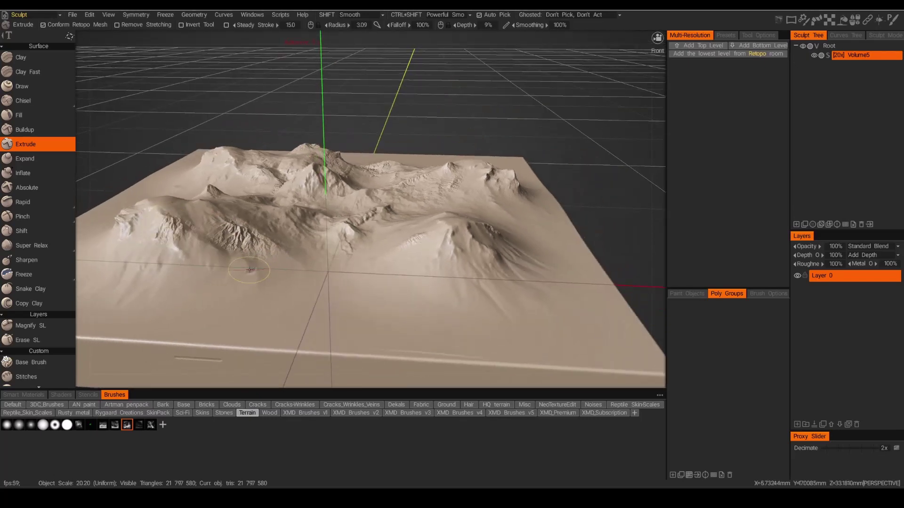
# Step: Stamp overlapping craggy rock texture down the lower slope of the front mountain at 9% depth
pyautogui.moveTo(214, 261); pyautogui.dragTo(290, 342)
pyautogui.moveTo(290, 342); pyautogui.dragTo(288, 349, button='right')
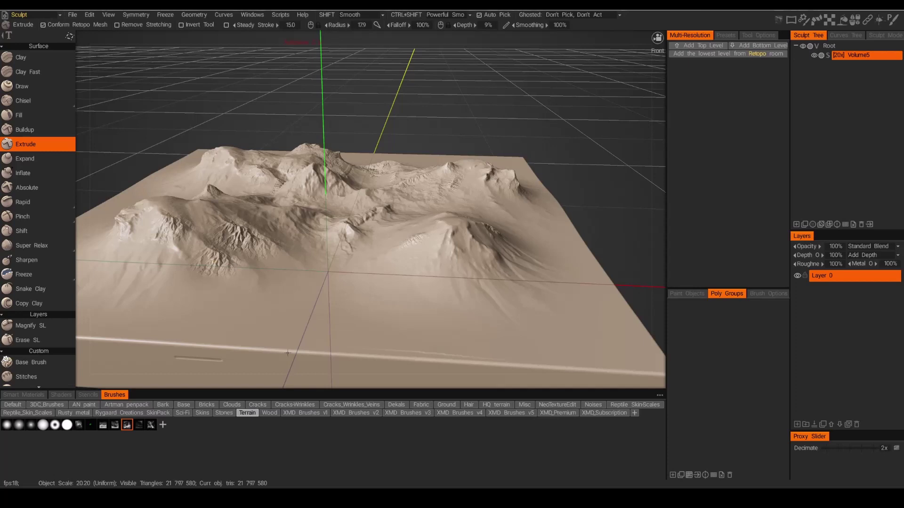
pyautogui.moveTo(287, 353); pyautogui.dragTo(176, 354)
pyautogui.moveTo(176, 355); pyautogui.dragTo(100, 342, button='right')
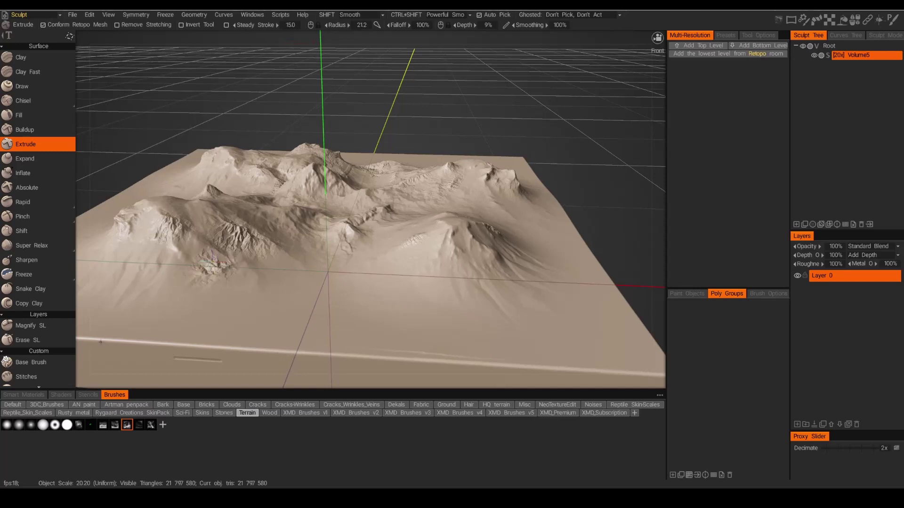
pyautogui.moveTo(101, 342); pyautogui.dragTo(38, 326)
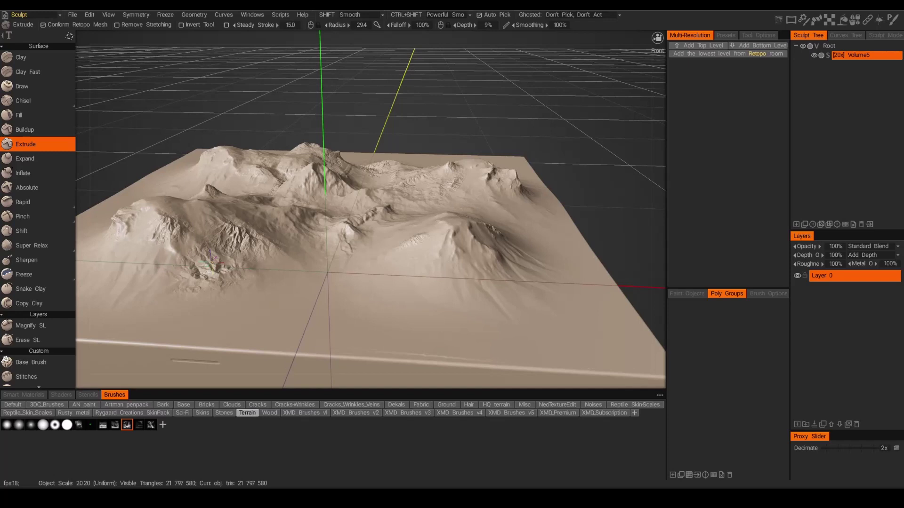
pyautogui.moveTo(37, 325); pyautogui.dragTo(43, 323)
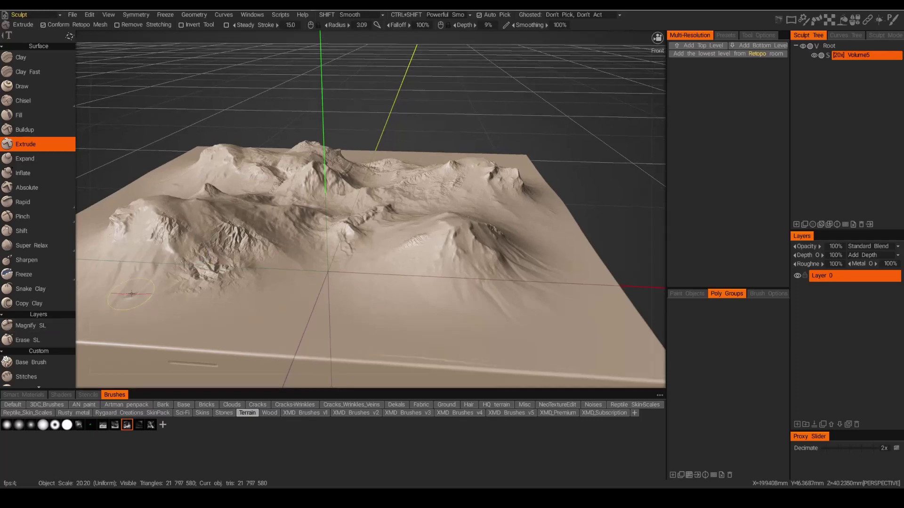
# Step: Stamp the same craggy alpha at 9% depth on the mountain slopes along the slab's side and back
pyautogui.moveTo(303, 294)
pyautogui.keyDown('alt'); pyautogui.mouseDown()
pyautogui.moveTo(325, 269)
pyautogui.moveTo(389, 263)
pyautogui.moveTo(287, 275)
pyautogui.moveTo(343, 289)
pyautogui.mouseUp(); pyautogui.keyUp('alt')
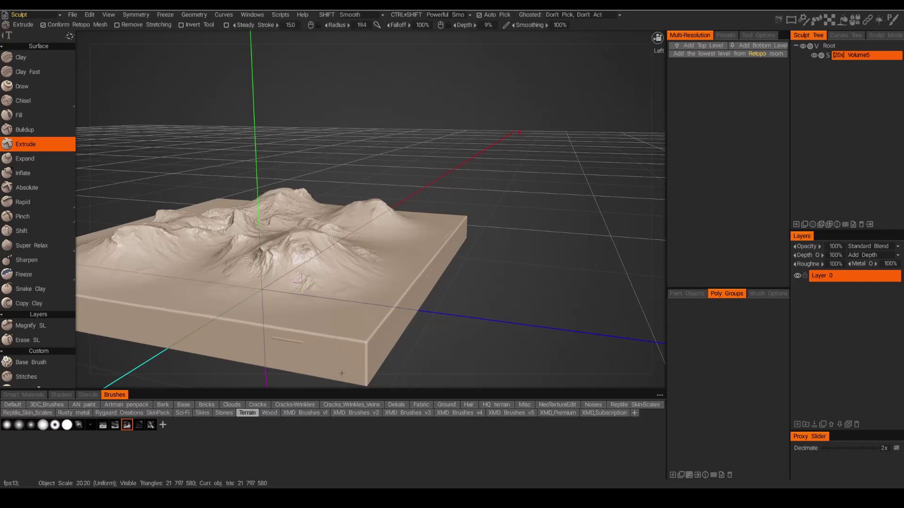
pyautogui.moveTo(342, 373); pyautogui.dragTo(438, 347, button='right')
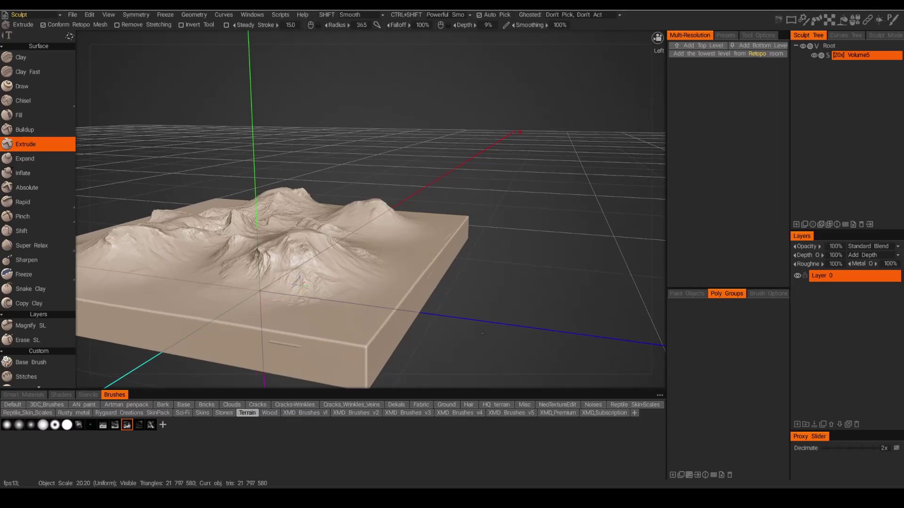
pyautogui.moveTo(483, 333); pyautogui.dragTo(424, 334)
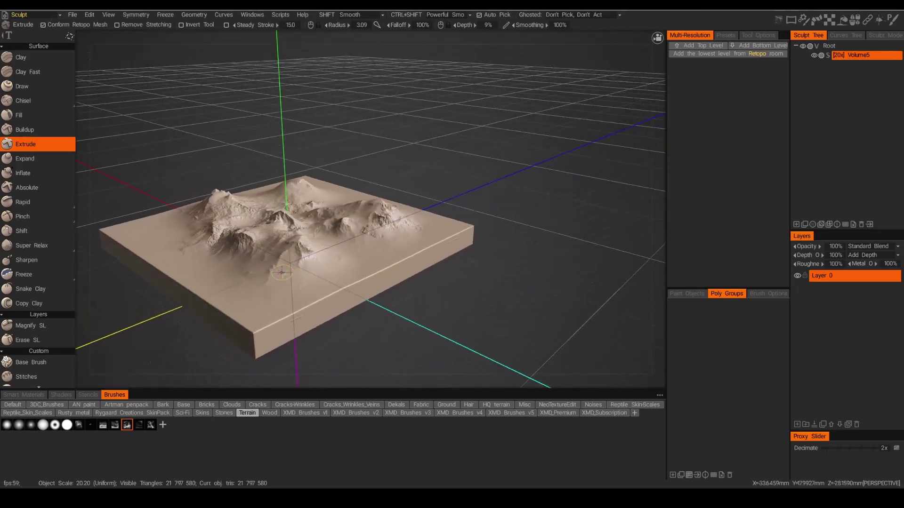
pyautogui.keyDown('alt'); pyautogui.moveTo(282, 273); pyautogui.dragTo(327, 229); pyautogui.keyUp('alt')
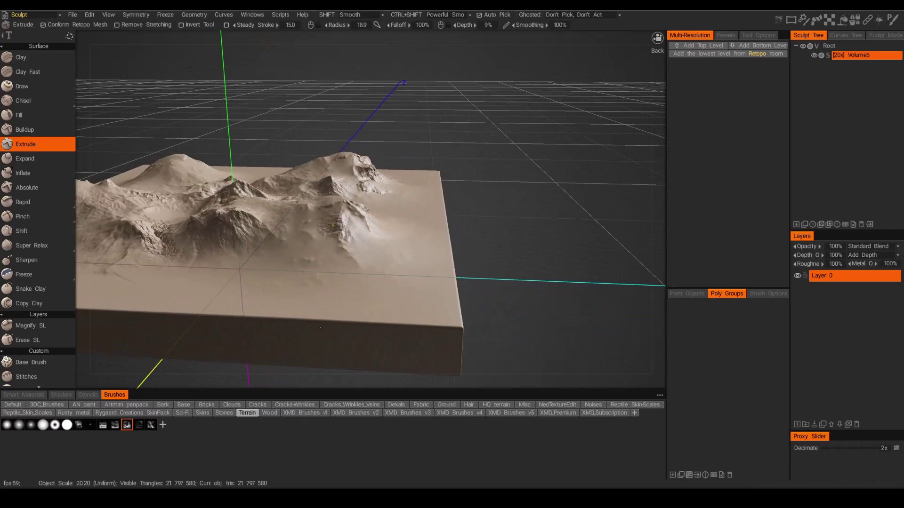
pyautogui.keyDown('alt'); pyautogui.moveTo(325, 330); pyautogui.dragTo(469, 261); pyautogui.keyUp('alt')
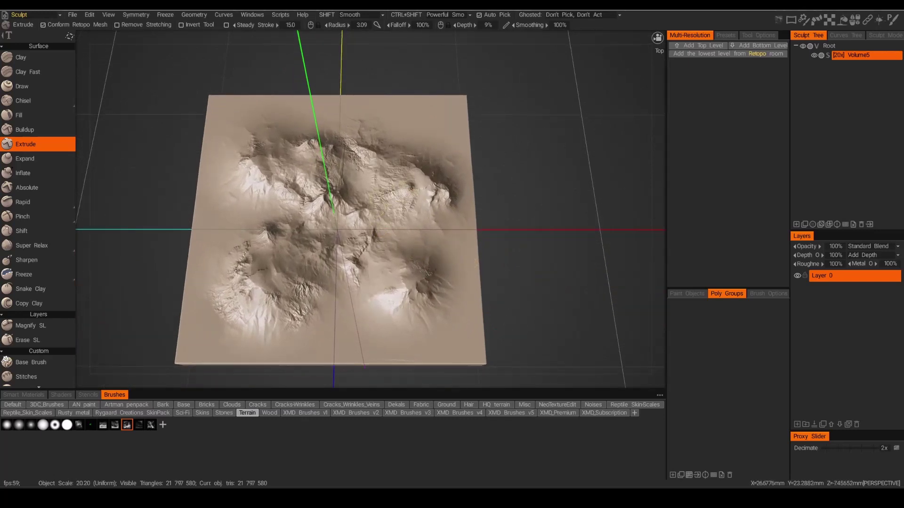
# Step: Switch to the orthographic top view and, in the Retopo room, cover the slab's whole top face with one Points to Polygons quad
pyautogui.moveTo(540, 51)
pyautogui.click(573, 37)
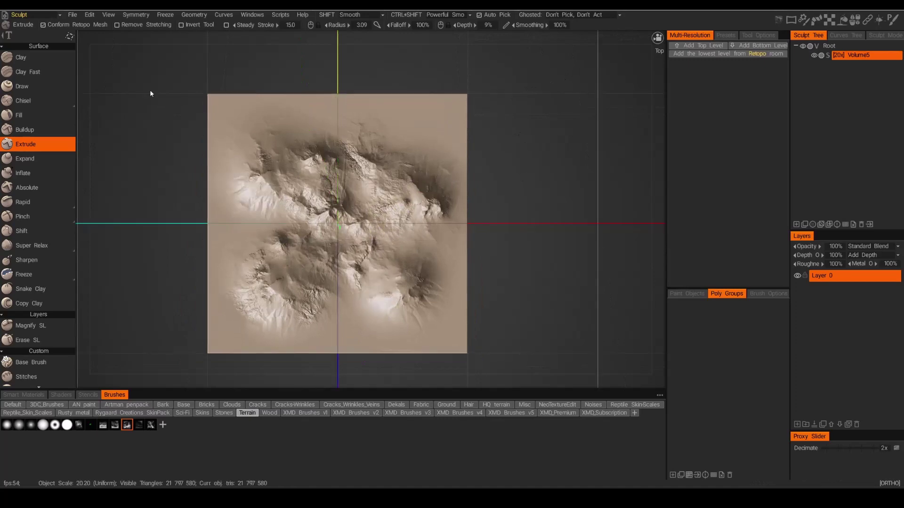
pyautogui.click(36, 15)
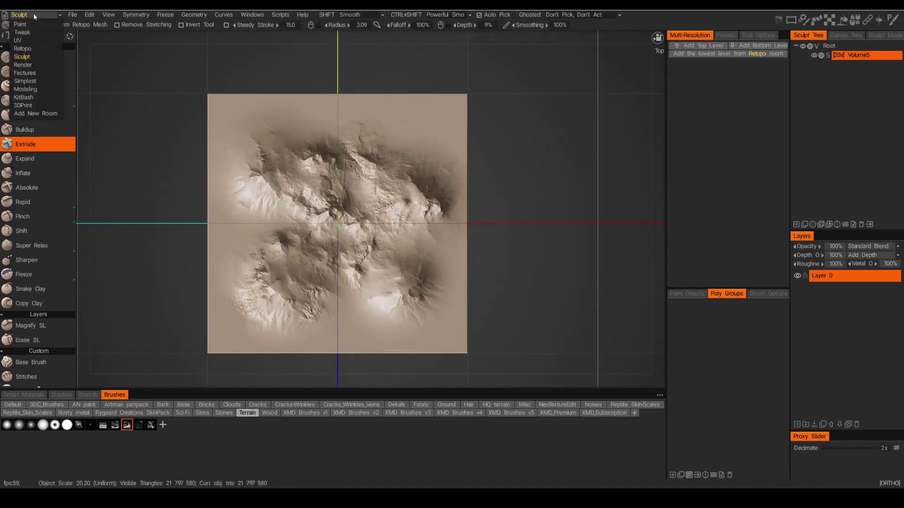
pyautogui.click(36, 53)
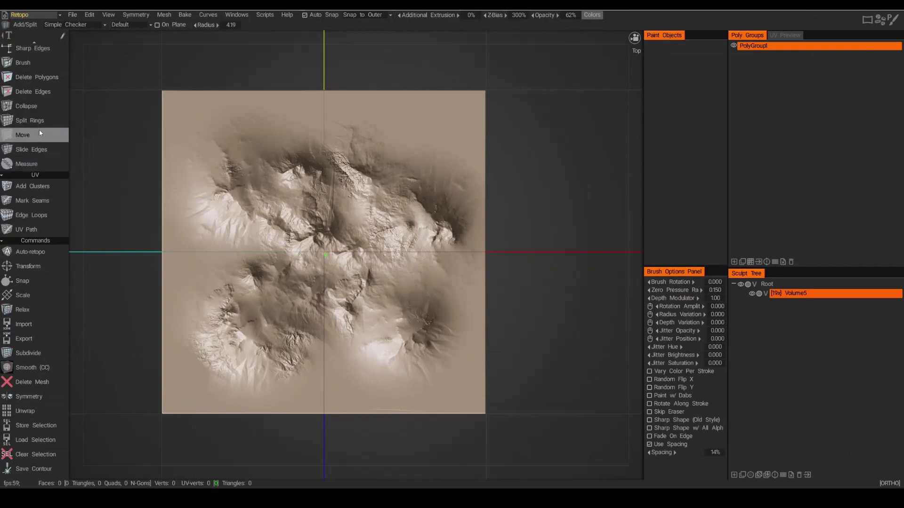
pyautogui.scroll(5, 40, 143)
pyautogui.click(31, 130)
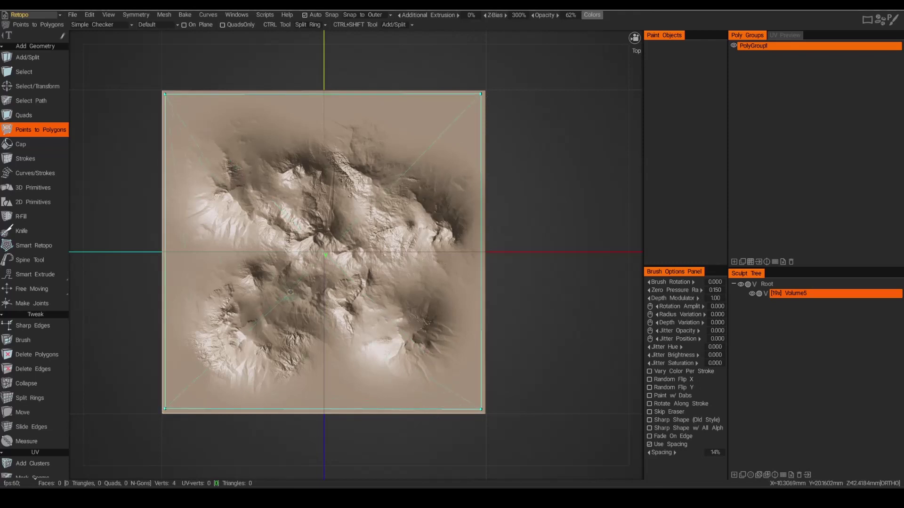
pyautogui.click(327, 255)
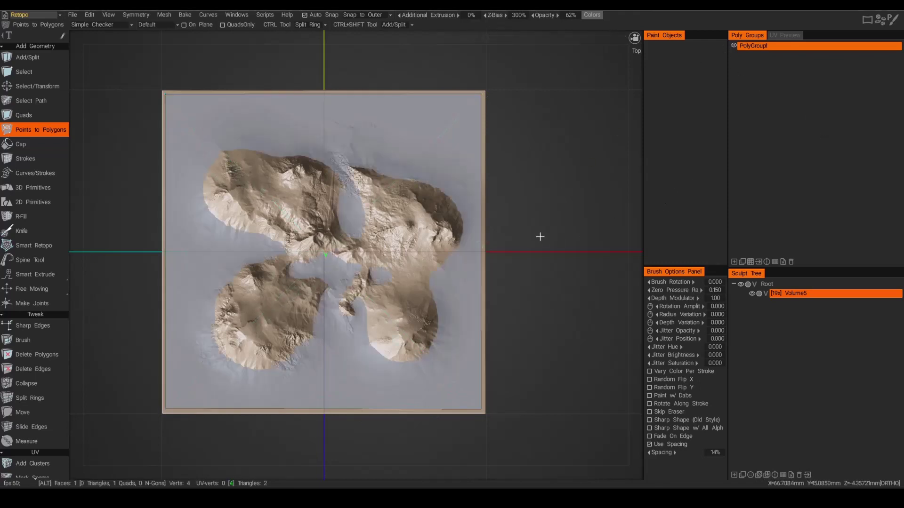
# Step: Return to perspective view and subdivide the retopo layer repeatedly until the mesh has 16384 quads
pyautogui.moveTo(541, 234); pyautogui.dragTo(515, 87, button='right')
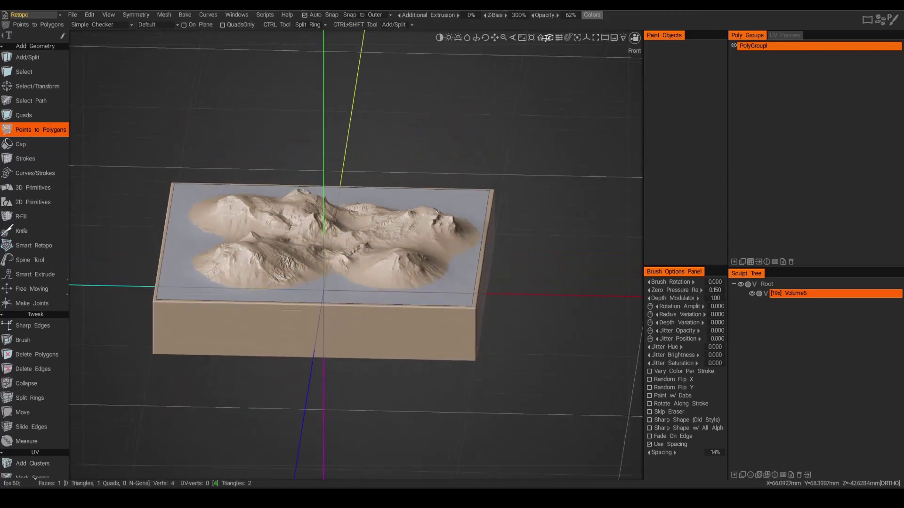
pyautogui.click(547, 38)
pyautogui.click(775, 262)
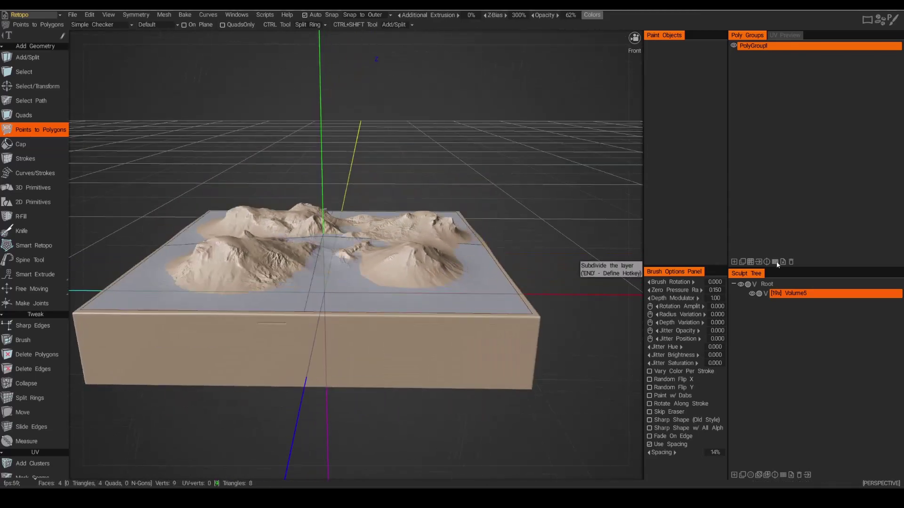
pyautogui.click(776, 263)
pyautogui.click(776, 262)
pyautogui.click(775, 262)
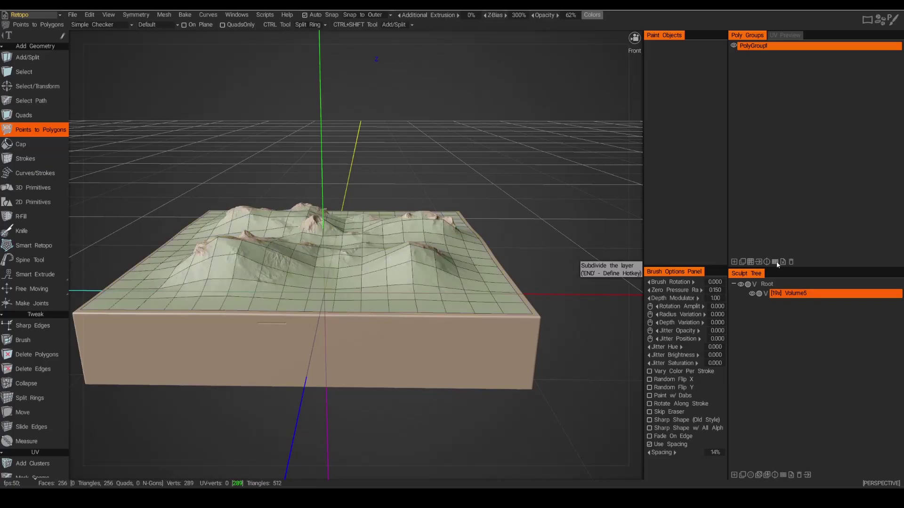
pyautogui.click(776, 263)
pyautogui.keyDown('alt'); pyautogui.moveTo(585, 200); pyautogui.dragTo(557, 193); pyautogui.keyUp('alt')
pyautogui.click(776, 261)
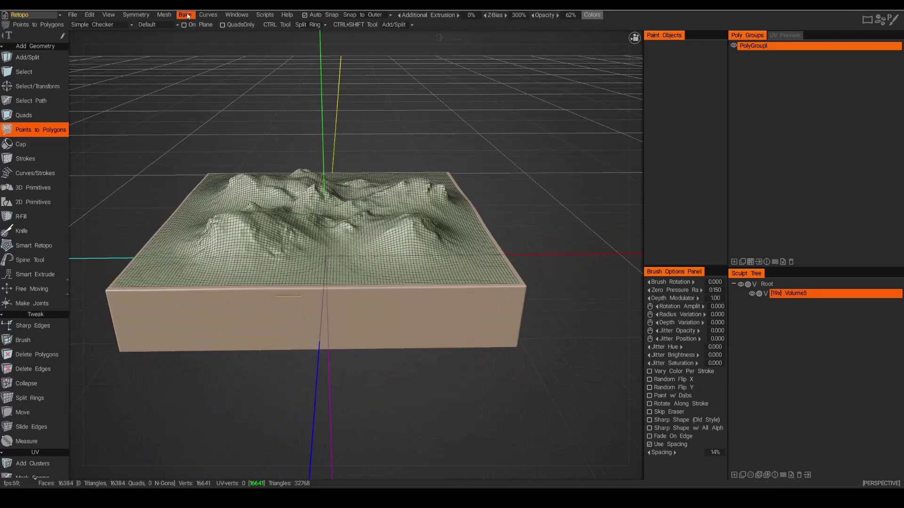
# Step: Start a per-pixel normal map bake of the retopo mesh, review its outer shell, and accept the existing scan depths
pyautogui.click(187, 15)
pyautogui.click(235, 97)
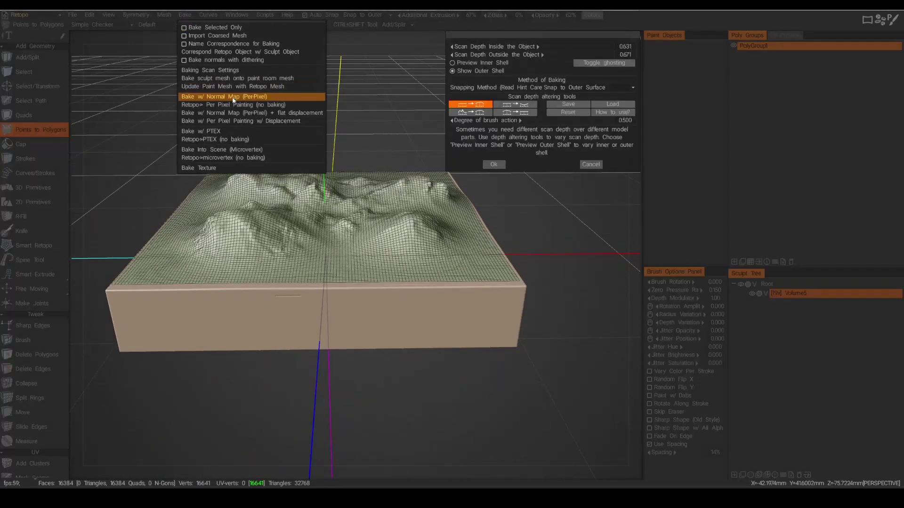
pyautogui.keyDown('alt'); pyautogui.moveTo(363, 165); pyautogui.dragTo(346, 142); pyautogui.keyUp('alt')
pyautogui.keyDown('alt'); pyautogui.scroll(3, 348, 138); pyautogui.keyUp('alt')
pyautogui.keyDown('alt'); pyautogui.scroll(-3, 349, 109); pyautogui.keyUp('alt')
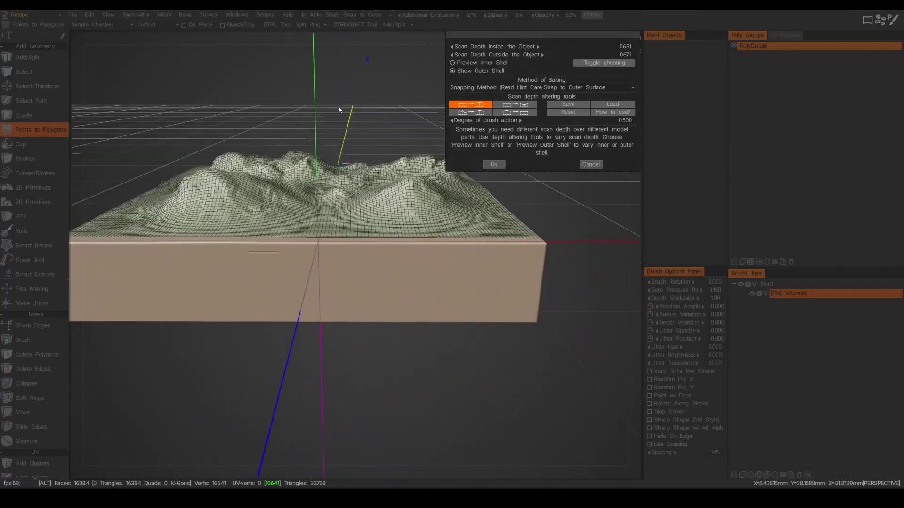
pyautogui.keyDown('alt'); pyautogui.moveTo(338, 106); pyautogui.dragTo(343, 125); pyautogui.keyUp('alt')
pyautogui.click(468, 64)
pyautogui.moveTo(371, 97)
pyautogui.keyDown('alt'); pyautogui.mouseDown()
pyautogui.moveTo(378, 160)
pyautogui.moveTo(370, 69)
pyautogui.moveTo(376, 96)
pyautogui.mouseUp(); pyautogui.keyUp('alt')
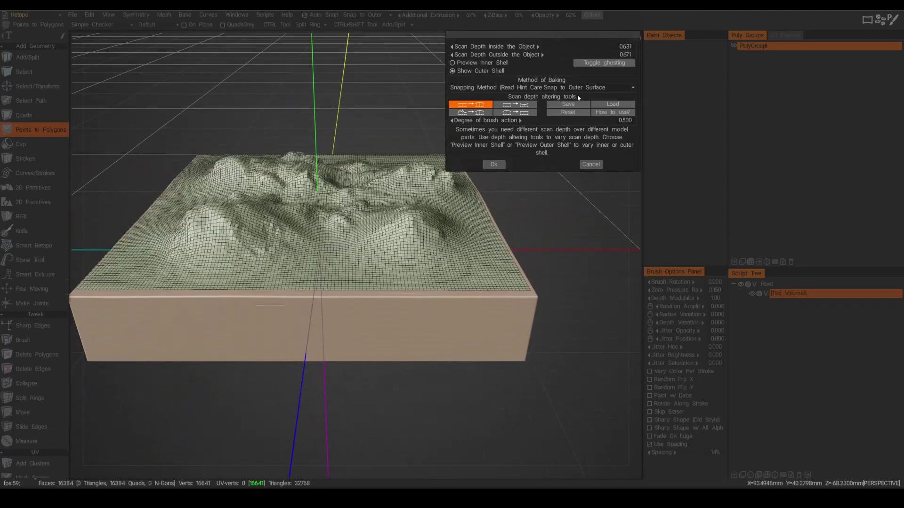
pyautogui.click(502, 165)
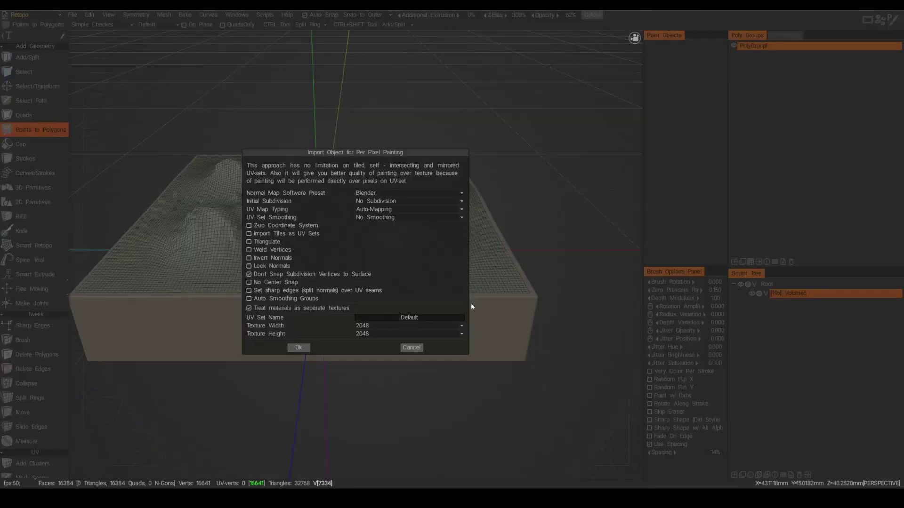
# Step: Set the baked texture size to 8192 × 8192 and run the bake with the Blender preset and auto-mapping
pyautogui.click(386, 326)
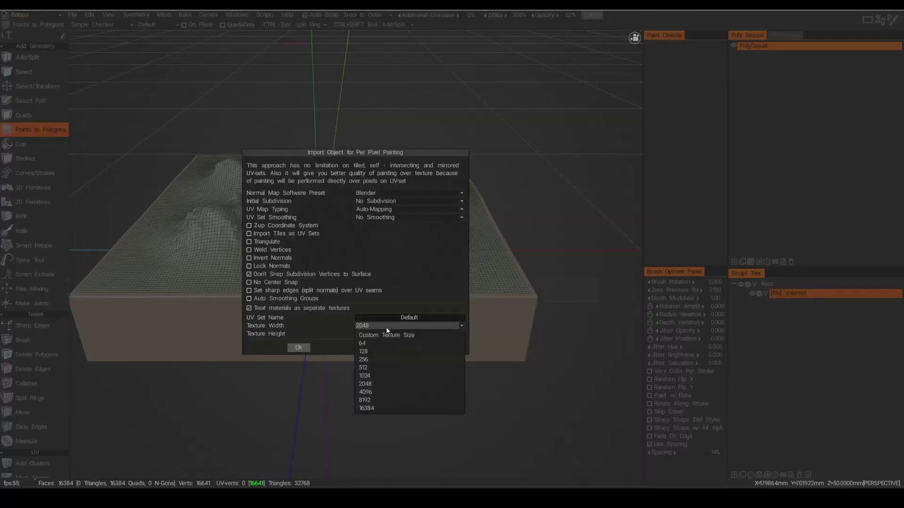
pyautogui.click(385, 399)
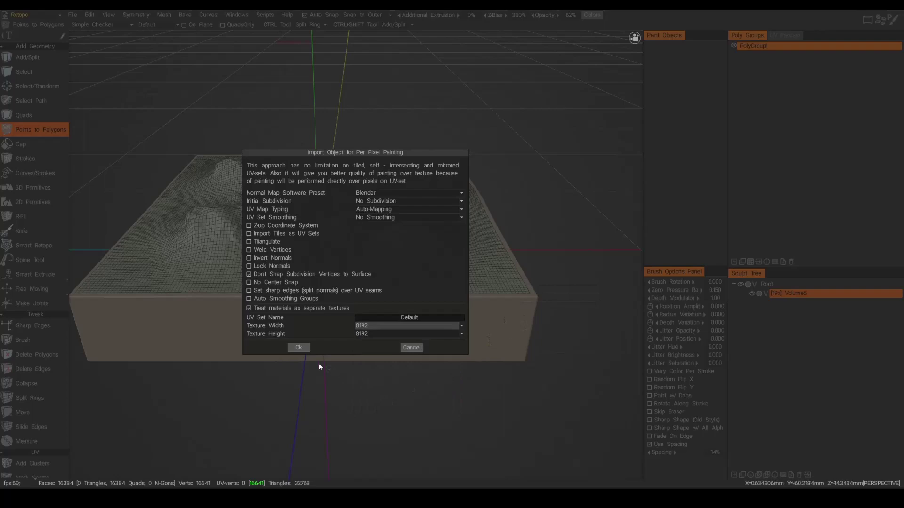
pyautogui.click(298, 348)
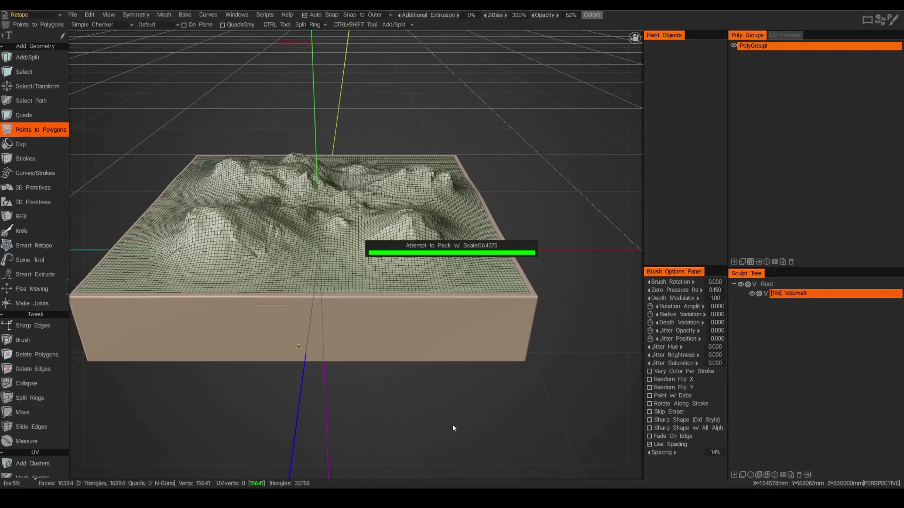
# Step: Switch to the Paint room and hide the Volume5 sculpt so only the baked terrain mesh is displayed
pyautogui.click(39, 18)
pyautogui.click(20, 25)
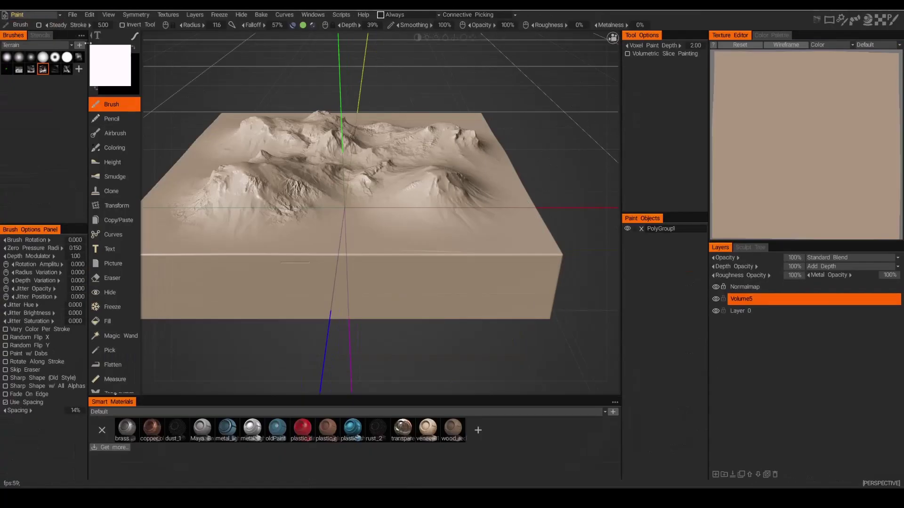
pyautogui.click(746, 247)
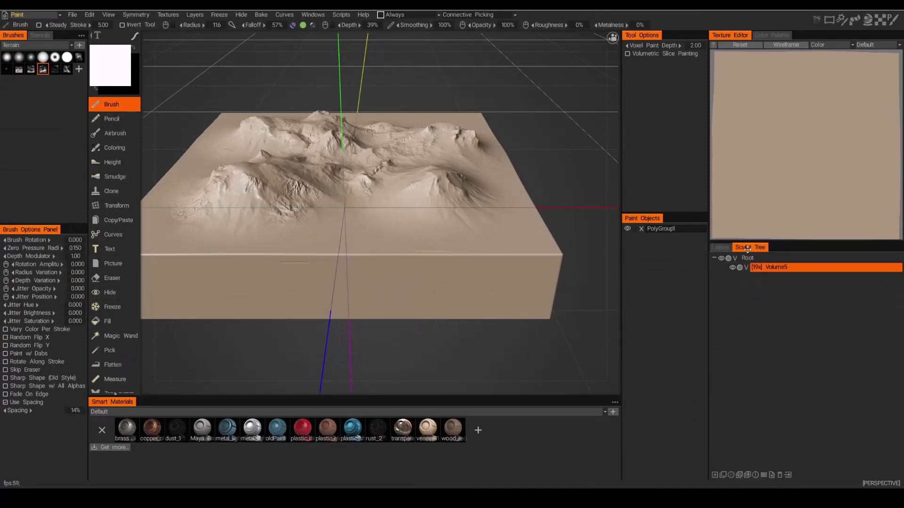
pyautogui.click(733, 268)
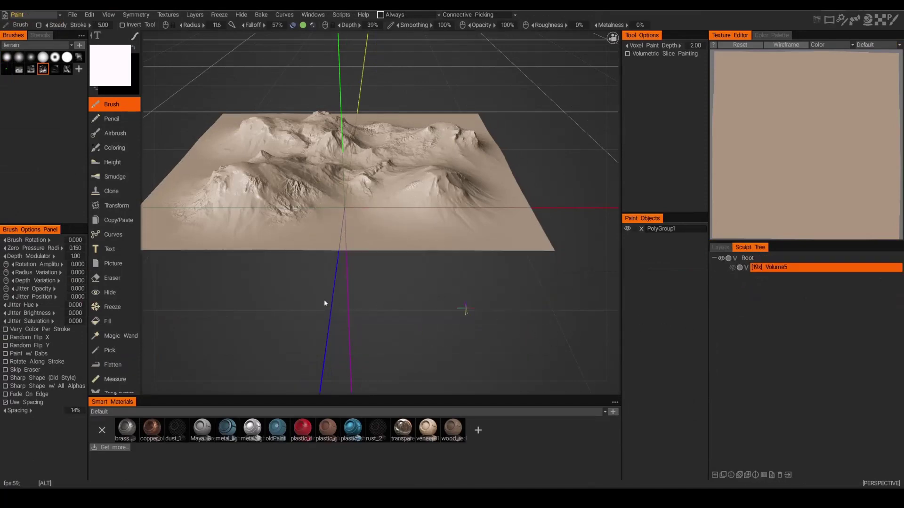
# Step: Examine the baked terrain mesh from several angles, with and without its wireframe
pyautogui.keyDown('alt'); pyautogui.moveTo(325, 303); pyautogui.dragTo(351, 299); pyautogui.keyUp('alt')
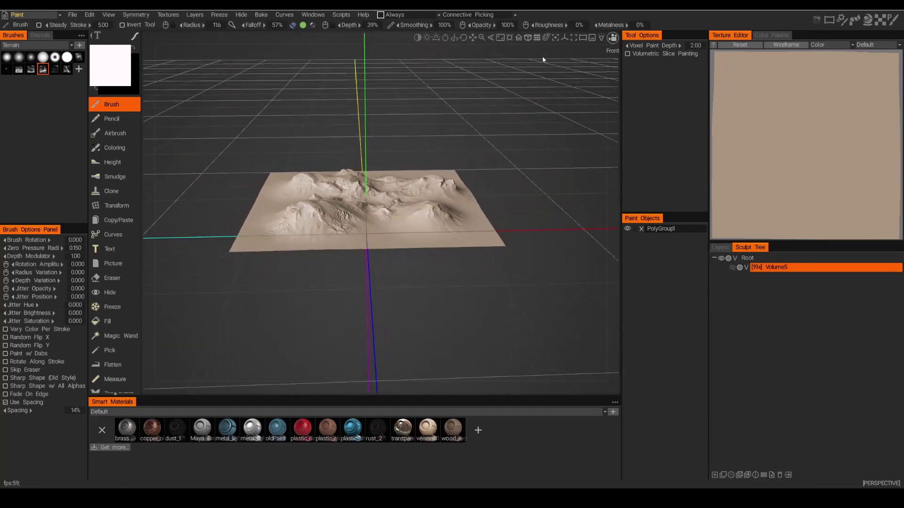
pyautogui.scroll(2, 428, 137)
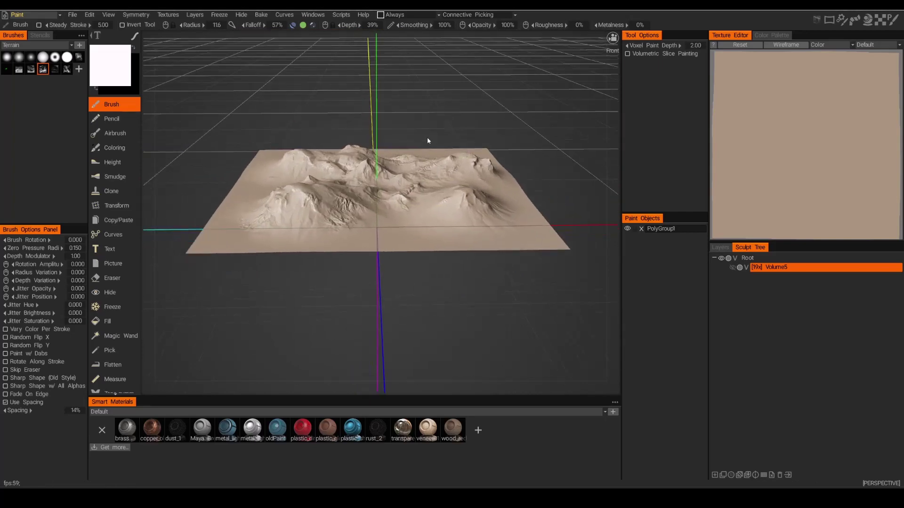
pyautogui.press('w')
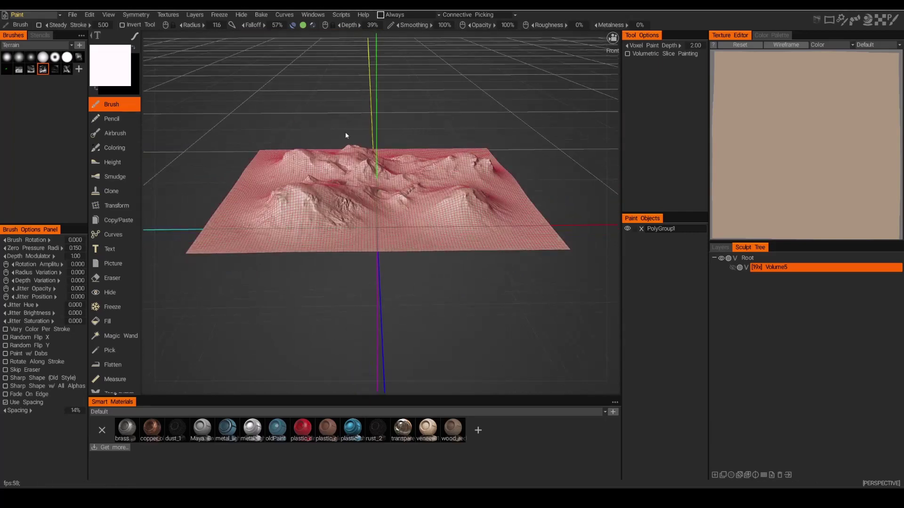
pyautogui.keyDown('alt'); pyautogui.moveTo(329, 126); pyautogui.dragTo(350, 138, button='right'); pyautogui.keyUp('alt')
pyautogui.keyDown('alt'); pyautogui.moveTo(440, 107); pyautogui.dragTo(545, 92); pyautogui.keyUp('alt')
pyautogui.moveTo(419, 96)
pyautogui.keyDown('alt'); pyautogui.mouseDown()
pyautogui.moveTo(380, 101)
pyautogui.moveTo(406, 103)
pyautogui.moveTo(386, 111)
pyautogui.moveTo(391, 118)
pyautogui.moveTo(402, 98)
pyautogui.moveTo(434, 103)
pyautogui.moveTo(361, 103)
pyautogui.moveTo(483, 103)
pyautogui.moveTo(420, 95)
pyautogui.moveTo(422, 84)
pyautogui.mouseUp(); pyautogui.keyUp('alt')
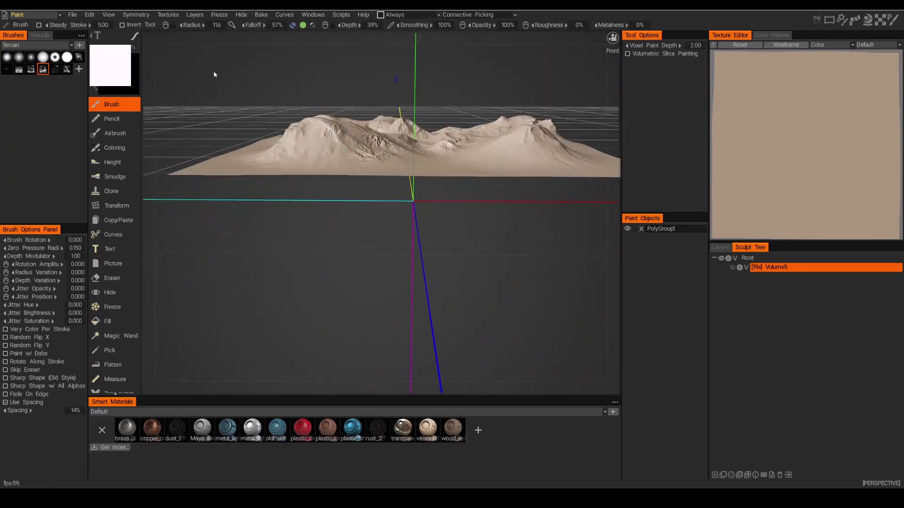
pyautogui.keyDown('alt'); pyautogui.moveTo(217, 73); pyautogui.dragTo(257, 92); pyautogui.keyUp('alt')
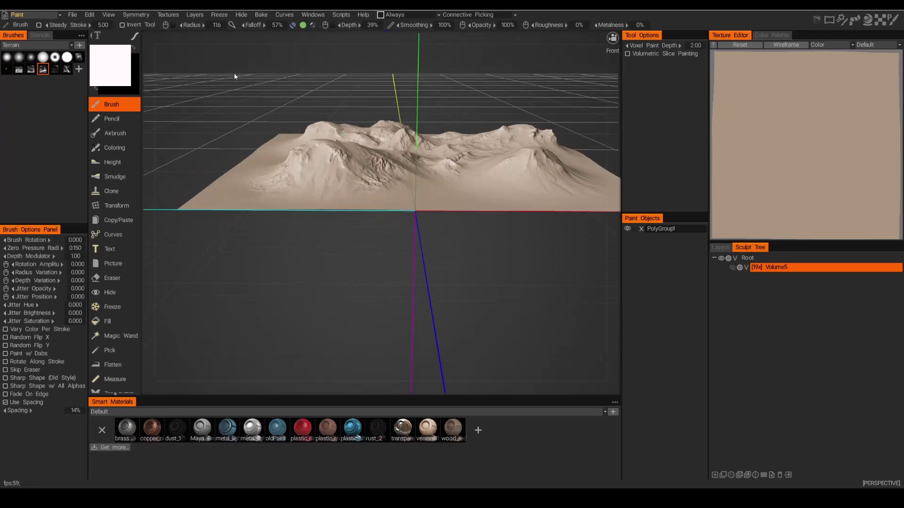
pyautogui.keyDown('alt'); pyautogui.moveTo(415, 89); pyautogui.dragTo(334, 80, button='right'); pyautogui.keyUp('alt')
pyautogui.keyDown('alt'); pyautogui.moveTo(334, 80); pyautogui.dragTo(386, 226); pyautogui.keyUp('alt')
# Step: Switch to the Render room, delete the extra light, and review the terrain's shading from different sides
pyautogui.click(31, 15)
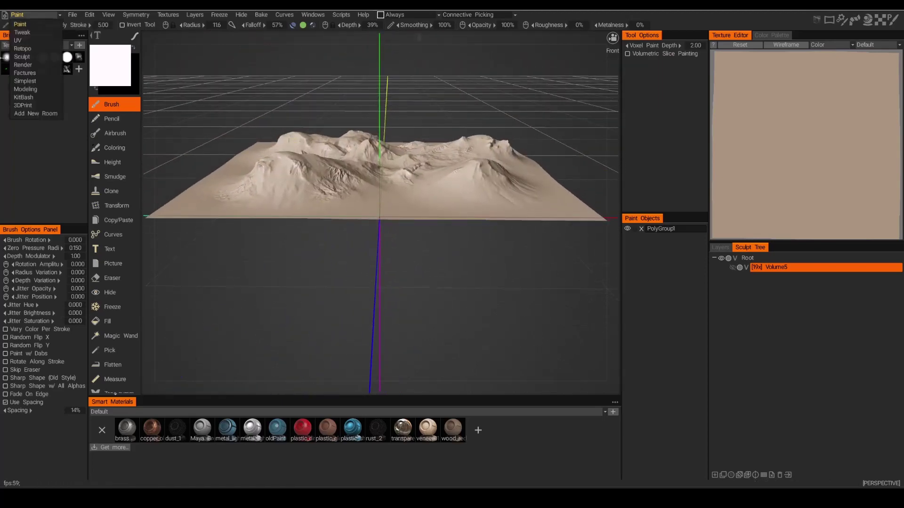
pyautogui.click(23, 65)
pyautogui.keyDown('alt'); pyautogui.moveTo(488, 157); pyautogui.dragTo(478, 126); pyautogui.keyUp('alt')
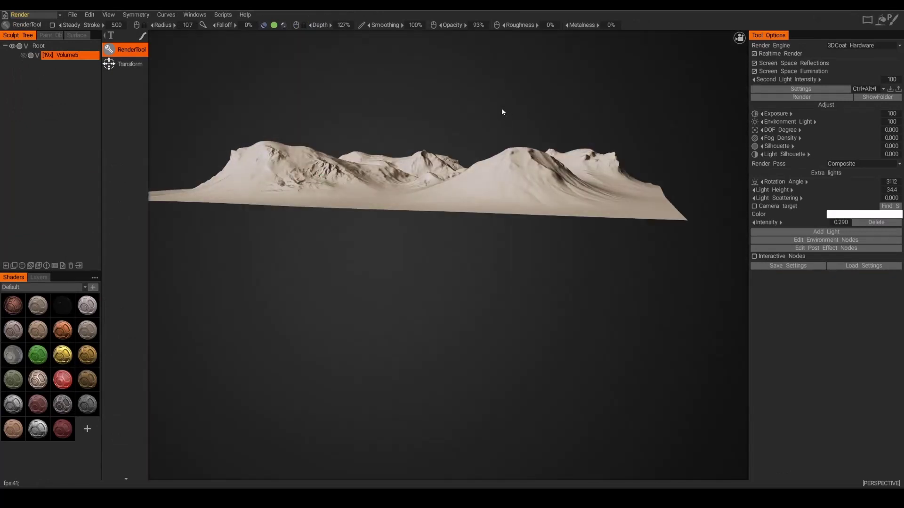
pyautogui.keyDown('alt'); pyautogui.moveTo(479, 111); pyautogui.dragTo(563, 122); pyautogui.keyUp('alt')
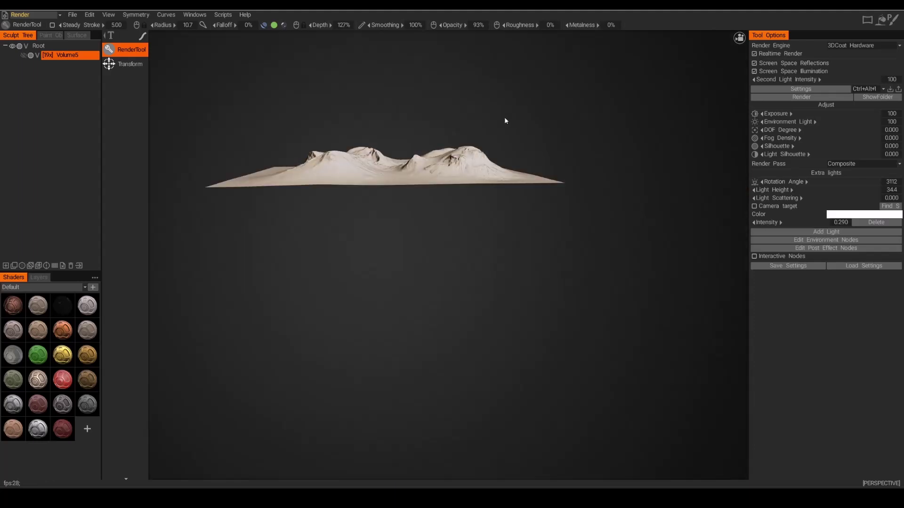
pyautogui.keyDown('alt'); pyautogui.moveTo(467, 119); pyautogui.dragTo(588, 141); pyautogui.keyUp('alt')
pyautogui.click(870, 225)
pyautogui.keyDown('alt'); pyautogui.moveTo(524, 130); pyautogui.dragTo(619, 121, button='right'); pyautogui.keyUp('alt')
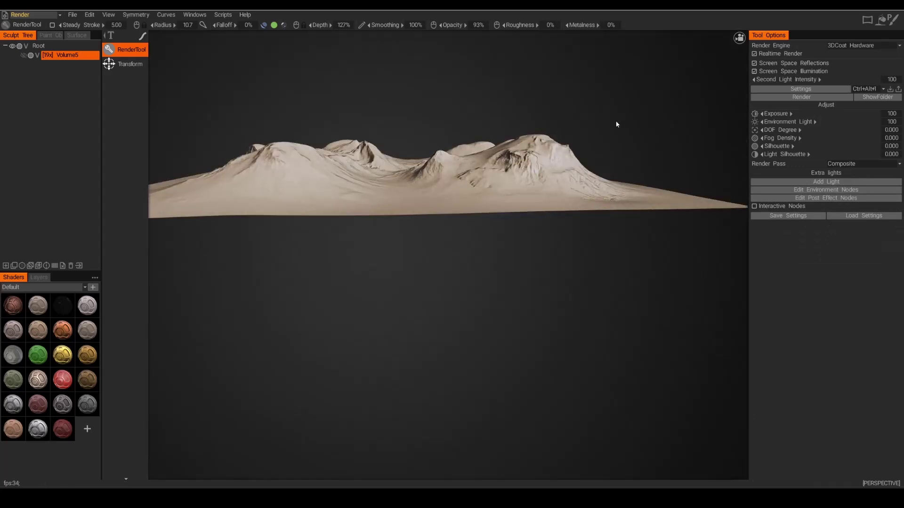
pyautogui.keyDown('alt'); pyautogui.moveTo(615, 124); pyautogui.dragTo(453, 112); pyautogui.keyUp('alt')
pyautogui.keyDown('alt'); pyautogui.moveTo(594, 106); pyautogui.dragTo(593, 130); pyautogui.keyUp('alt')
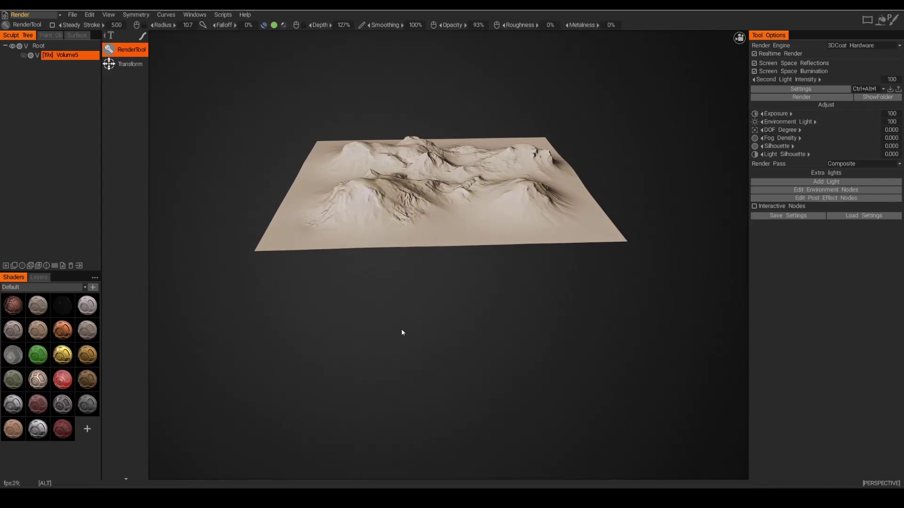
pyautogui.moveTo(399, 334)
pyautogui.keyDown('alt'); pyautogui.mouseDown()
pyautogui.moveTo(393, 312)
pyautogui.moveTo(405, 323)
pyautogui.mouseUp(); pyautogui.keyUp('alt')
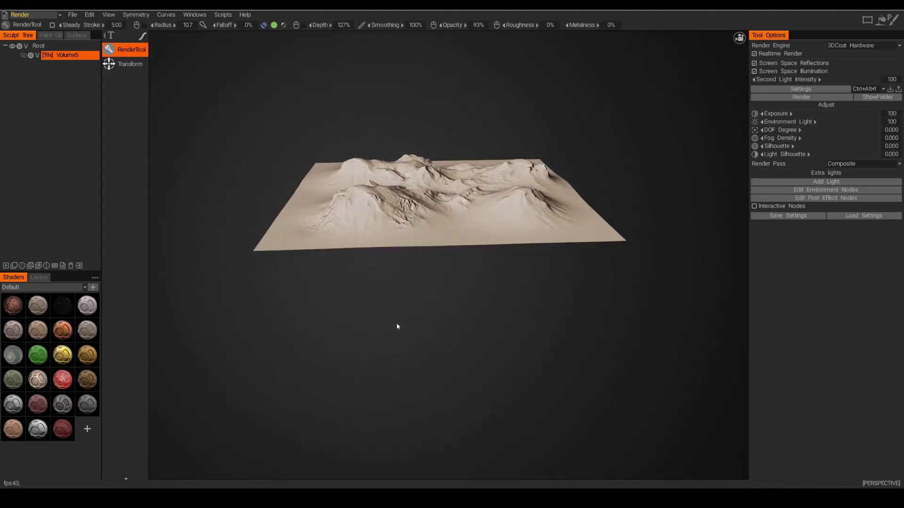